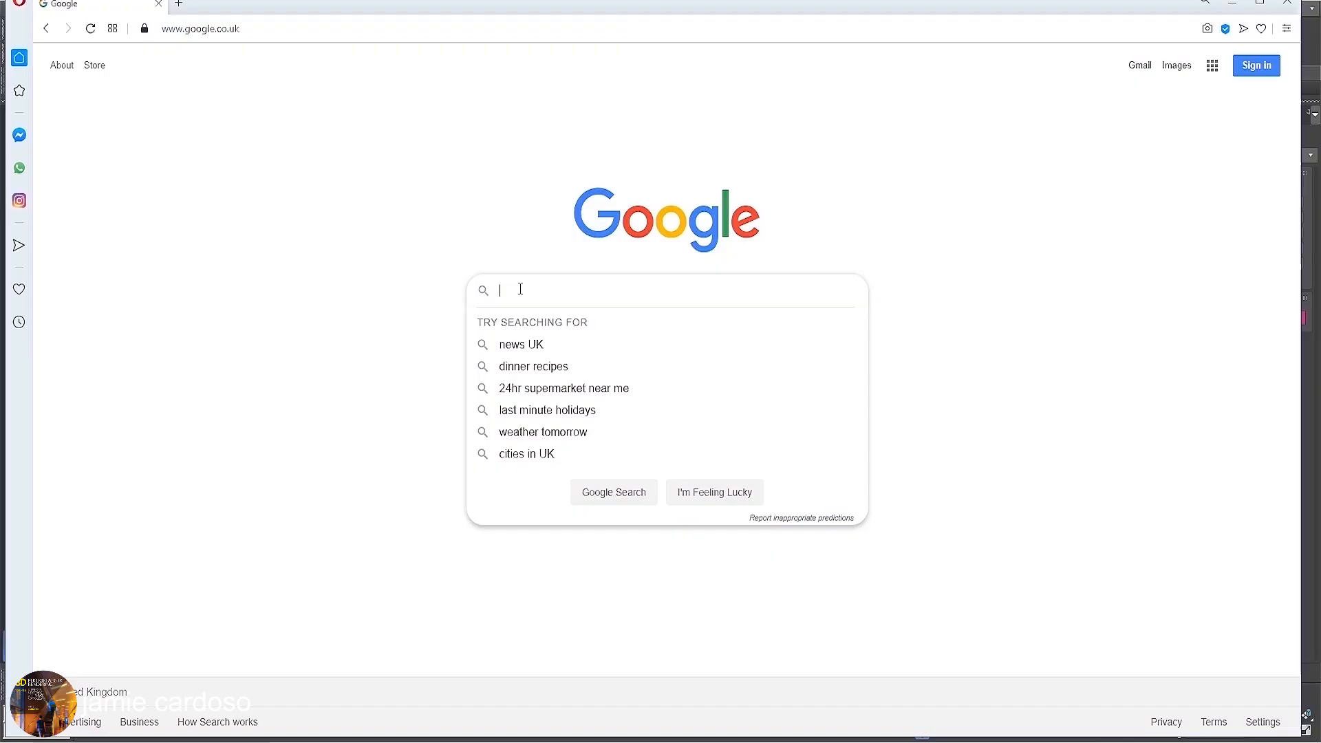
# Search Google for spline dynamics, open the Spline Dynamics website and go to its SubSpline product page.
pyautogui.write('spline dynamic')
pyautogui.click(576, 331)
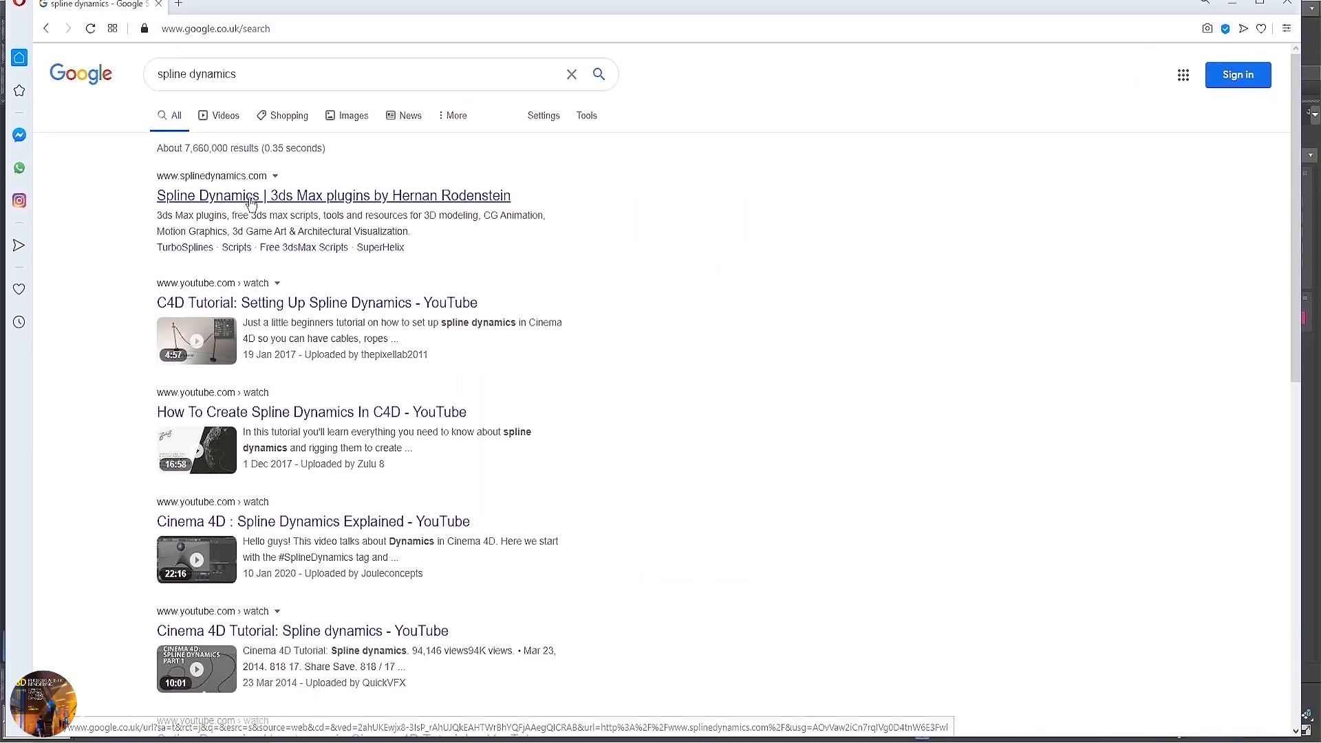
pyautogui.click(268, 194)
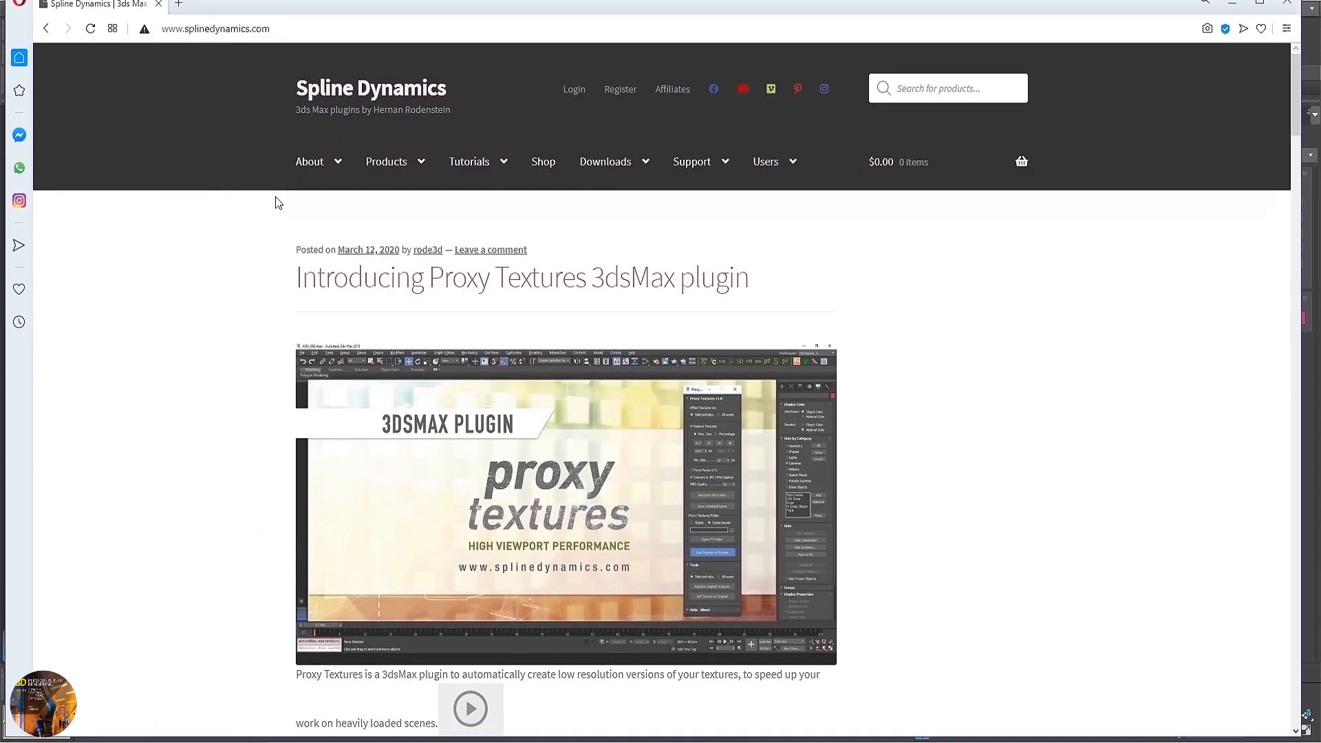
pyautogui.moveTo(373, 169)
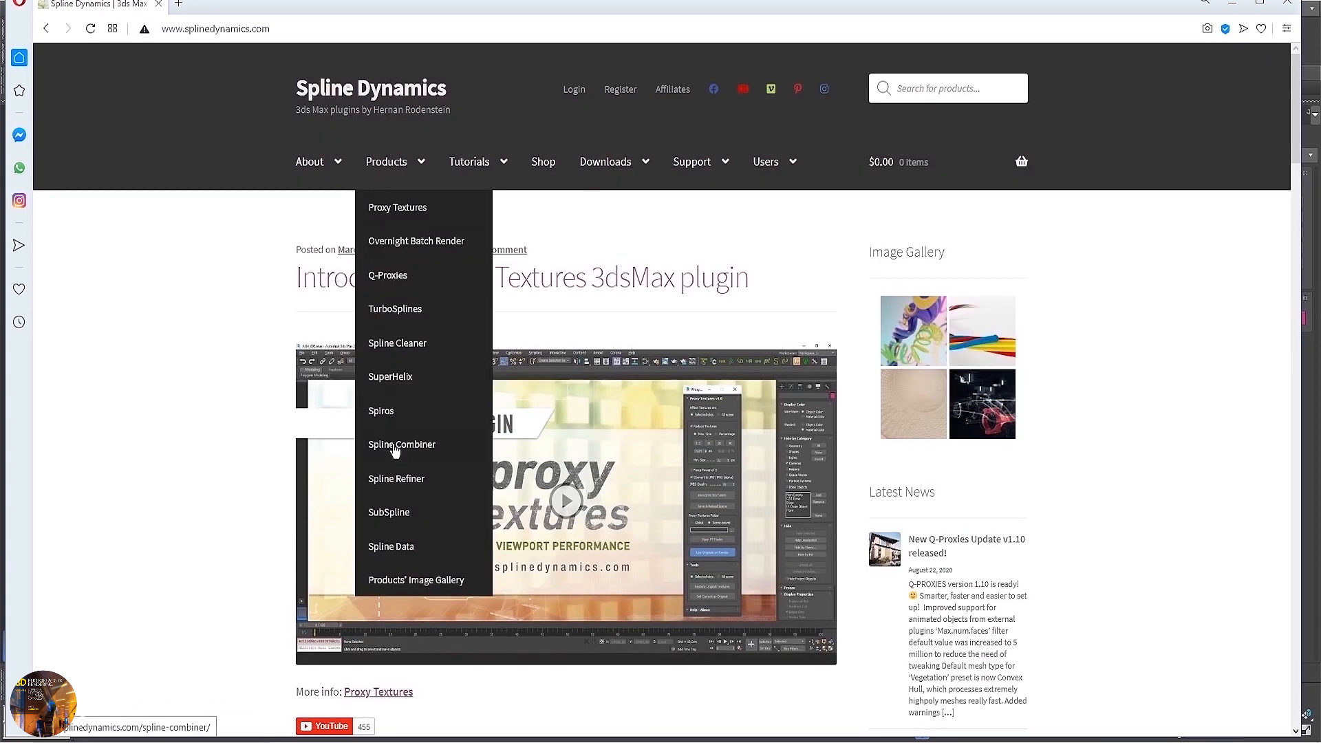
pyautogui.click(389, 513)
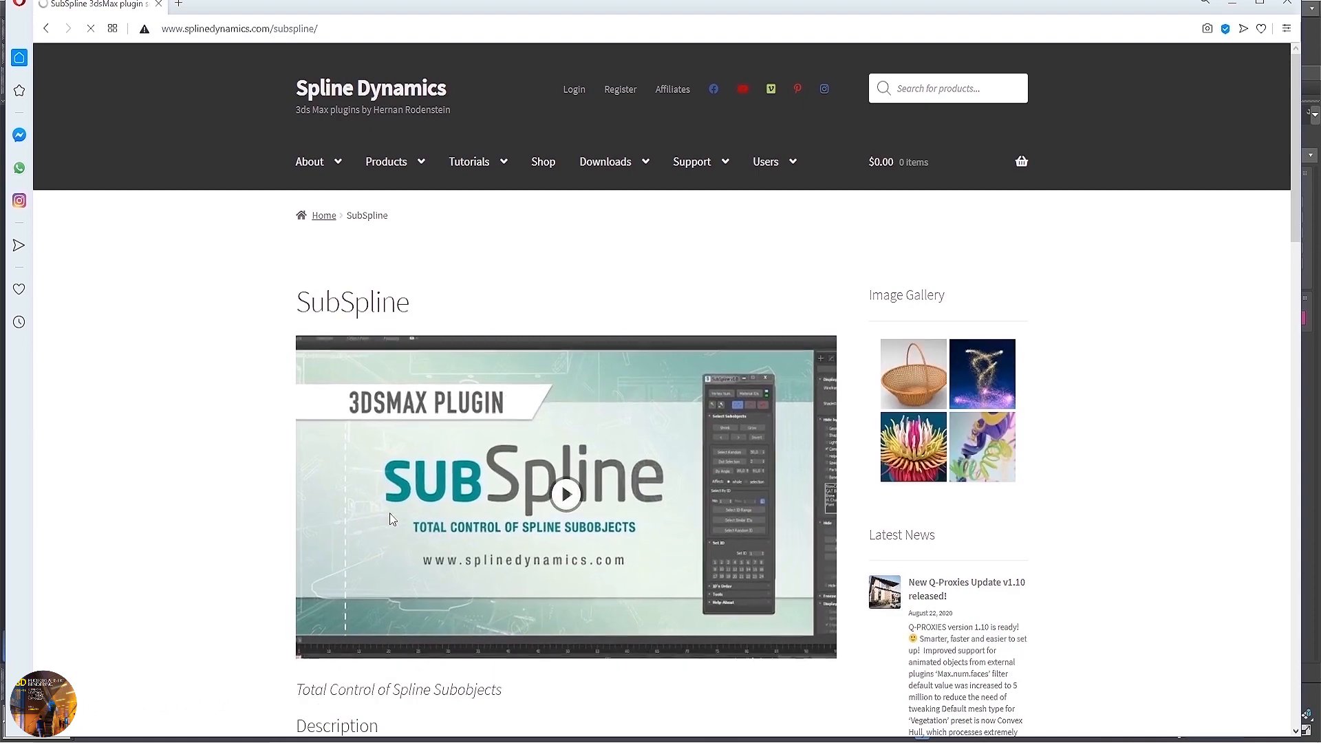
# Look through the SubSpline product description and features, and open the linked Script Manual in a new tab.
pyautogui.scroll(-1, 594, 420)
pyautogui.scroll(-3, 593, 420)
pyautogui.scroll(-8, 526, 417)
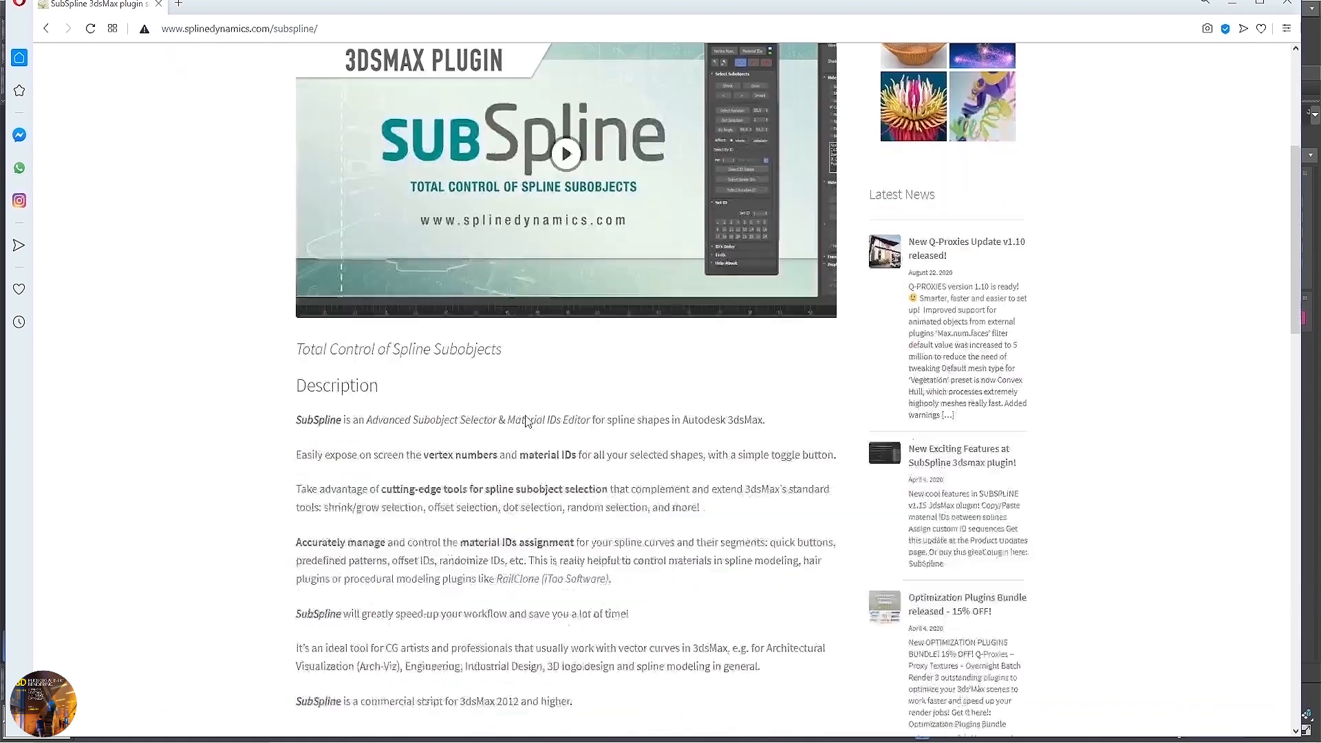
pyautogui.scroll(-2, 526, 419)
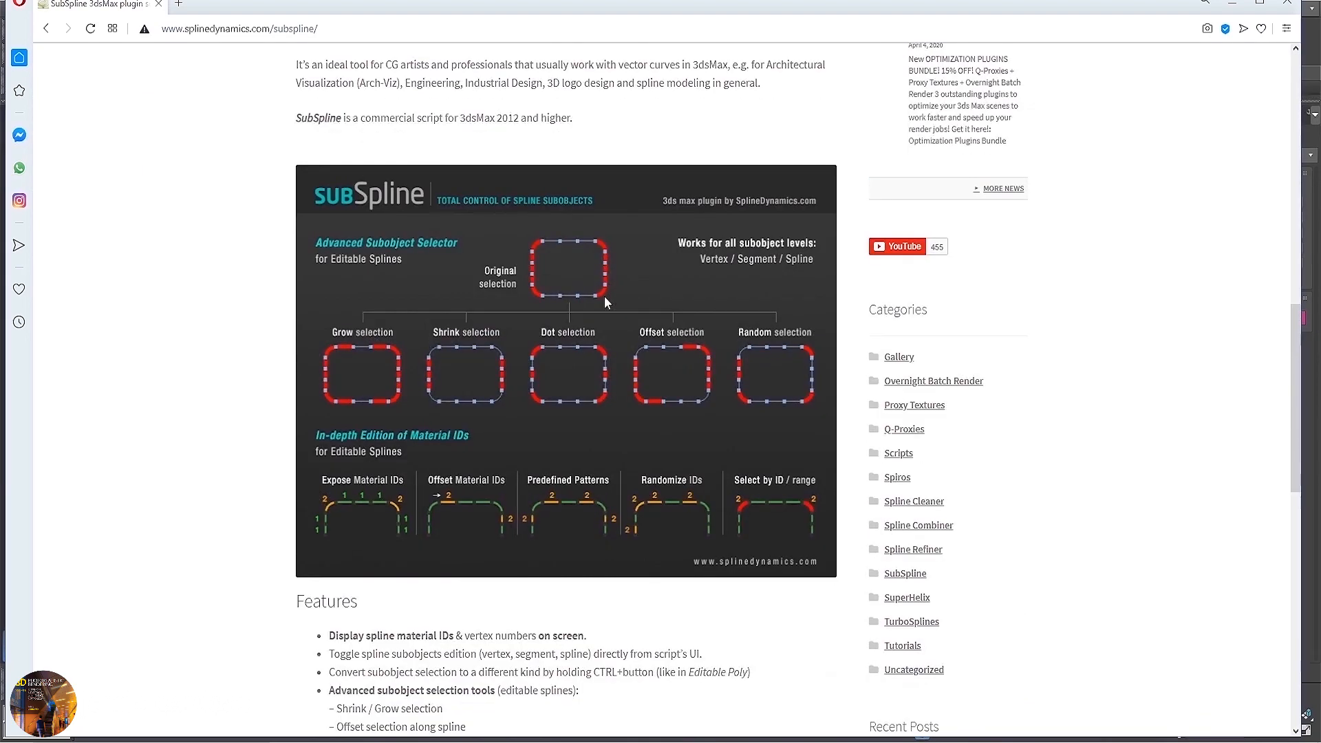
pyautogui.scroll(-9, 523, 416)
pyautogui.scroll(-3, 516, 411)
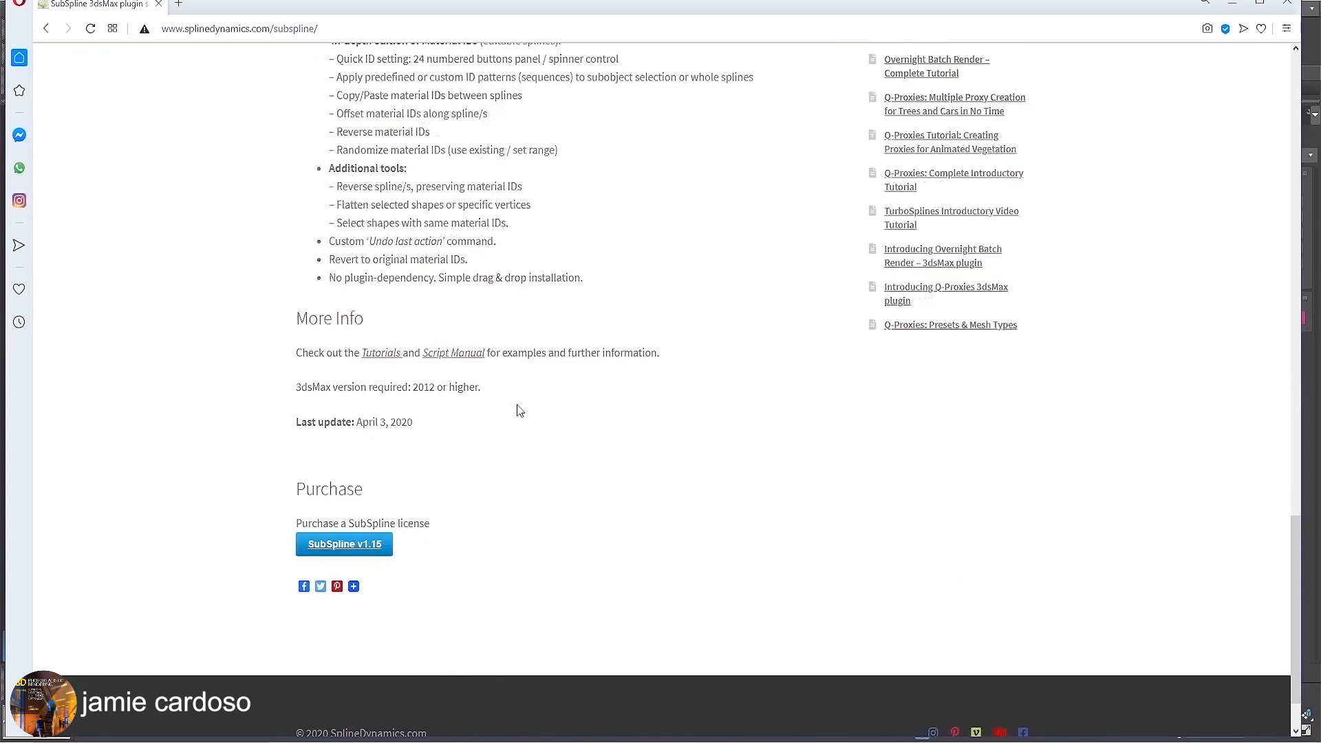
pyautogui.click(457, 360)
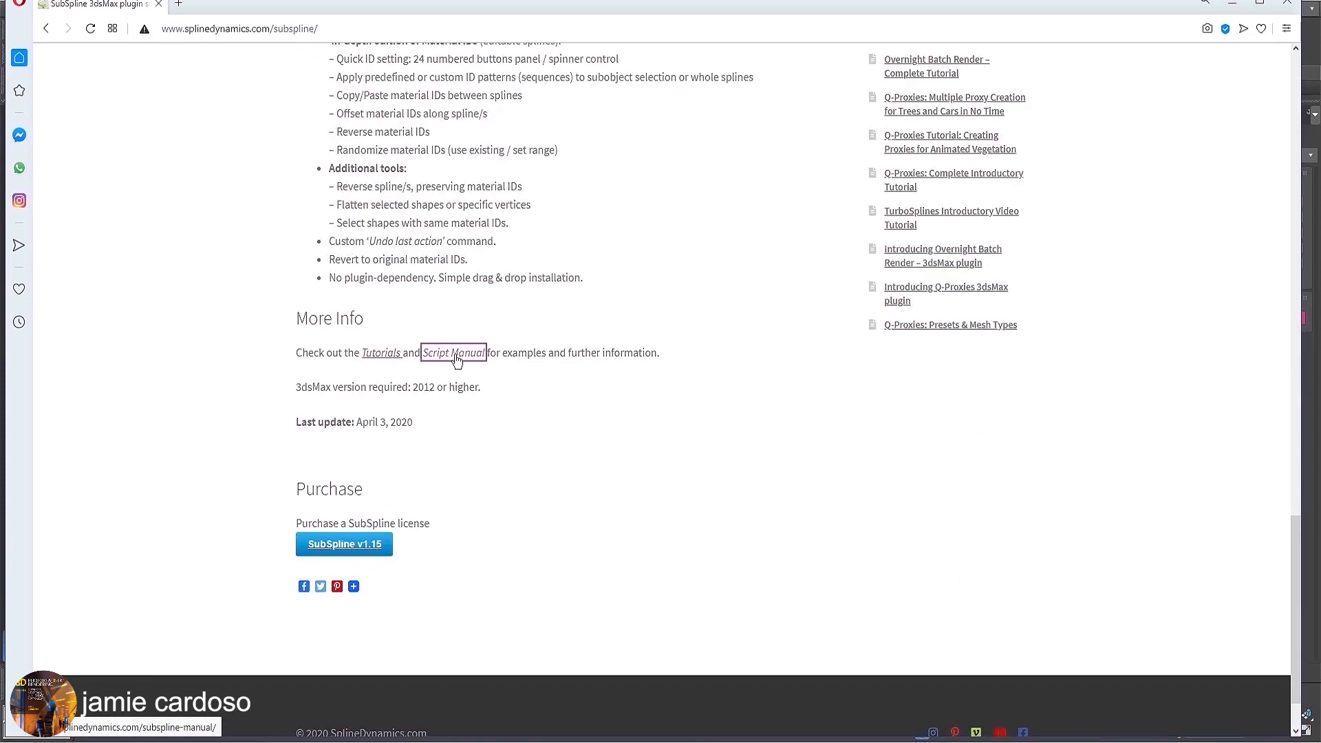
pyautogui.rightClick(457, 361)
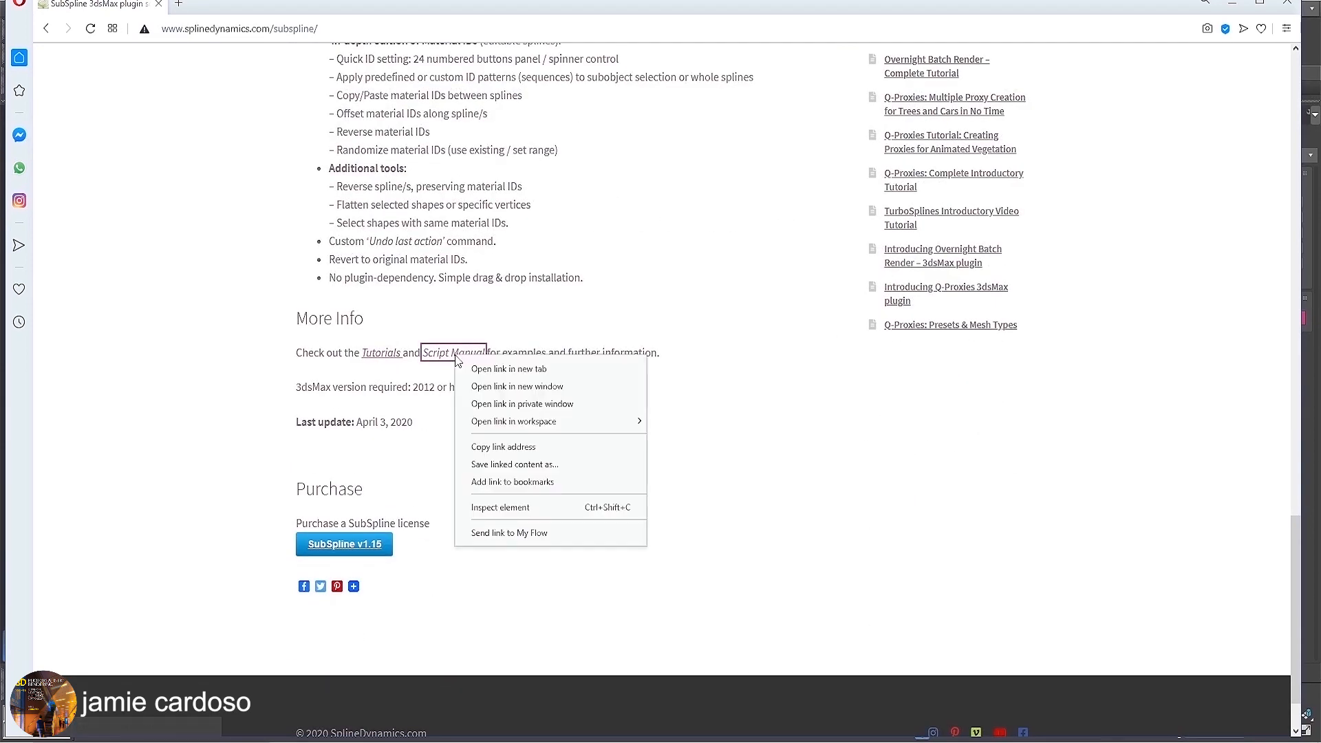
pyautogui.click(494, 369)
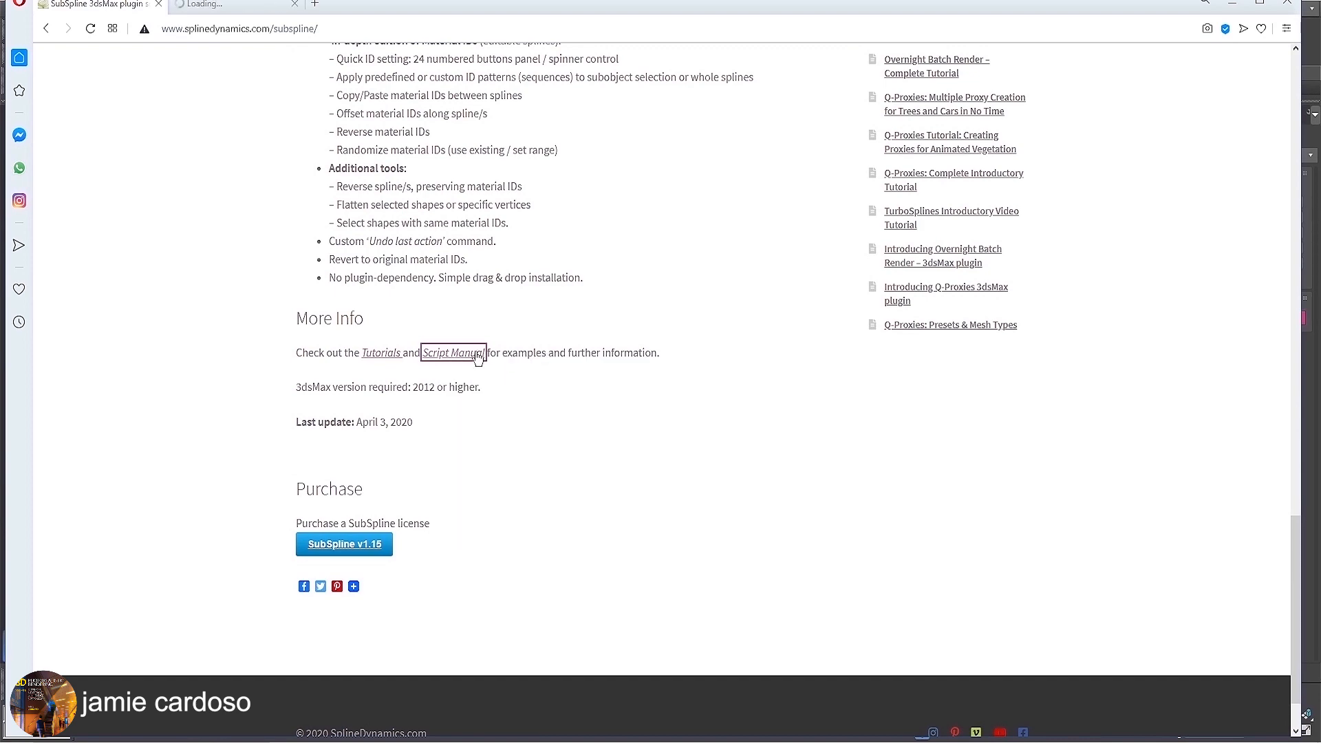
pyautogui.click(234, 5)
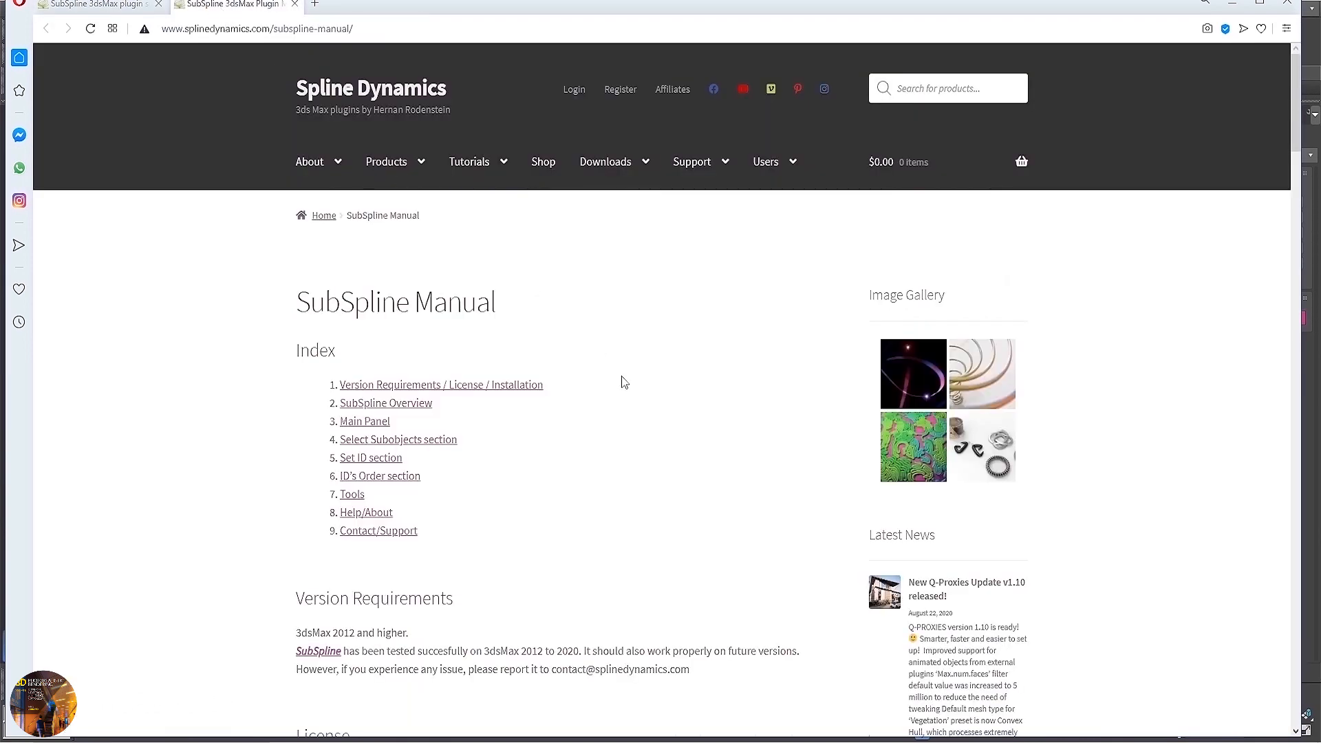
# Examine the SubSpline manual's installation, overview and Select Subobjects sections, and return to the product page.
pyautogui.scroll(-5, 622, 381)
pyautogui.scroll(-4, 427, 434)
pyautogui.scroll(-10, 427, 434)
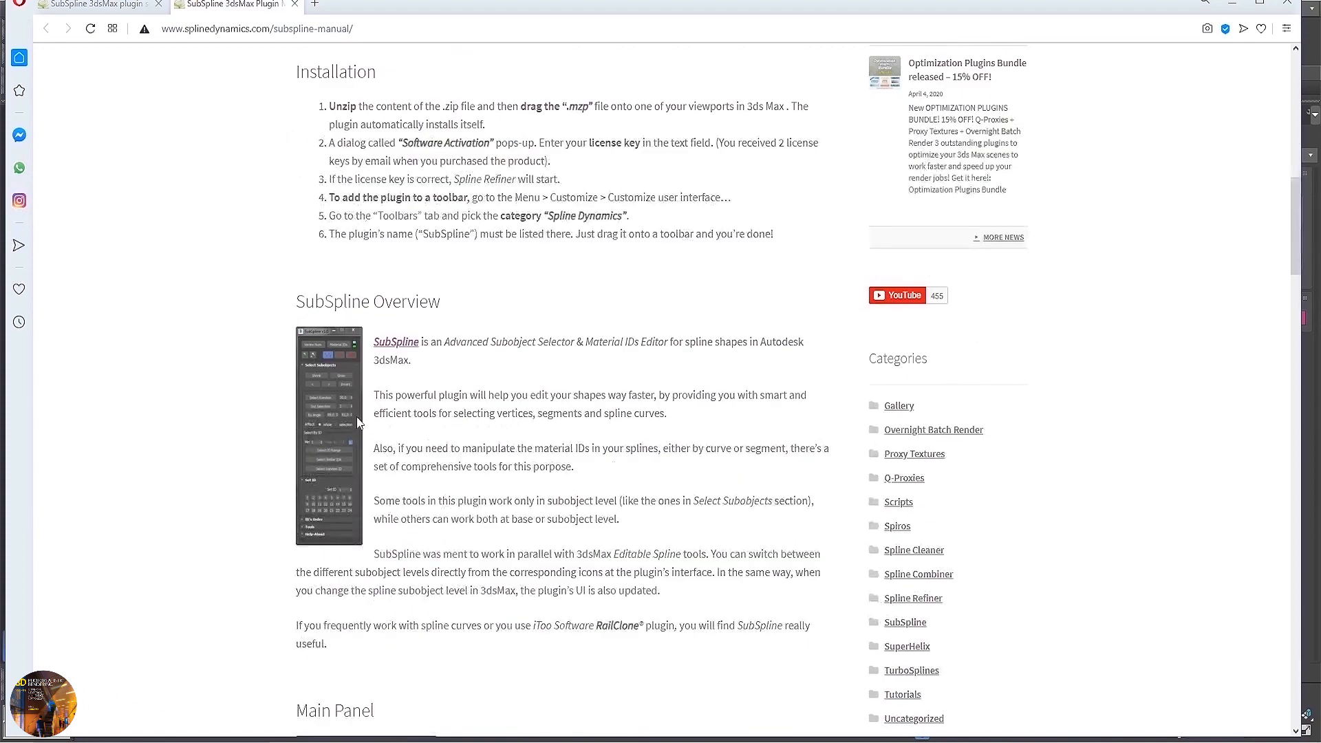
pyautogui.scroll(-15, 400, 461)
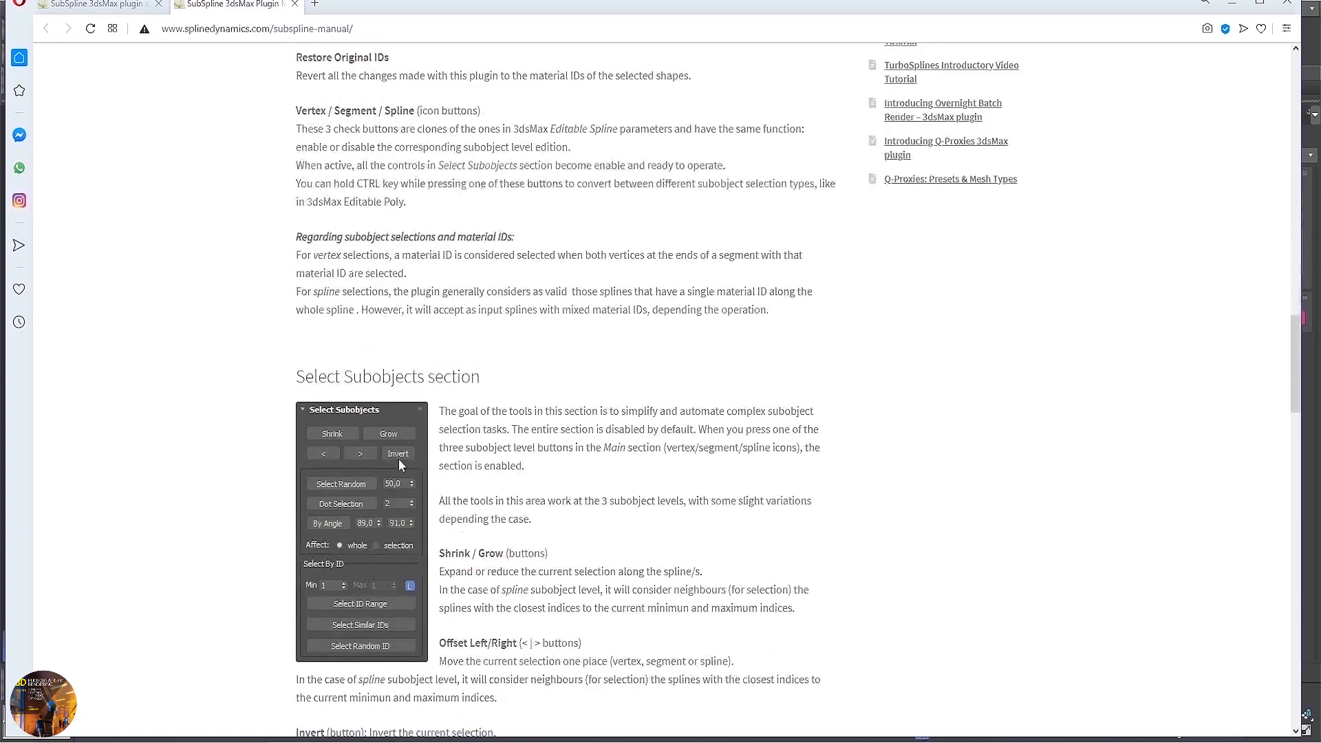
pyautogui.scroll(4, 402, 465)
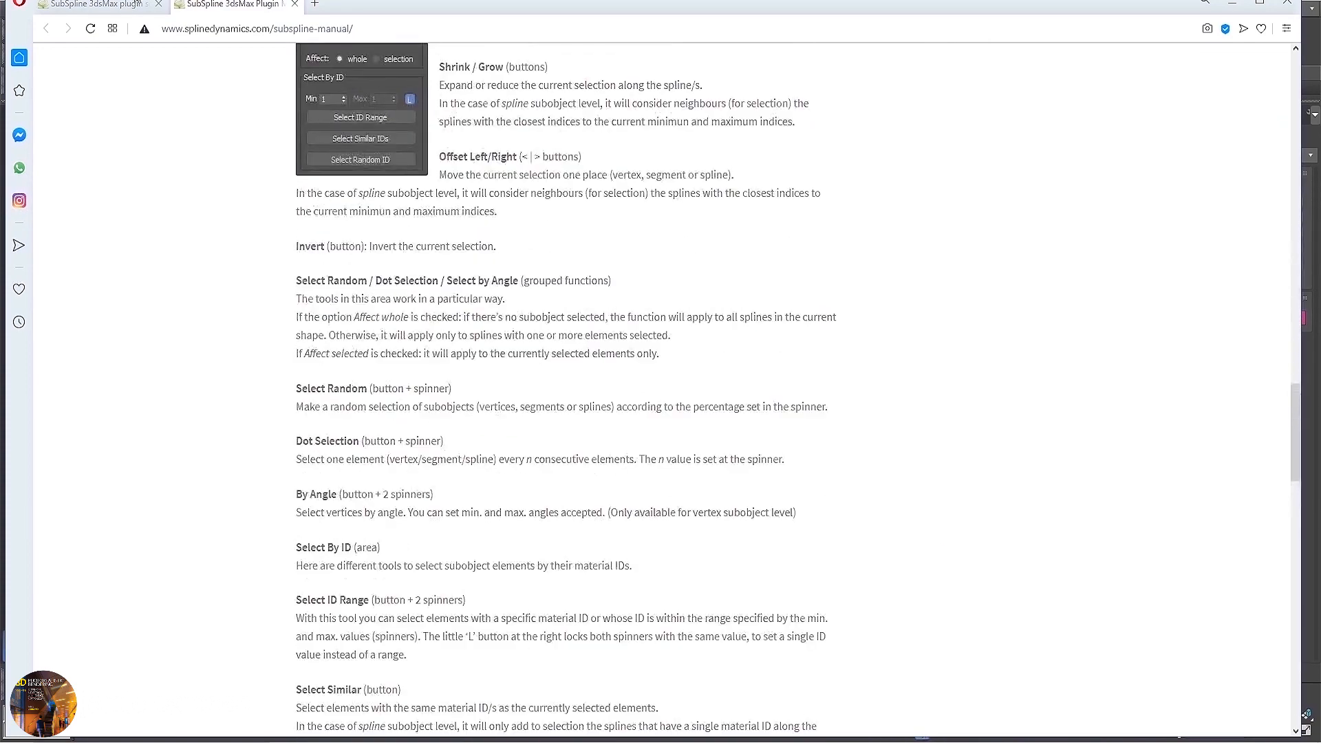
pyautogui.click(94, 10)
pyautogui.scroll(-1, 413, 447)
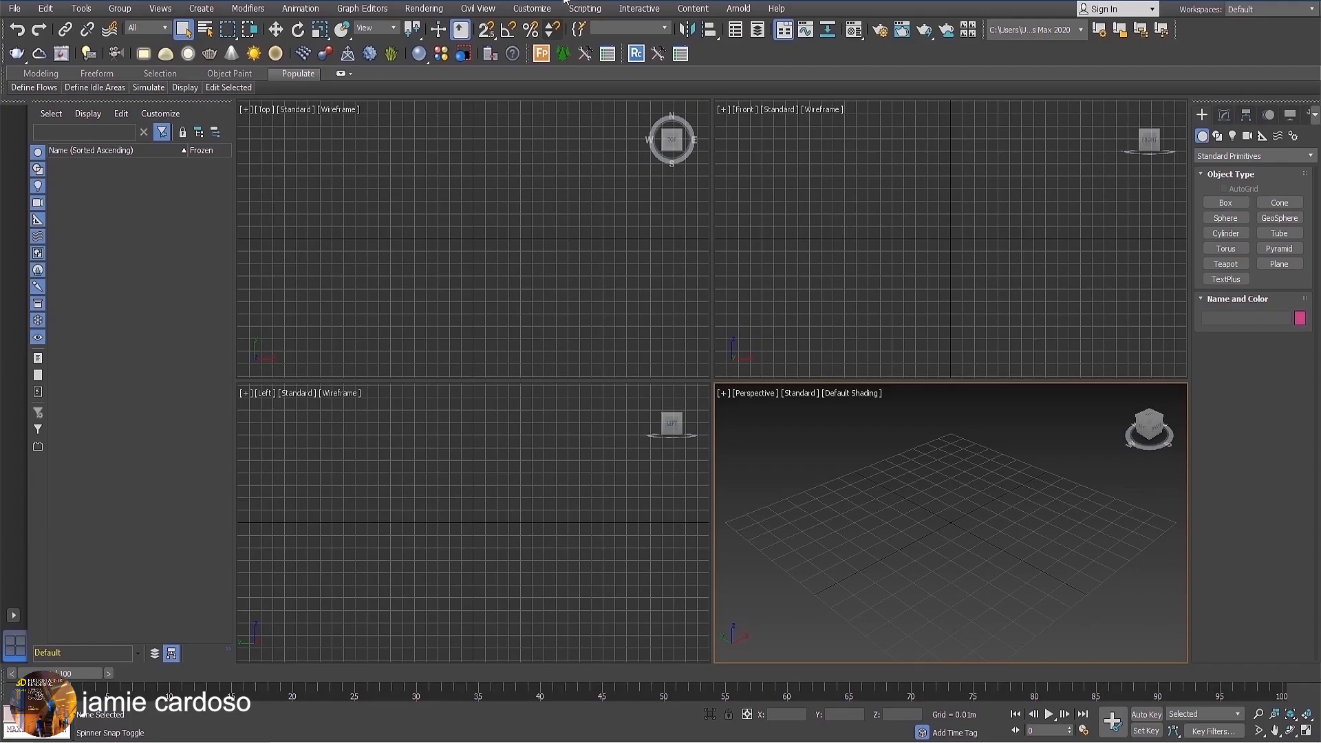
# Switch to 3ds Max, run the SubSpline_v1.15.mzp script and move the SubSpline window away from the screen edge.
pyautogui.click(584, 9)
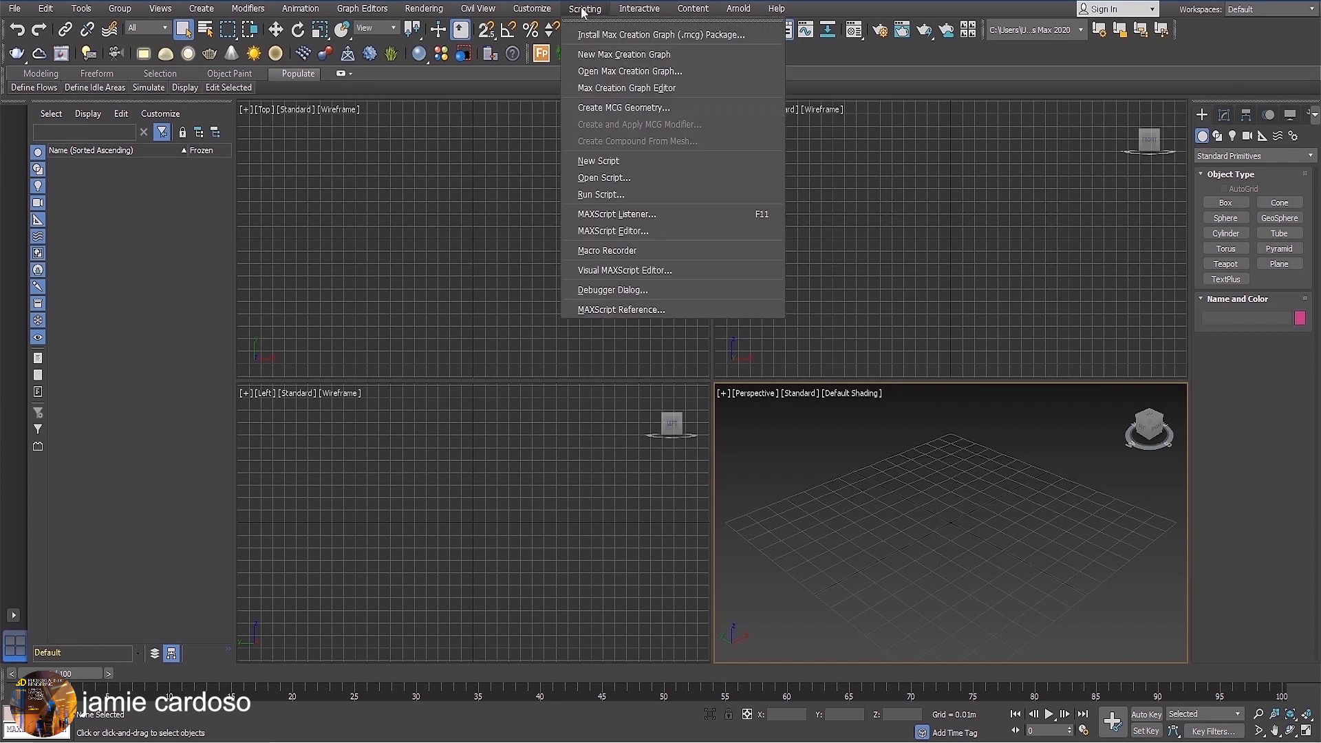
pyautogui.click(601, 195)
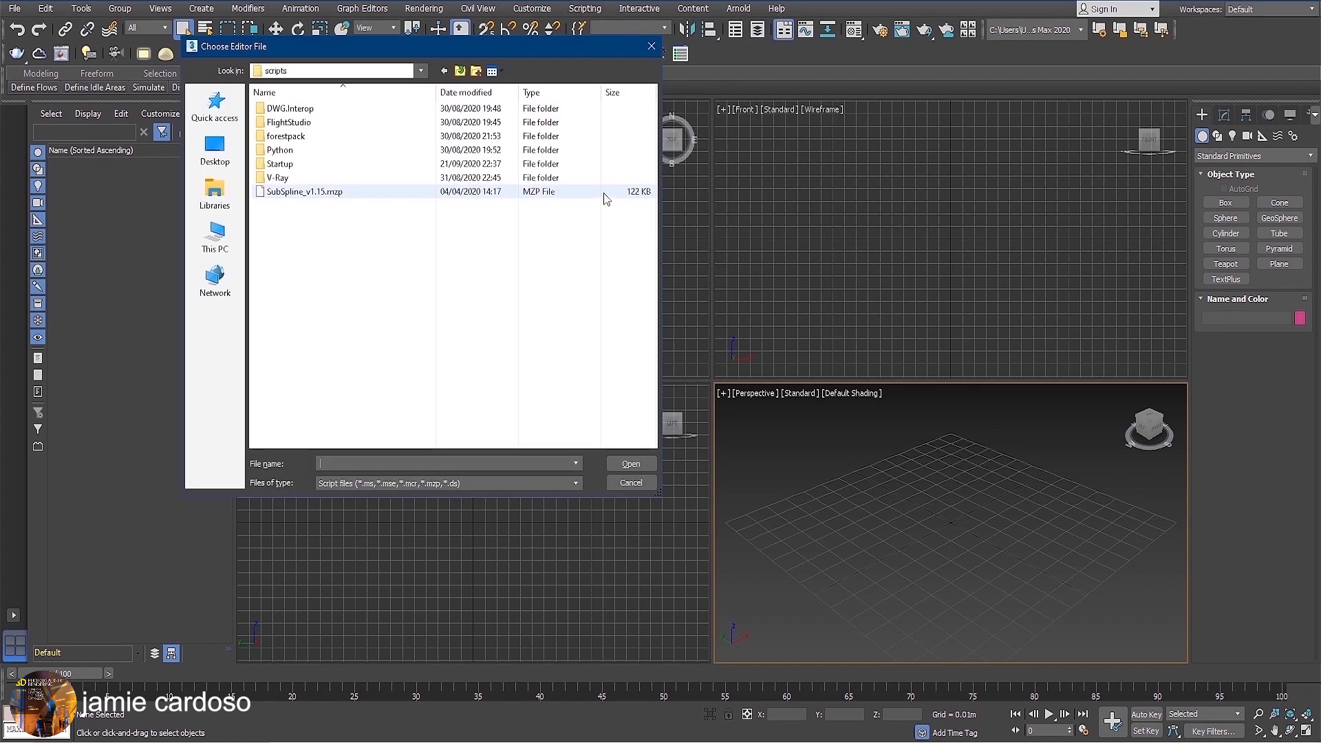
pyautogui.click(323, 192)
pyautogui.click(628, 463)
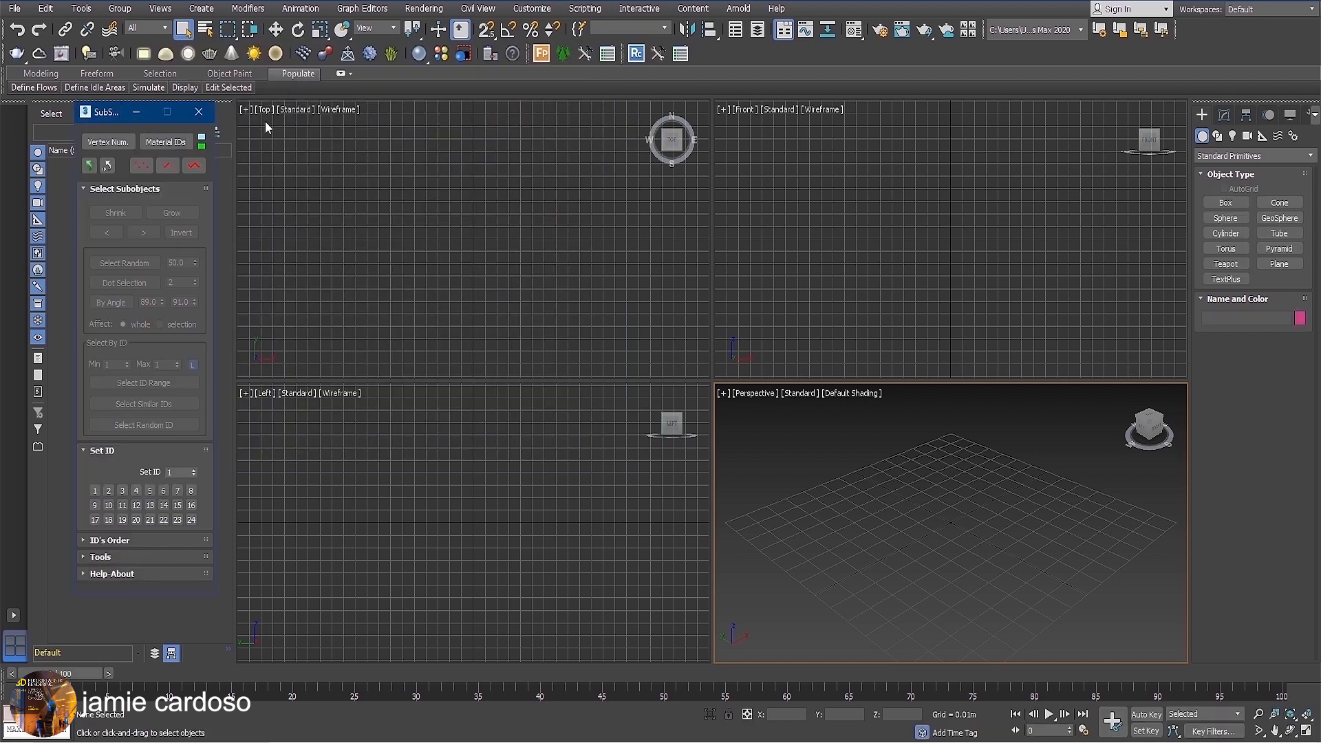
pyautogui.moveTo(114, 113); pyautogui.dragTo(238, 197)
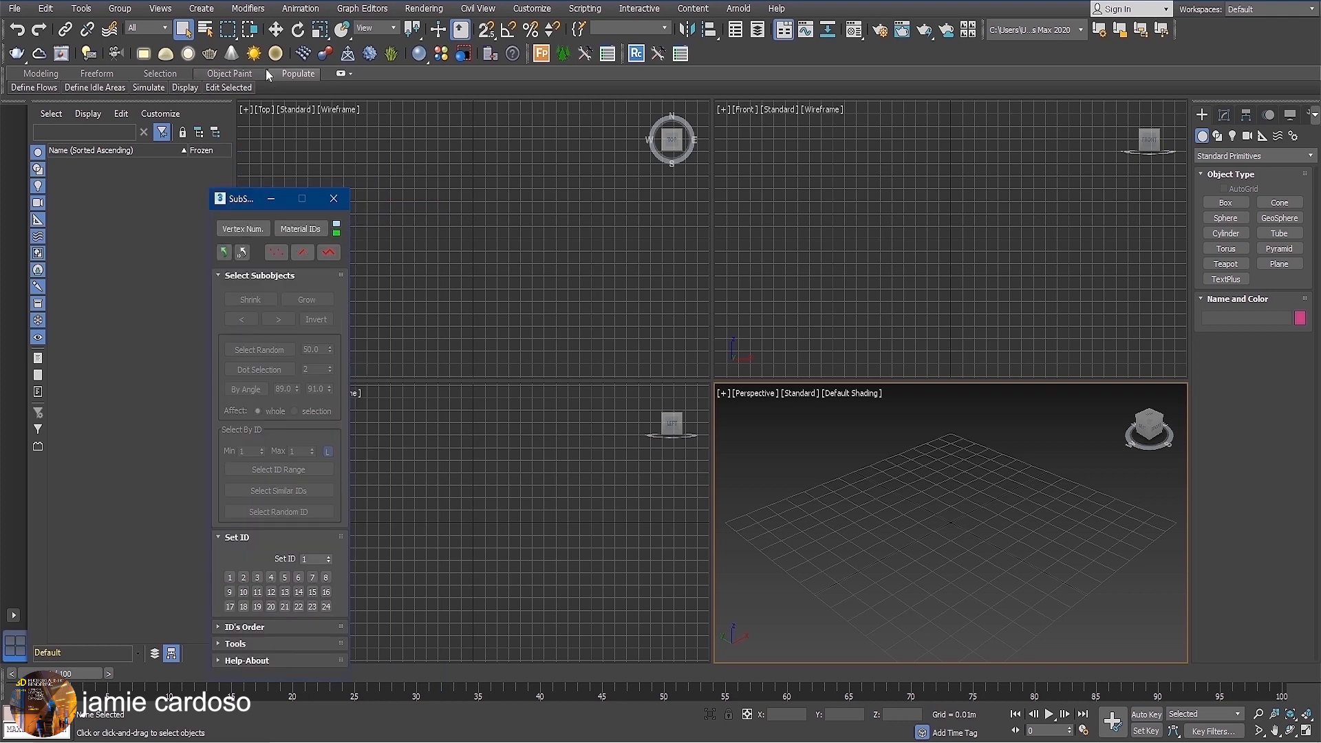
# Open the toolbar customization settings, list the Spline Dynamics category and select the SubSpline action.
pyautogui.click(532, 9)
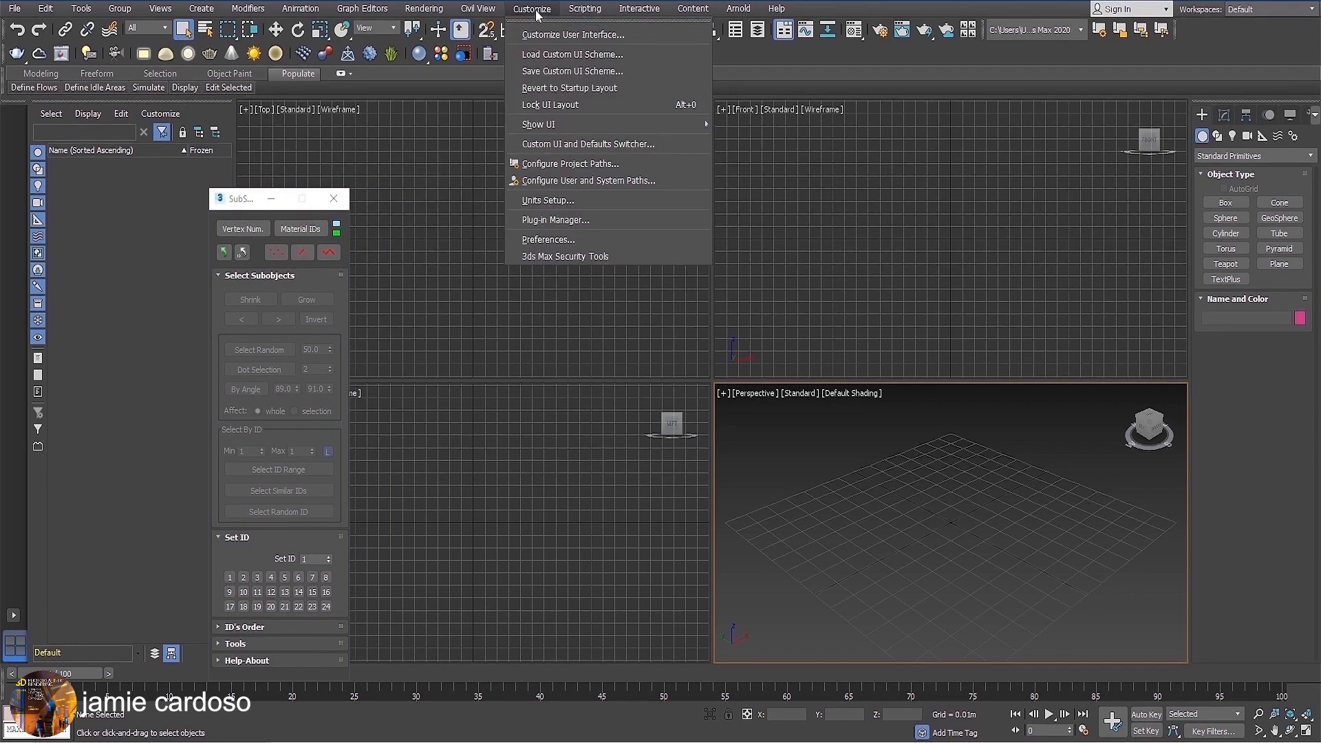
pyautogui.click(564, 34)
pyautogui.click(632, 187)
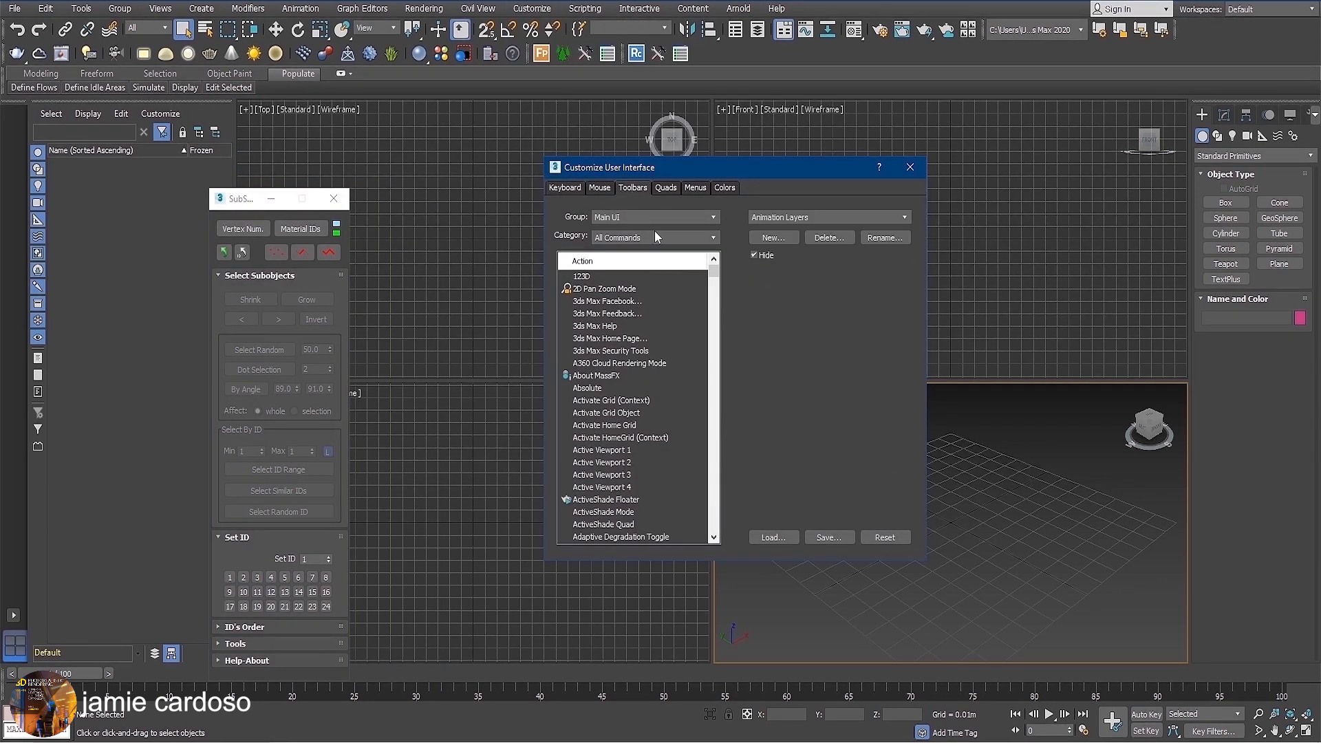
pyautogui.click(650, 237)
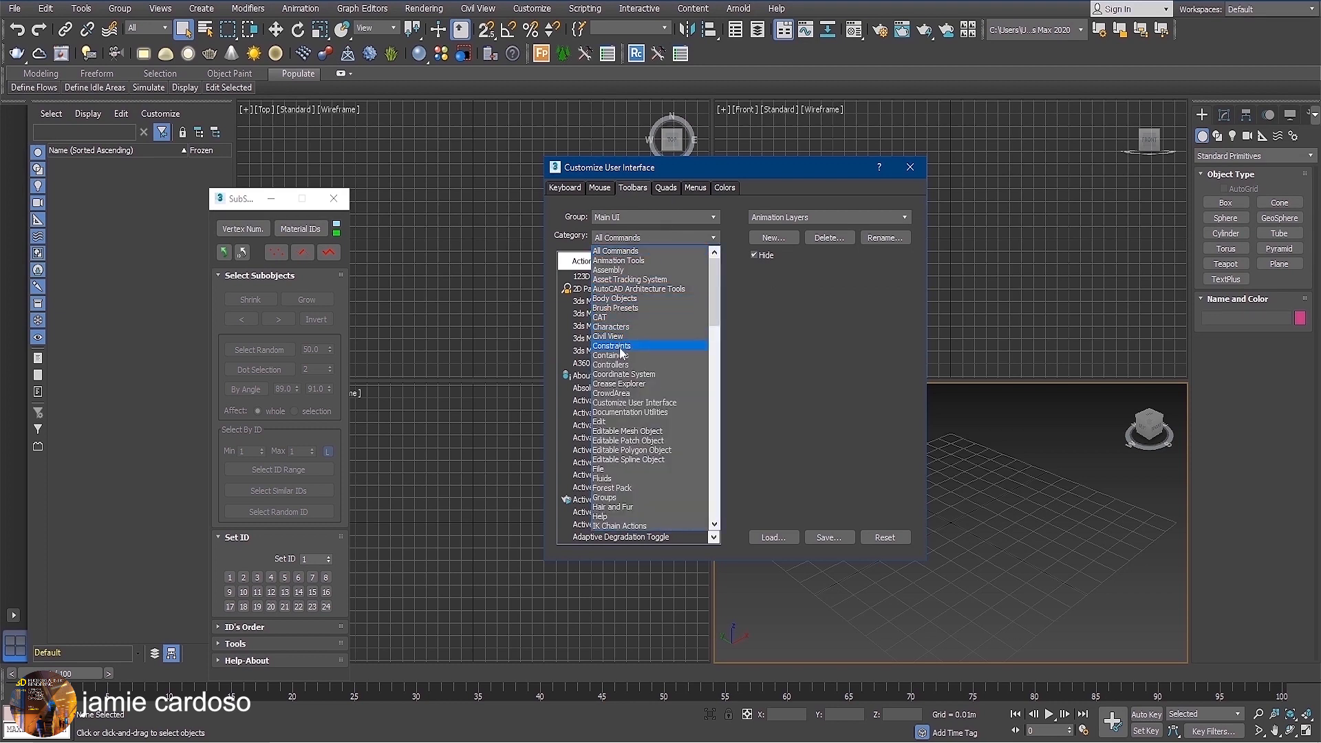
pyautogui.scroll(-20, 634, 358)
pyautogui.click(632, 441)
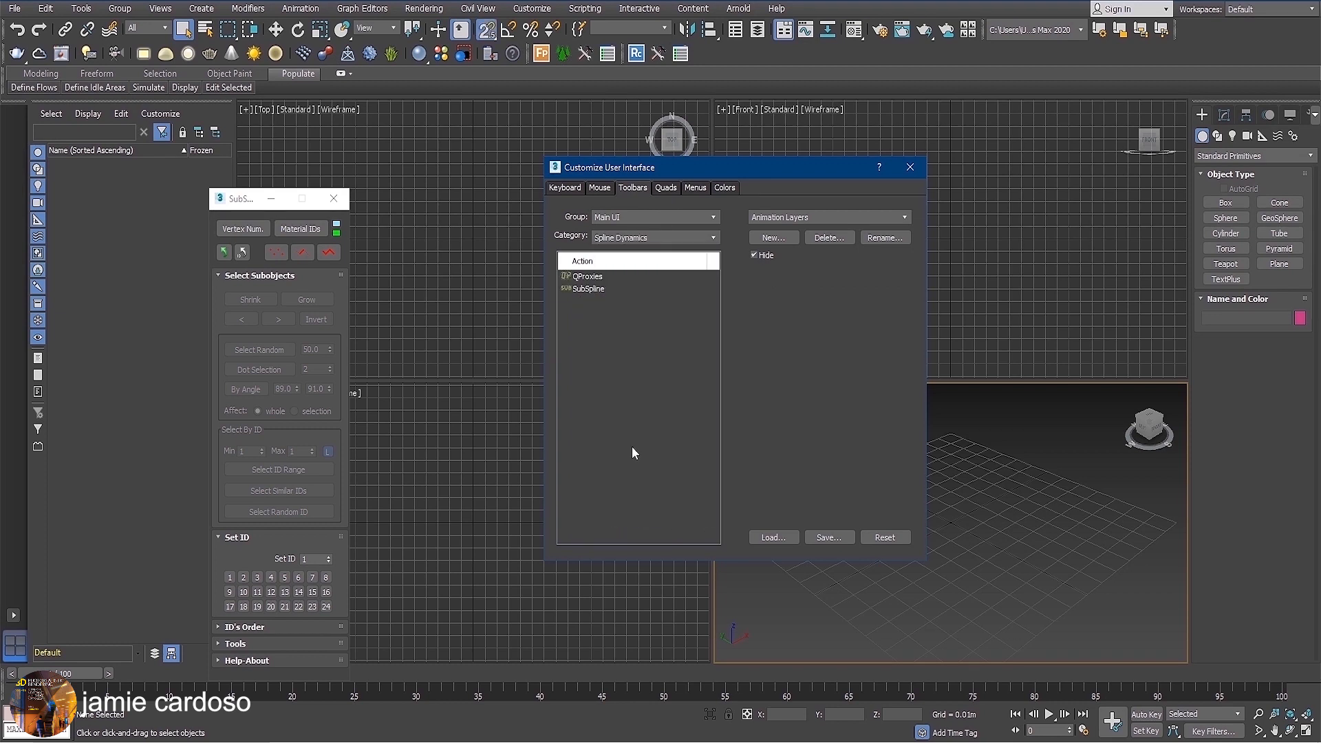
pyautogui.click(589, 289)
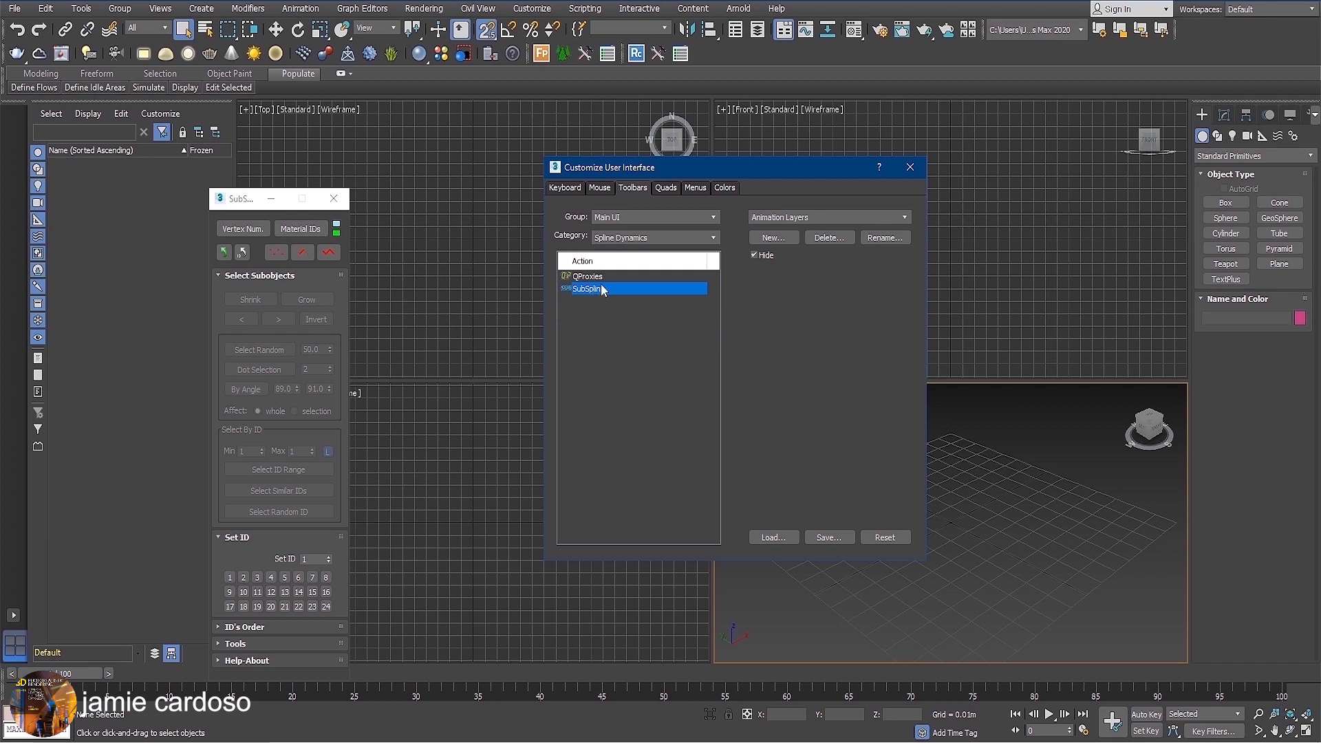
# Create a new custom toolbar named SubSpline.
pyautogui.click(769, 238)
pyautogui.write('S')
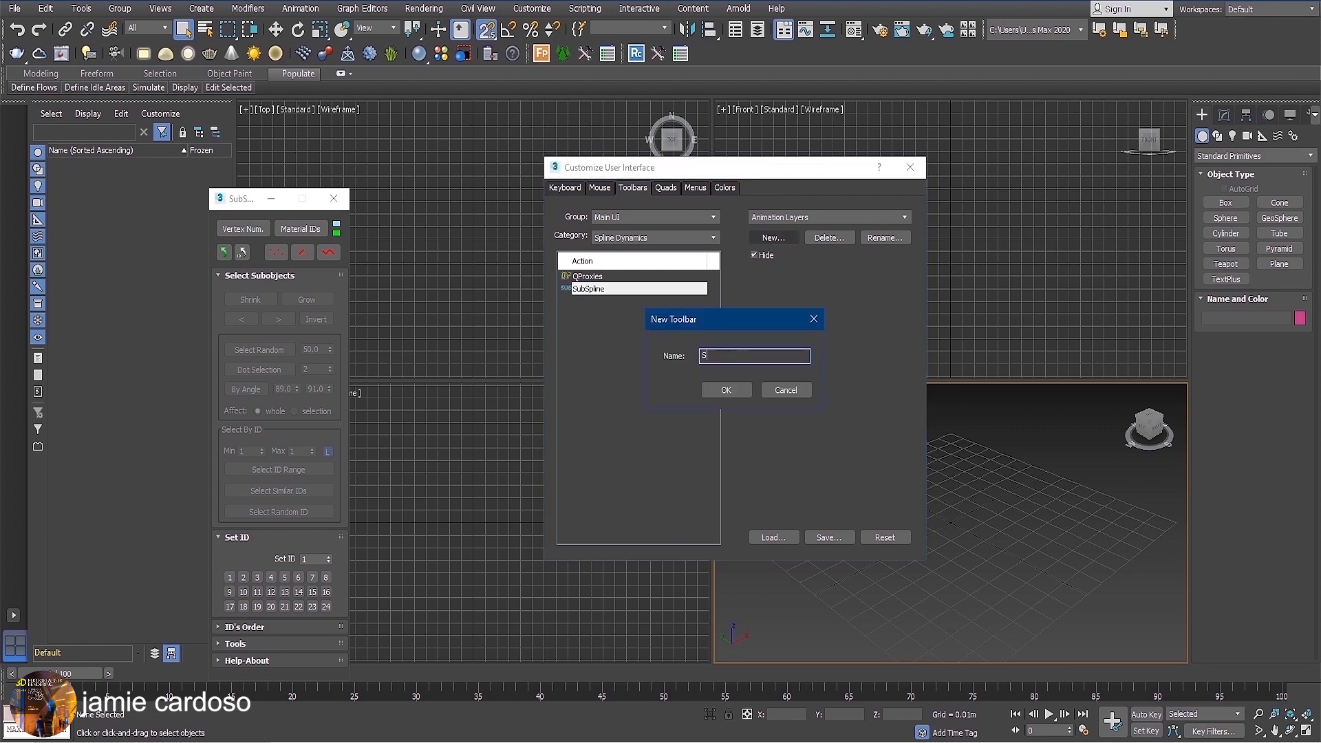
pyautogui.write('ubSpline')
pyautogui.click(726, 390)
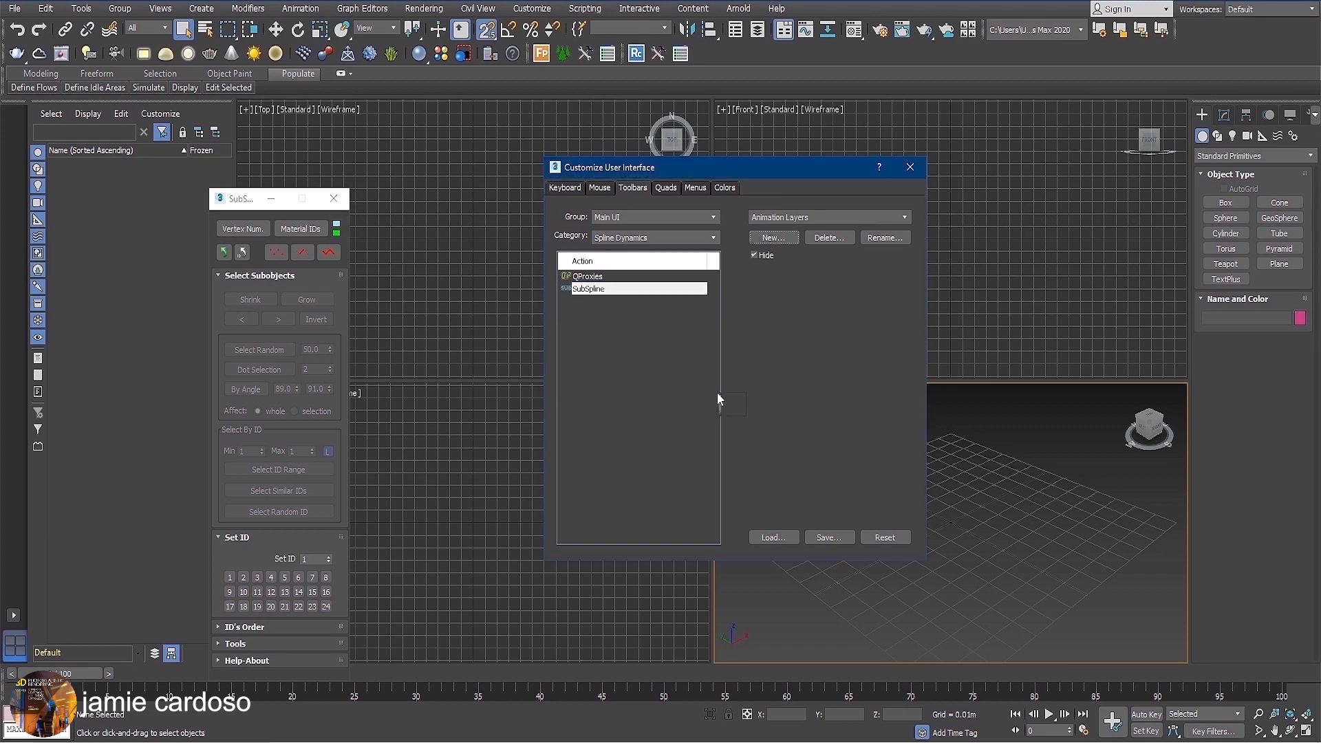
# Place the SubSpline command at the end of the existing toolbar row, close the customization dialog and move the SubSpline window clear of the viewports.
pyautogui.moveTo(697, 300); pyautogui.dragTo(701, 54)
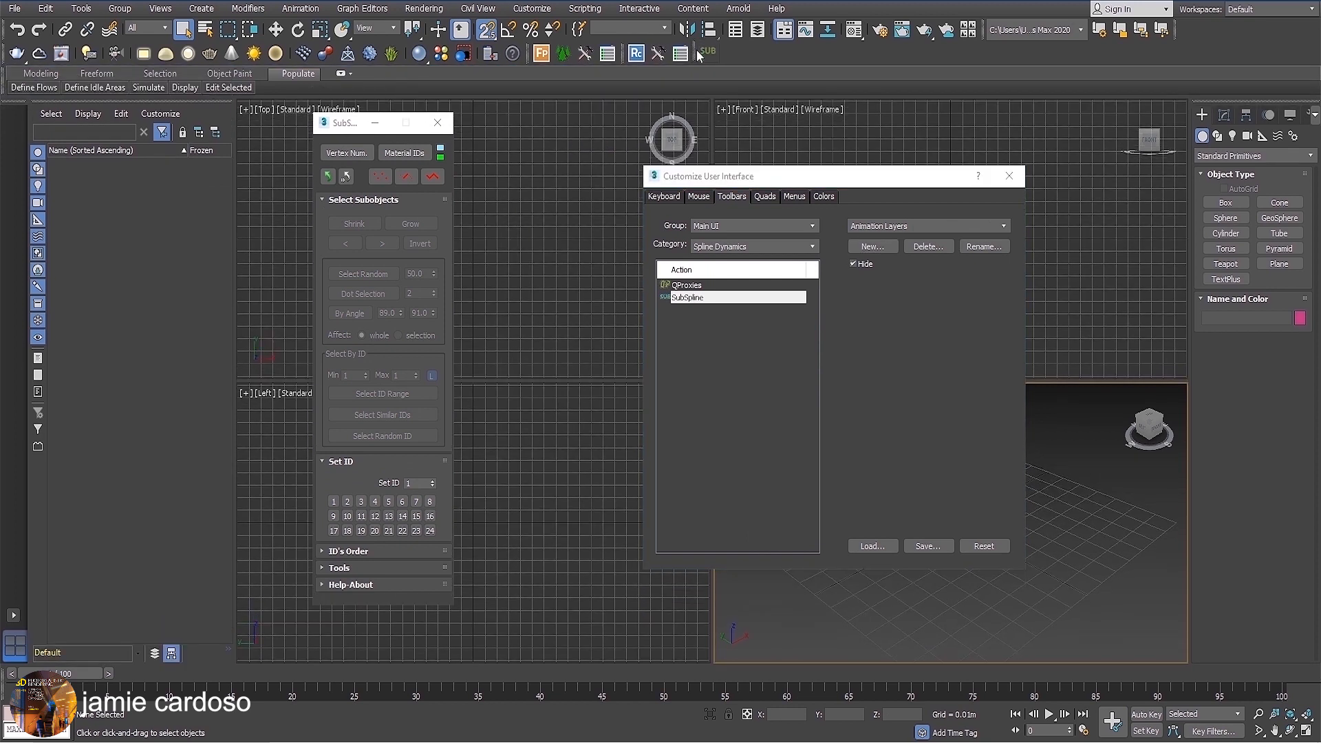
pyautogui.click(1009, 176)
pyautogui.moveTo(352, 121); pyautogui.dragTo(129, 234)
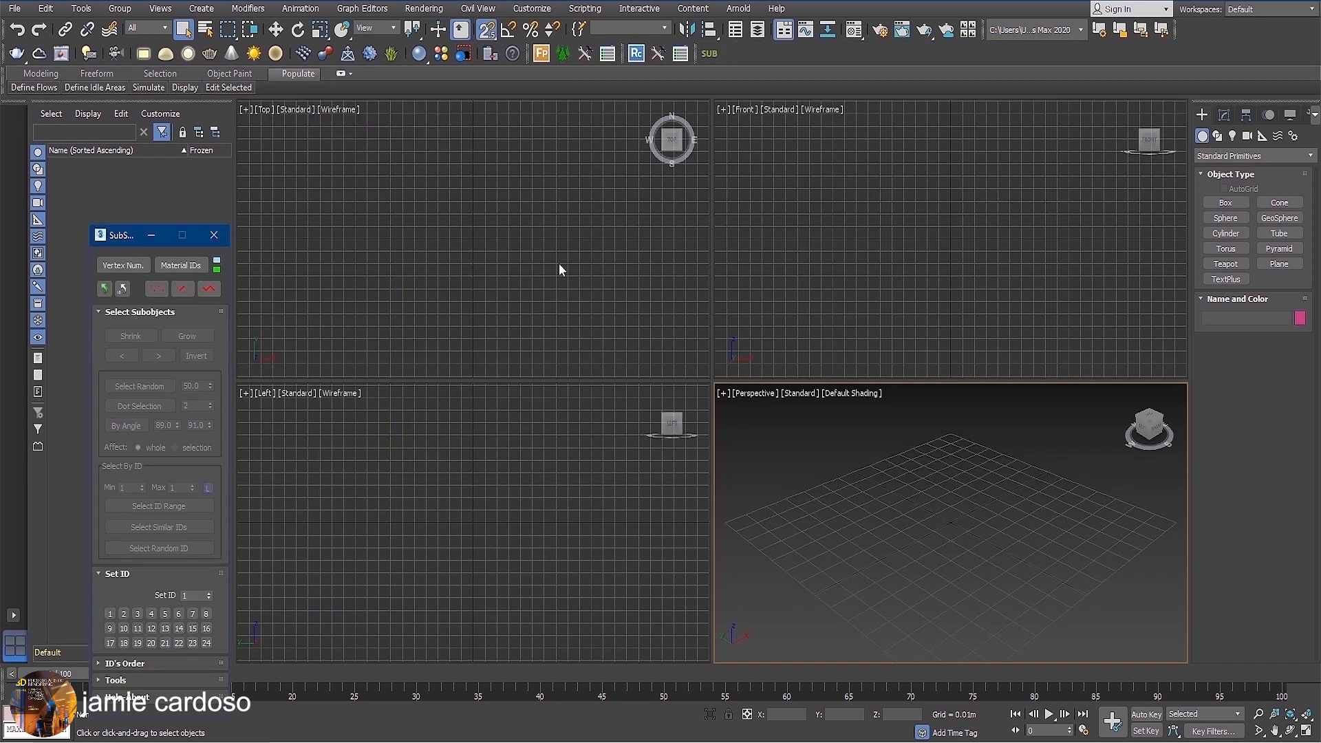
# Draw a rectangle spline about 0.19 m long and 0.36 m wide in the Top viewport, and turn snapping off.
pyautogui.click(1217, 136)
pyautogui.click(1279, 214)
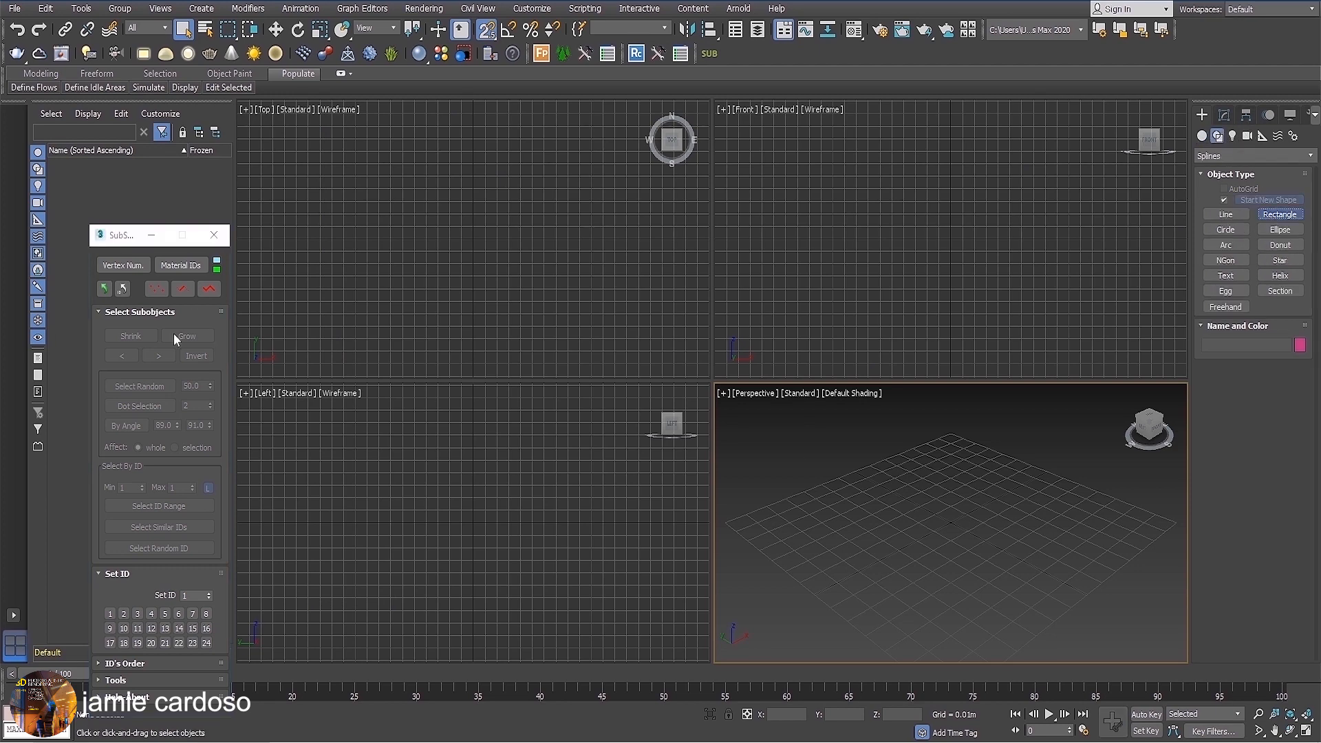
pyautogui.moveTo(261, 138); pyautogui.dragTo(685, 363)
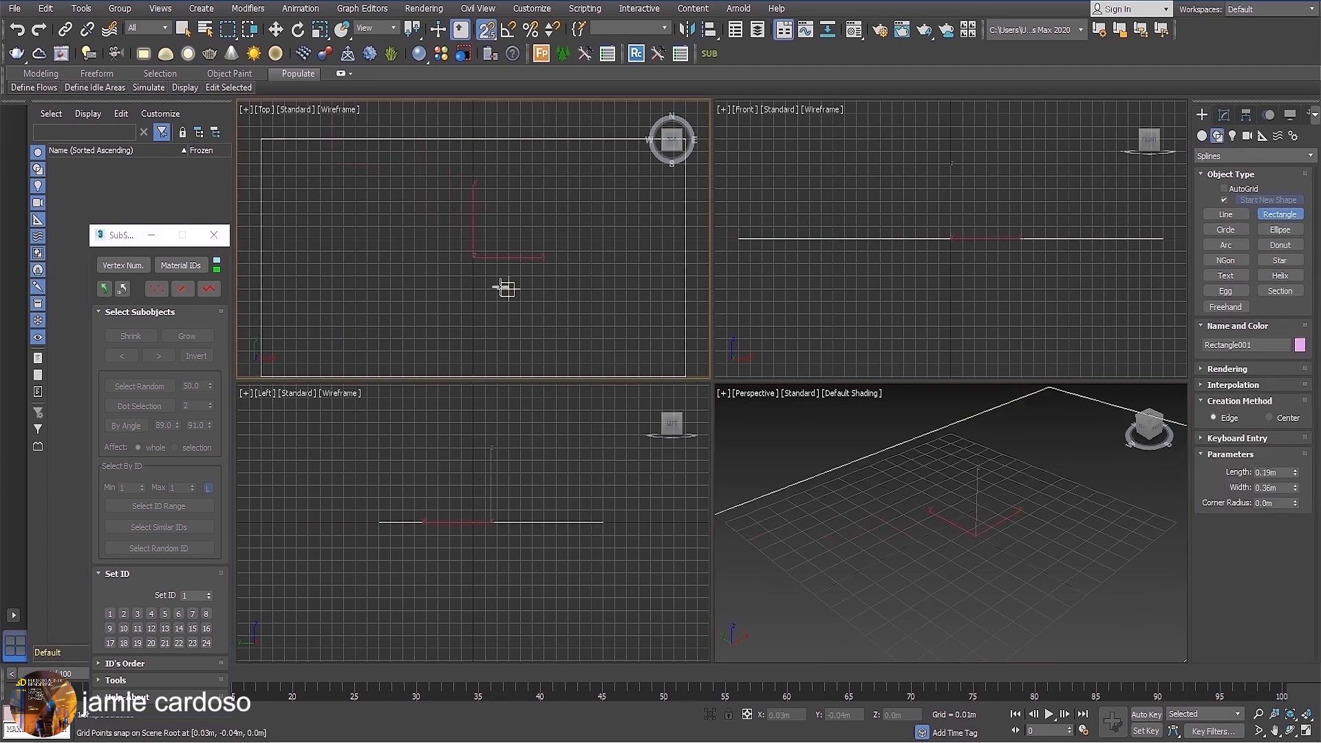
pyautogui.scroll(-4, 495, 284)
pyautogui.click(485, 36)
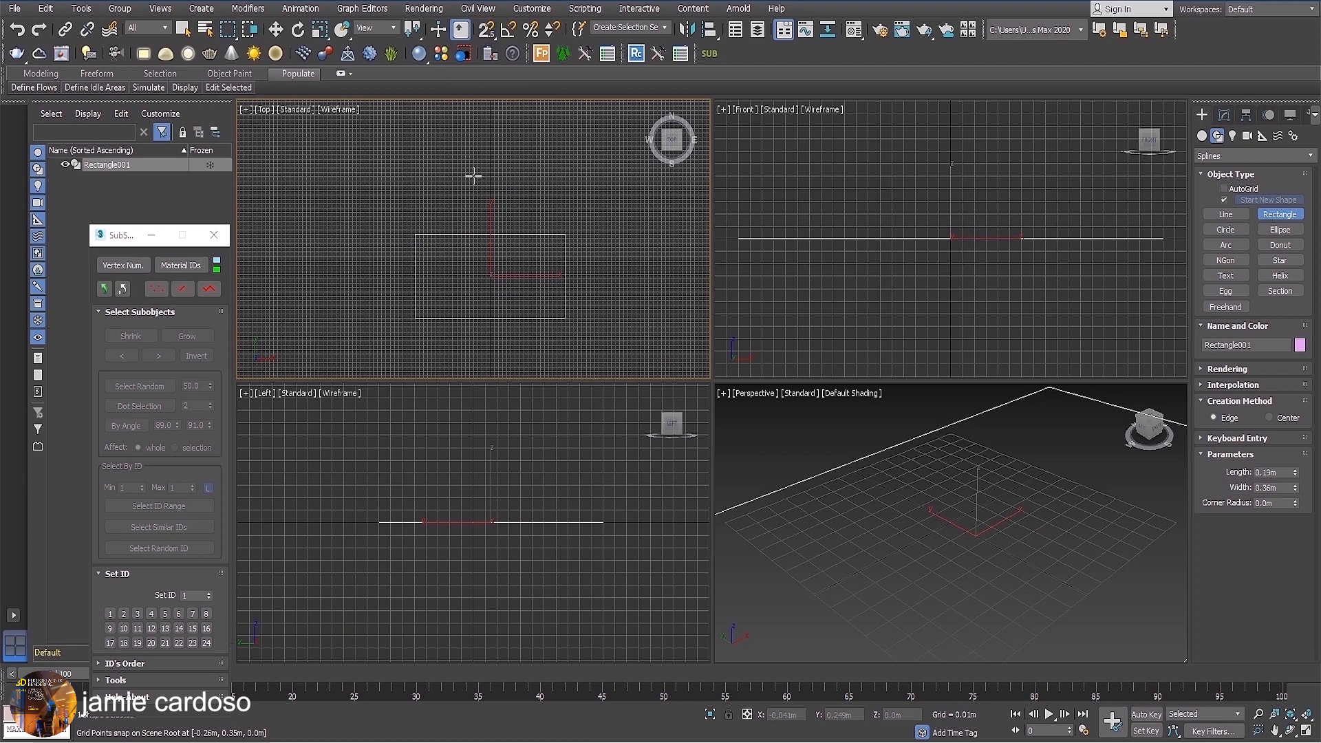
pyautogui.moveTo(491, 291); pyautogui.dragTo(483, 278, button='middle')
pyautogui.scroll(2, 469, 245)
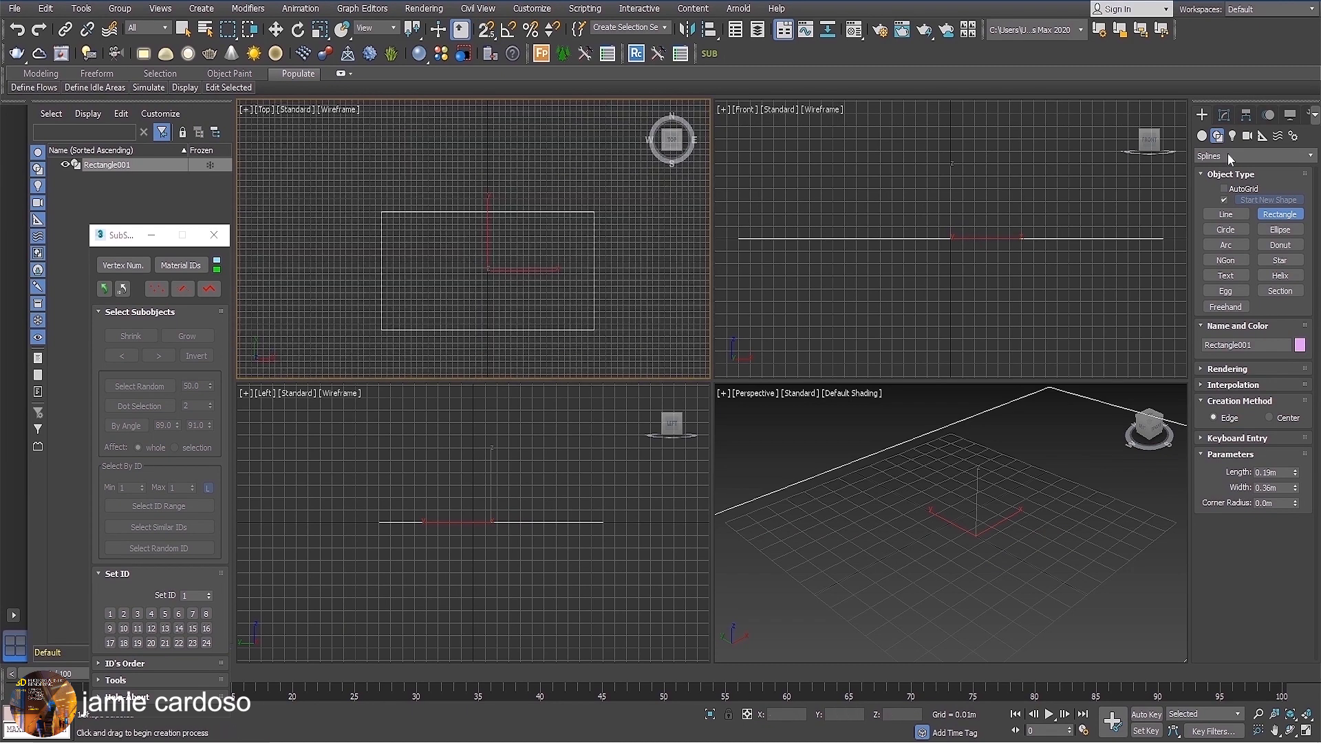
# Enlarge the rectangle to a length of 0.36 m and a width of 0.589 m.
pyautogui.click(1224, 115)
pyautogui.moveTo(1295, 337)
pyautogui.mouseDown()
pyautogui.moveTo(1293, 303)
pyautogui.moveTo(1295, 317)
pyautogui.mouseUp()
pyautogui.moveTo(534, 286); pyautogui.dragTo(484, 257, button='middle')
pyautogui.scroll(-2, 527, 243)
pyautogui.scroll(-2, 481, 278)
pyautogui.scroll(2, 465, 256)
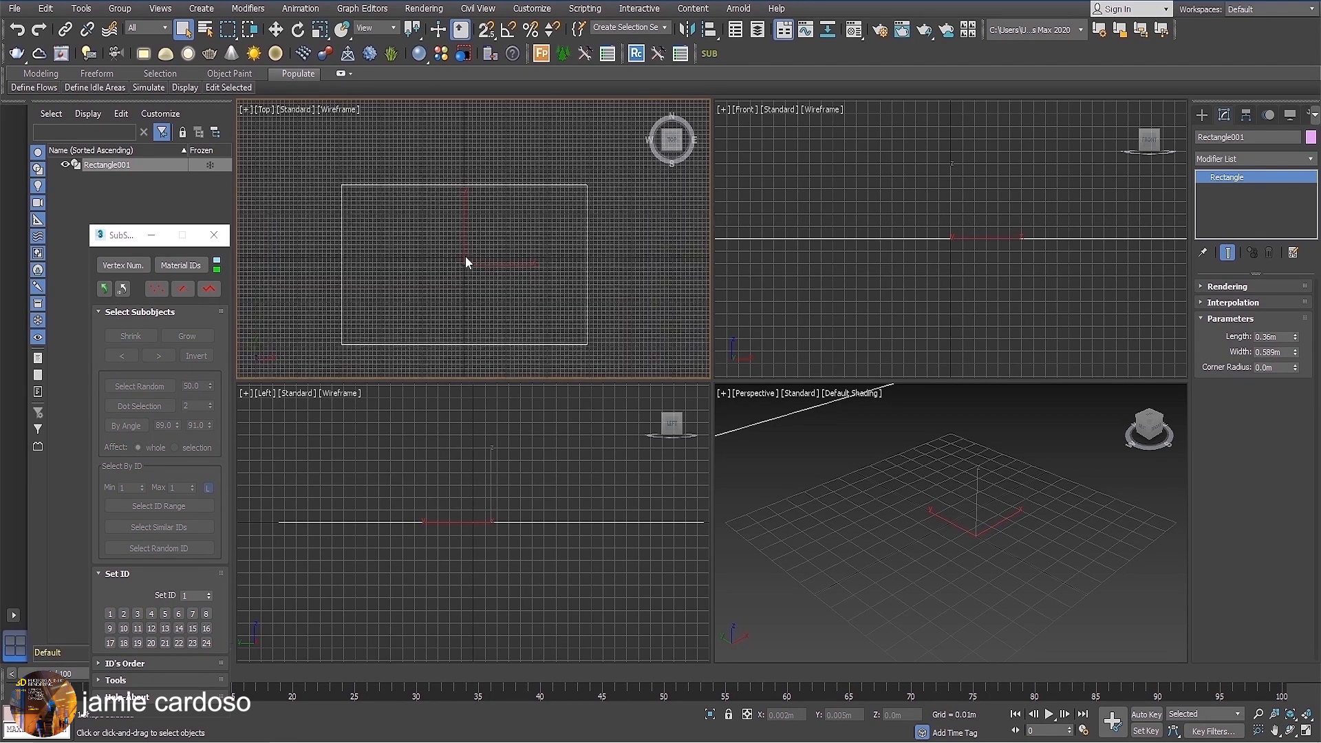
# Activate the Move tool for the rectangle and reposition the SubSpline window higher beside the viewports.
pyautogui.rightClick(465, 256)
pyautogui.click(488, 269)
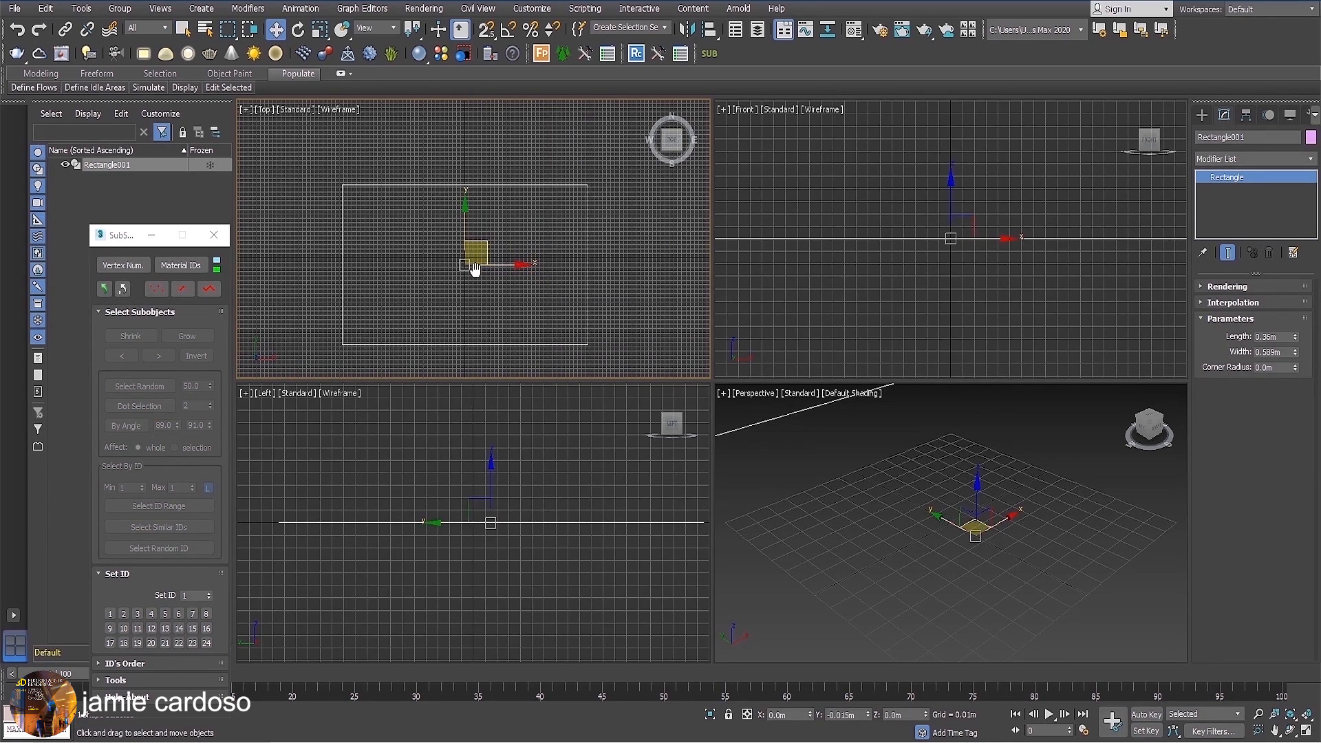
pyautogui.moveTo(475, 268); pyautogui.dragTo(485, 247, button='middle')
pyautogui.moveTo(125, 237); pyautogui.dragTo(171, 125)
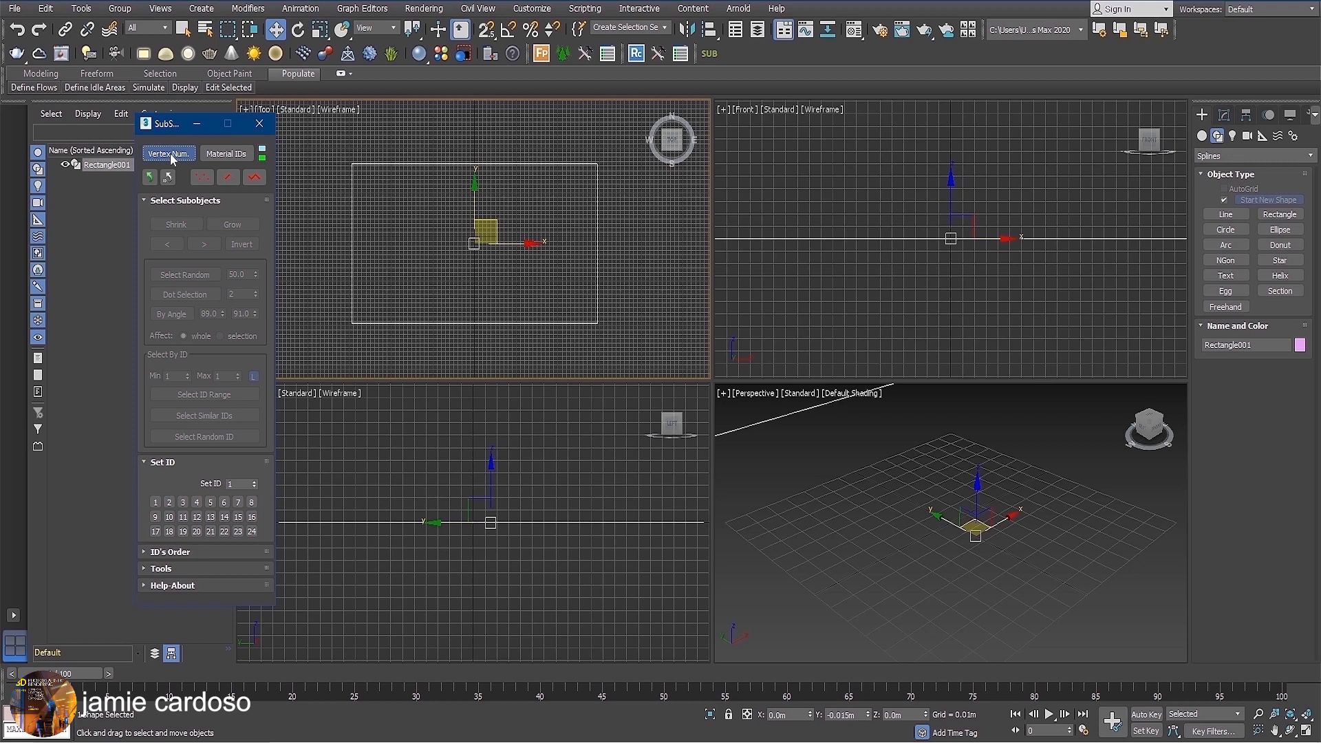
# Convert the rectangle to an Editable Spline at Spline level and display its vertex numbers and material IDs.
pyautogui.click(254, 178)
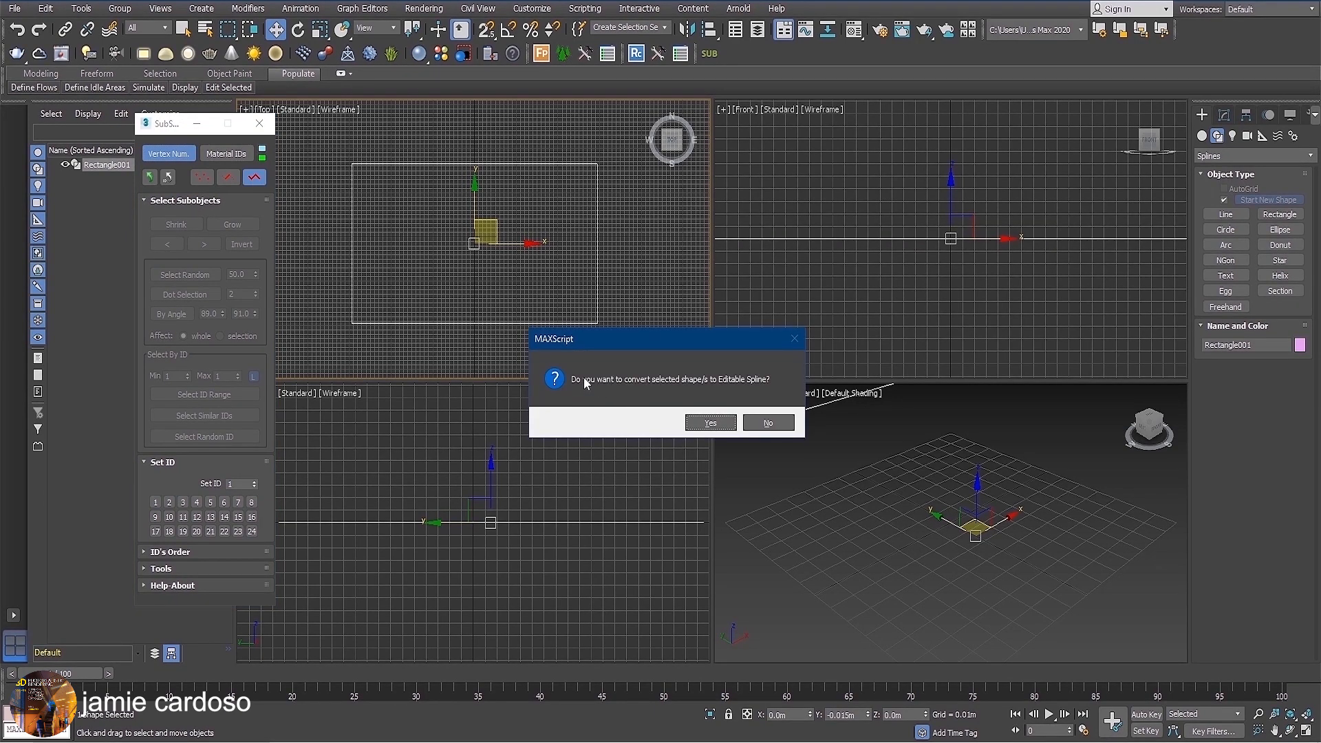
pyautogui.click(709, 425)
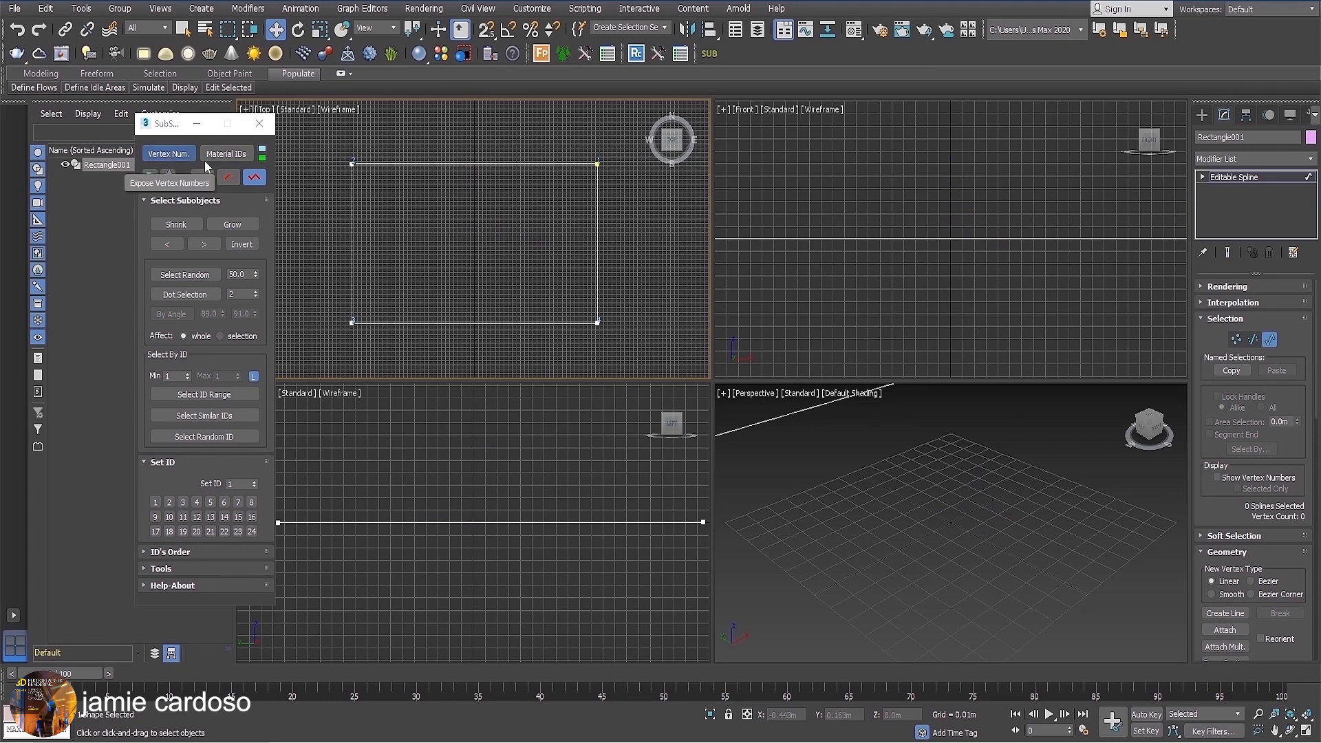
pyautogui.click(165, 155)
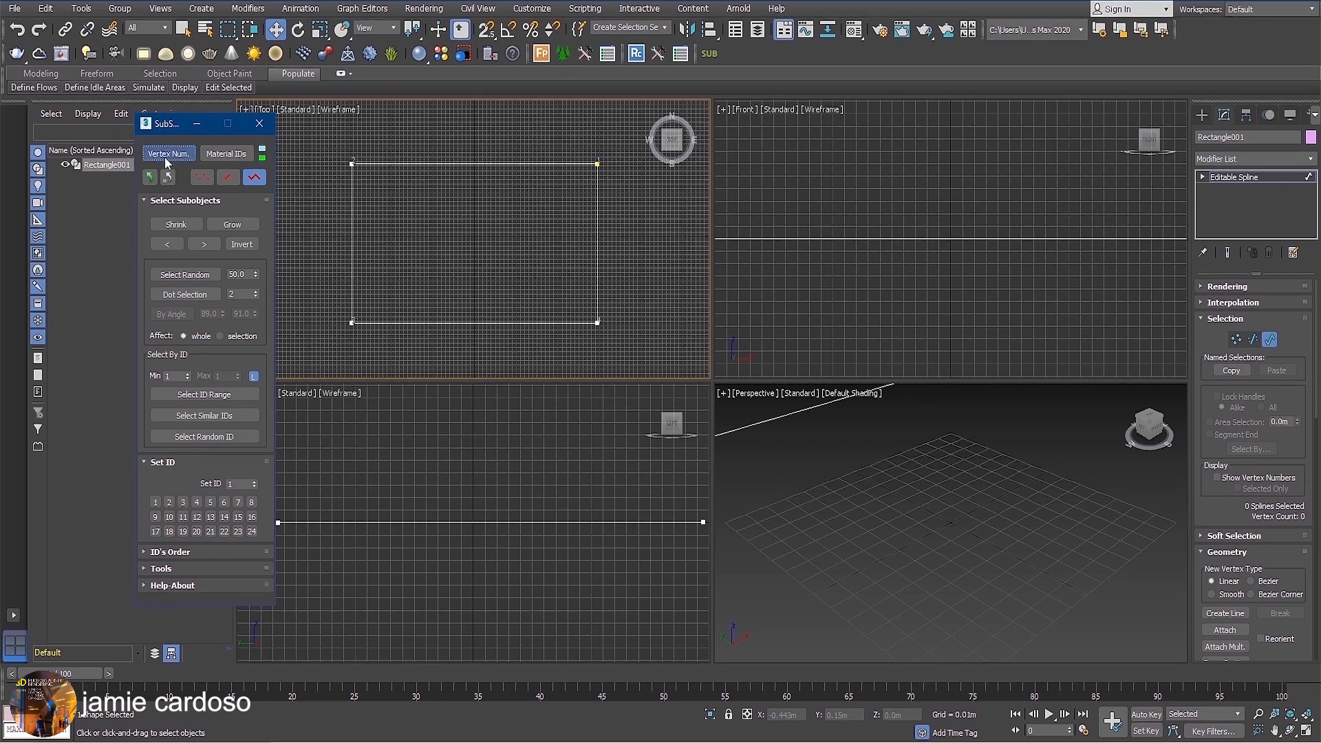
pyautogui.click(165, 156)
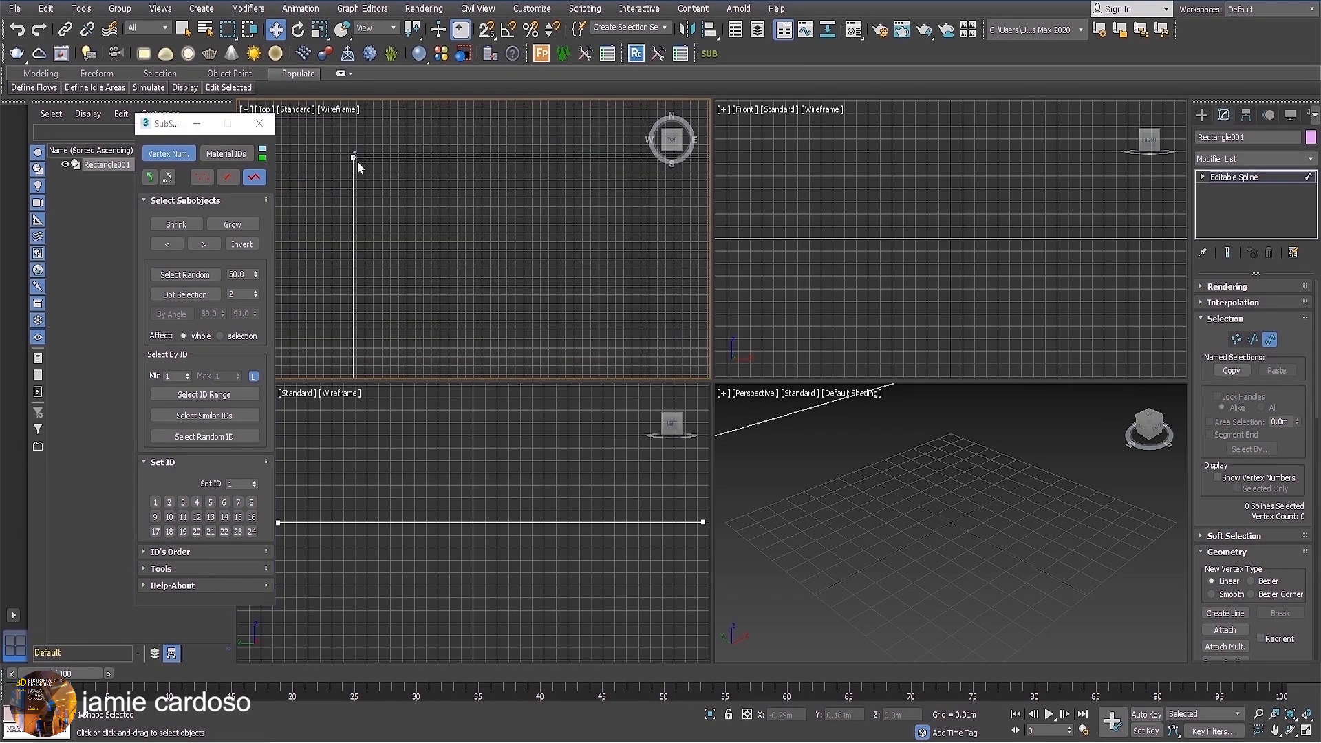
pyautogui.scroll(-3, 355, 154)
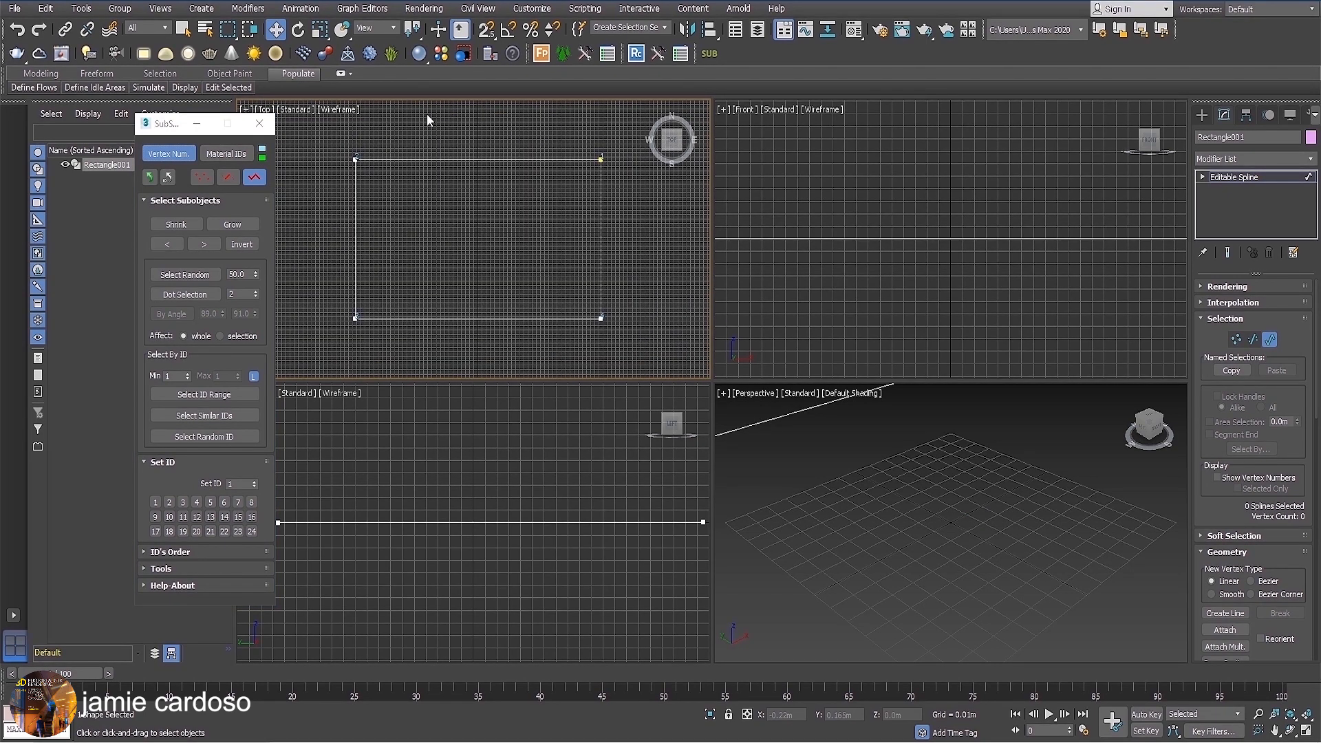
pyautogui.click(227, 155)
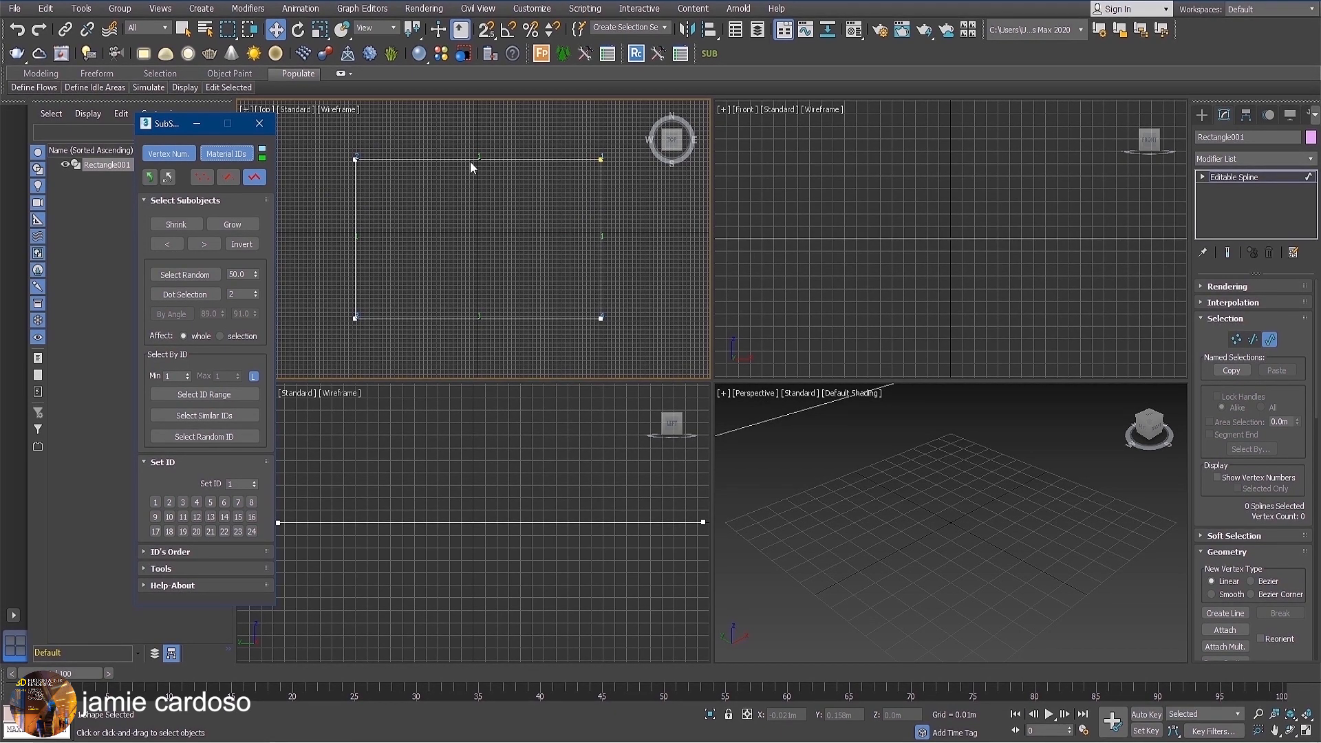
# Select three of the rectangle's sides at Segment level, grow the selection once and shrink it twice.
pyautogui.press('2')
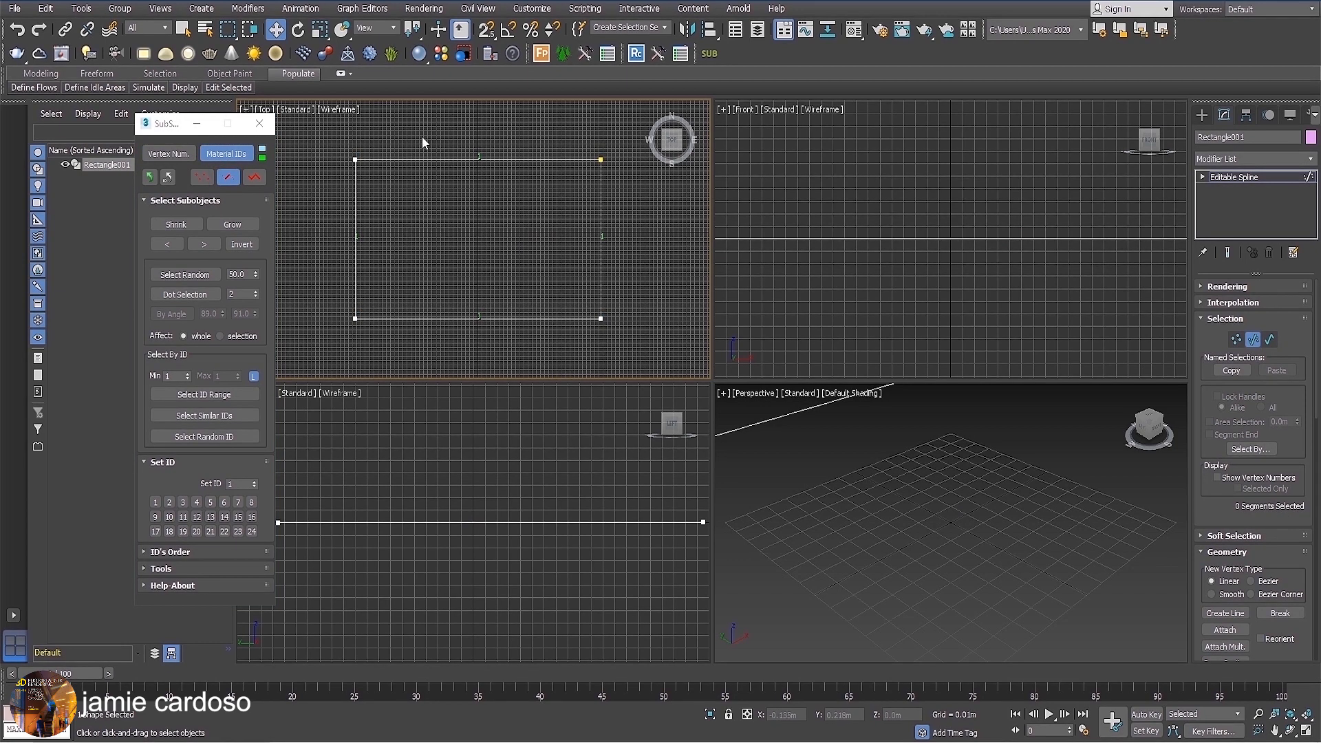
pyautogui.moveTo(422, 136); pyautogui.dragTo(630, 354)
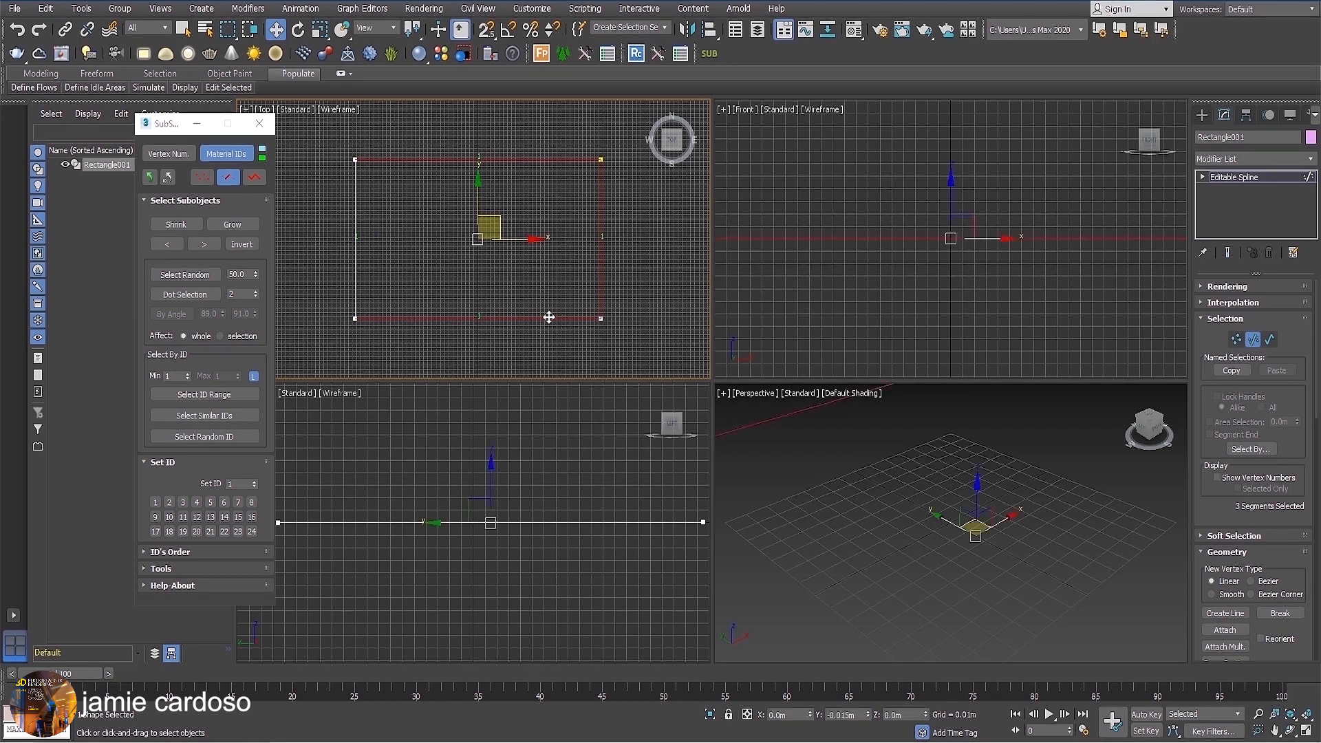
pyautogui.click(233, 225)
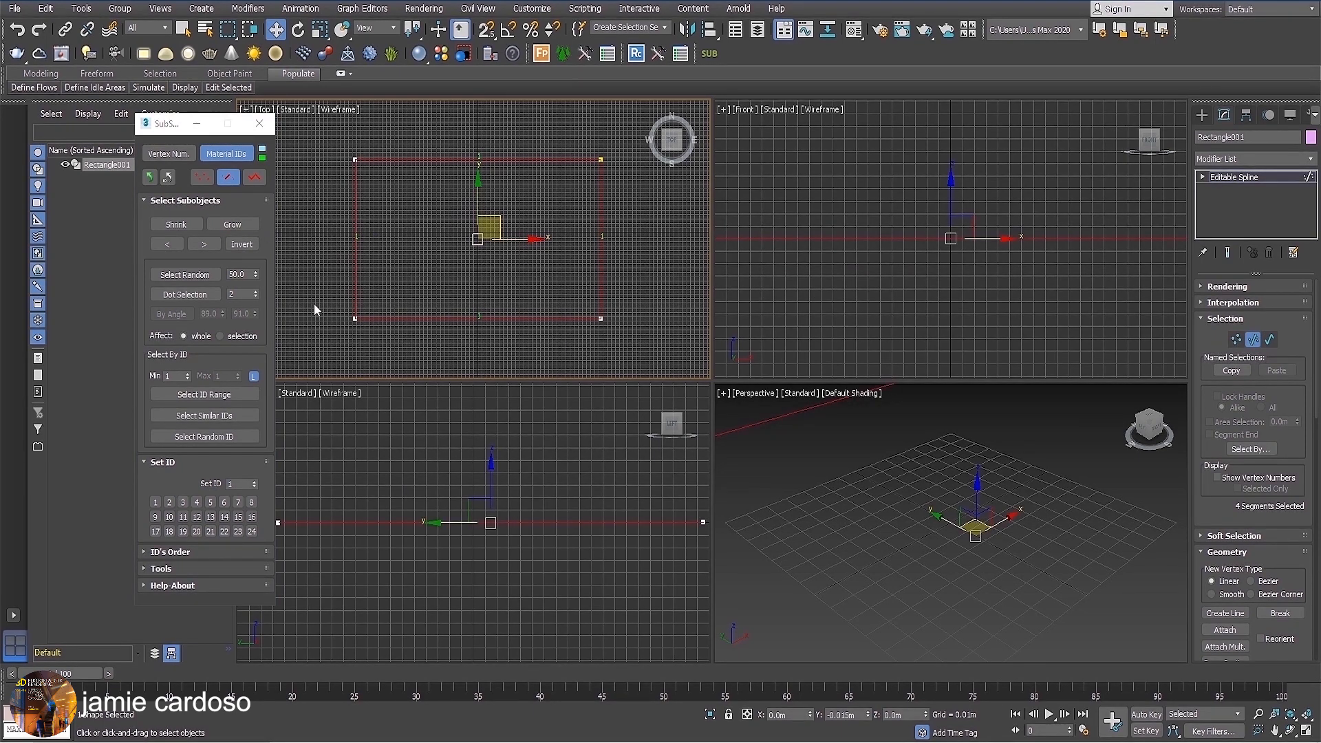
pyautogui.click(185, 227)
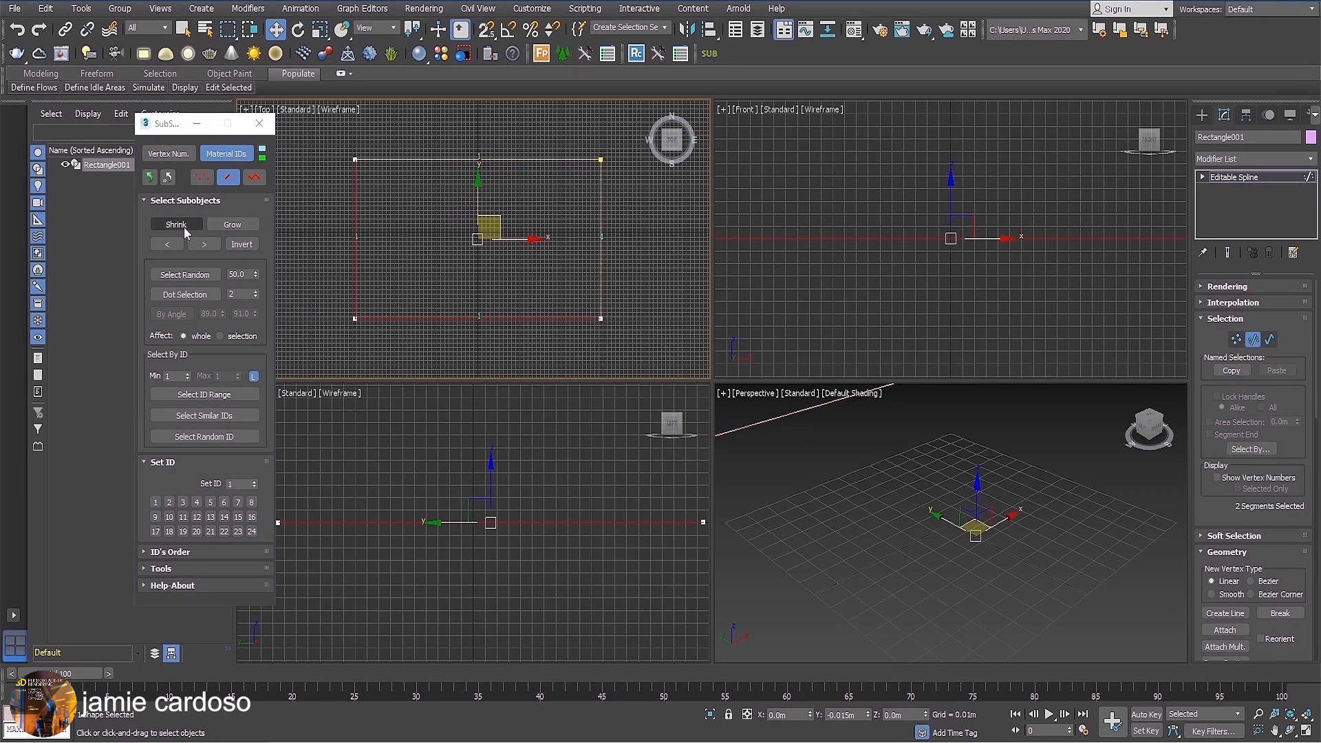
pyautogui.click(184, 227)
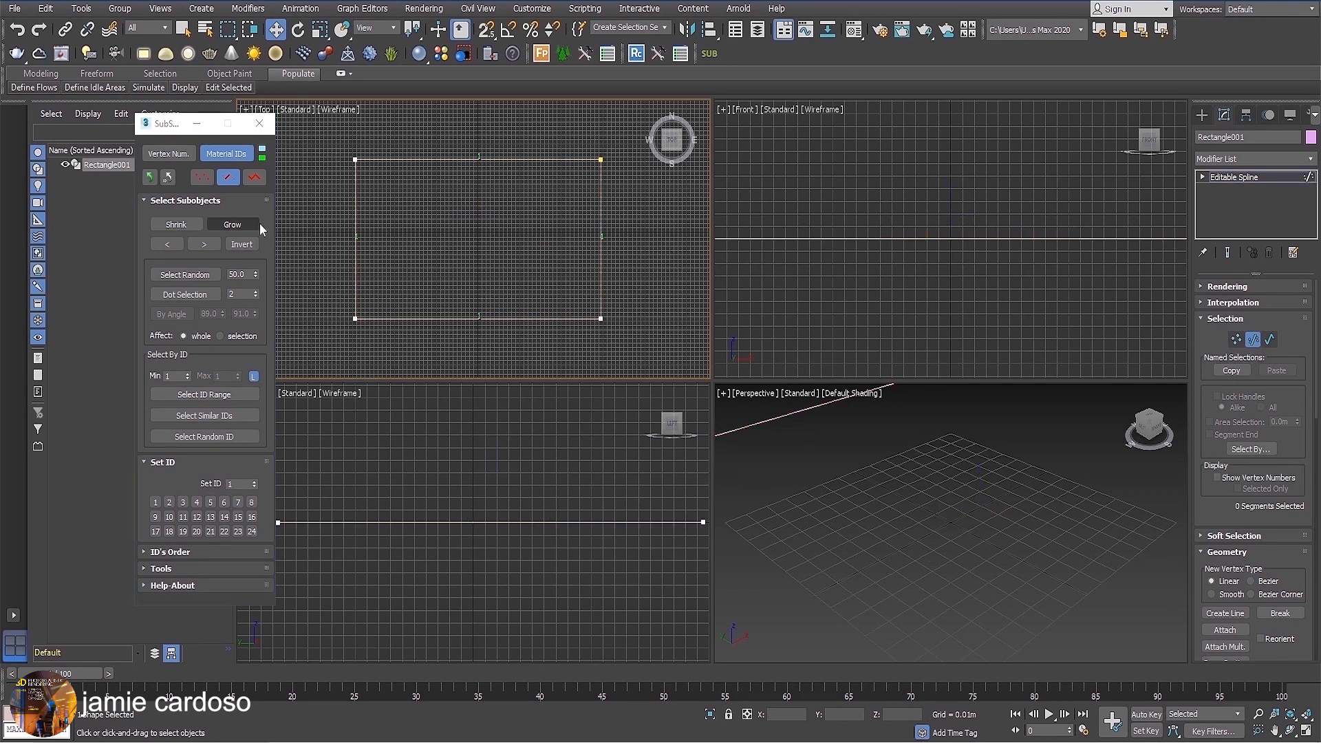
# Select the rectangle's right segment and offset the selection forward and backward along the spline's segments.
pyautogui.click(205, 246)
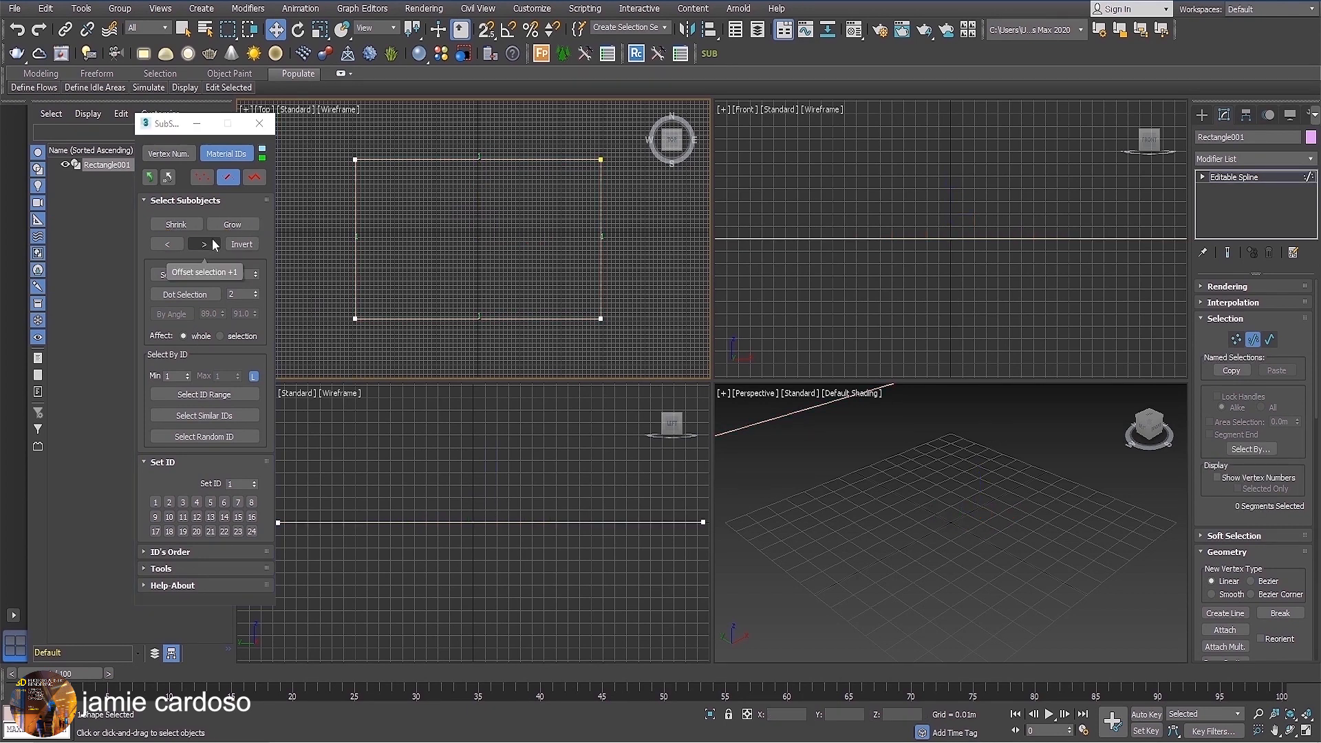
pyautogui.click(601, 199)
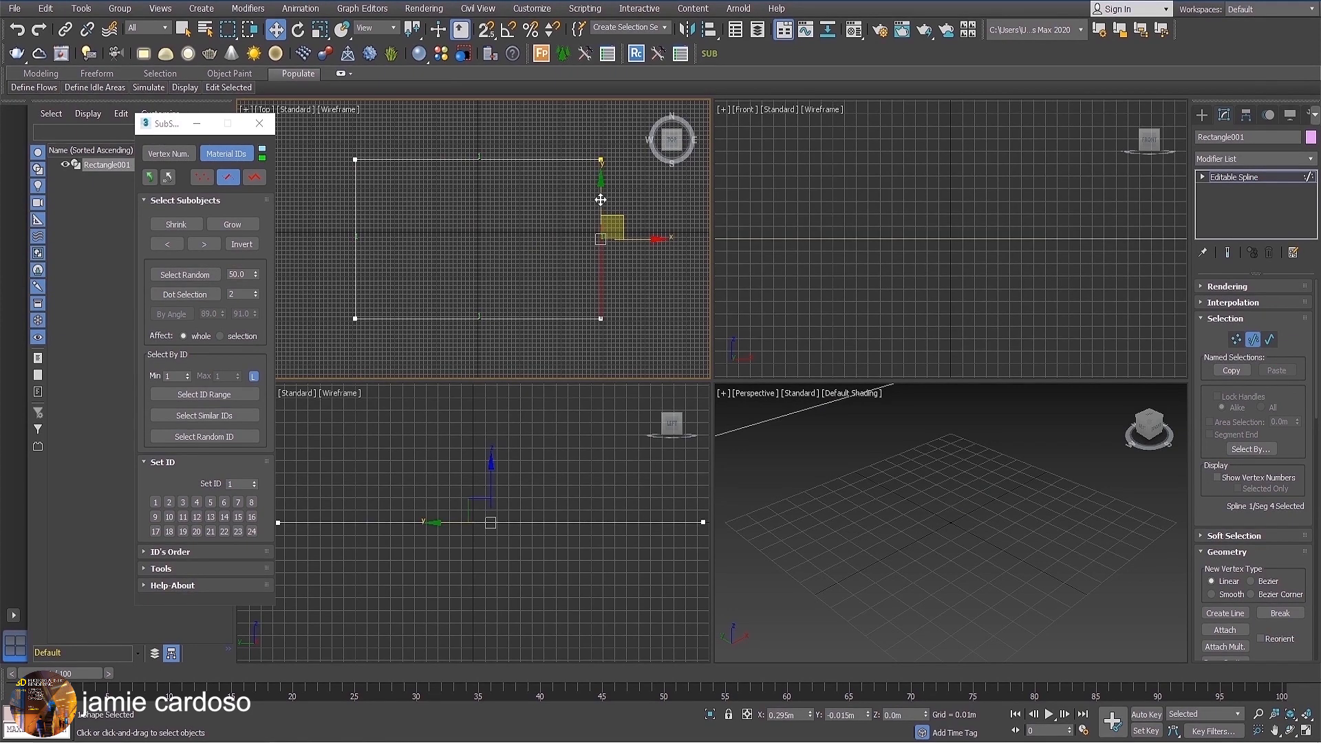
pyautogui.click(204, 245)
pyautogui.click(204, 247)
pyautogui.click(204, 247)
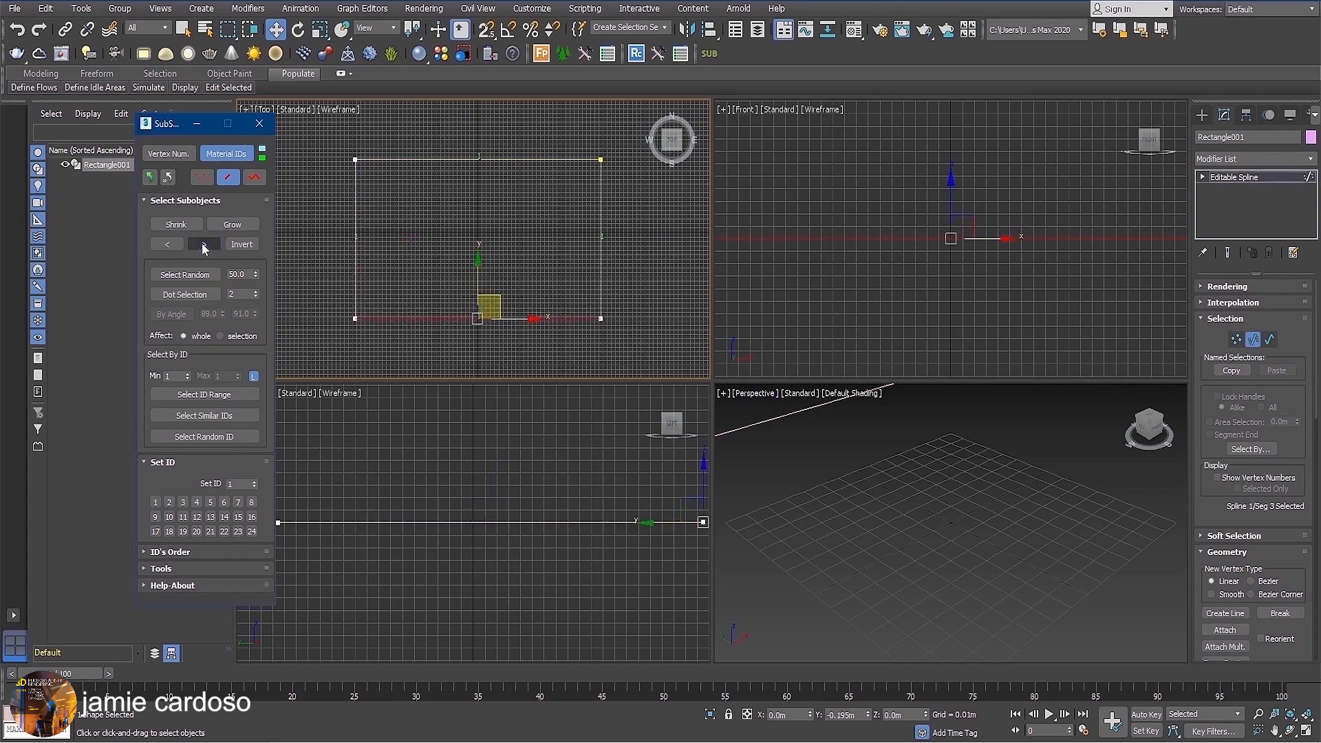
pyautogui.click(204, 248)
pyautogui.click(178, 249)
pyautogui.click(177, 249)
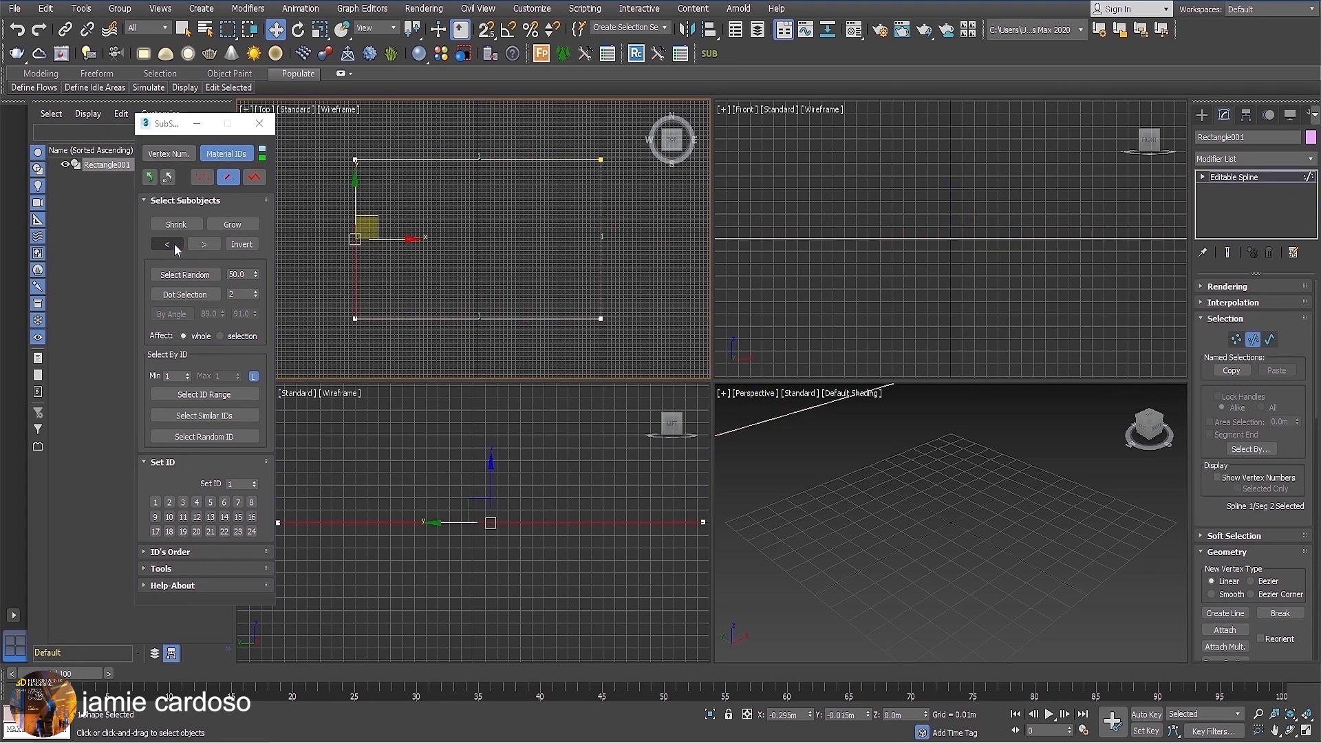
# Select random segments at 50, 100 and again 50 percent, and make a dot selection of every 2 elements.
pyautogui.click(198, 276)
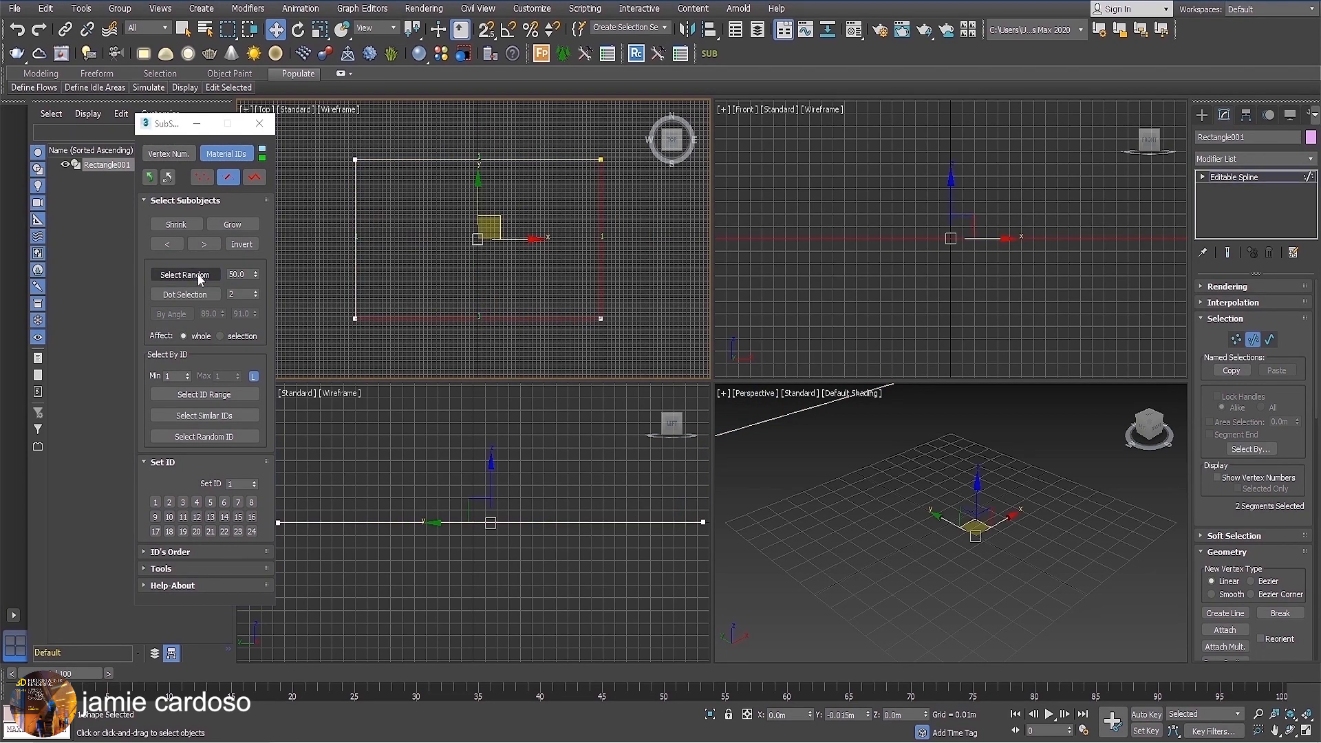
pyautogui.moveTo(257, 274); pyautogui.dragTo(306, 9)
pyautogui.click(178, 276)
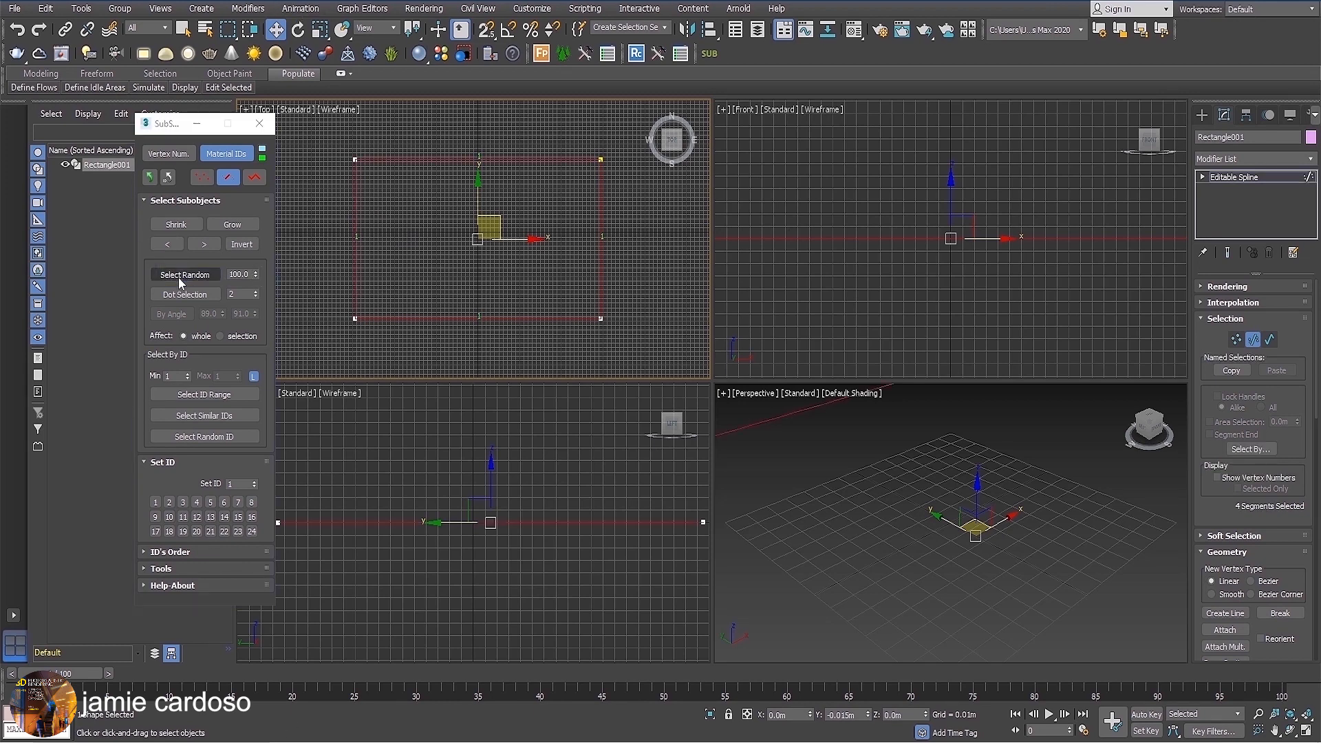
pyautogui.write('1')
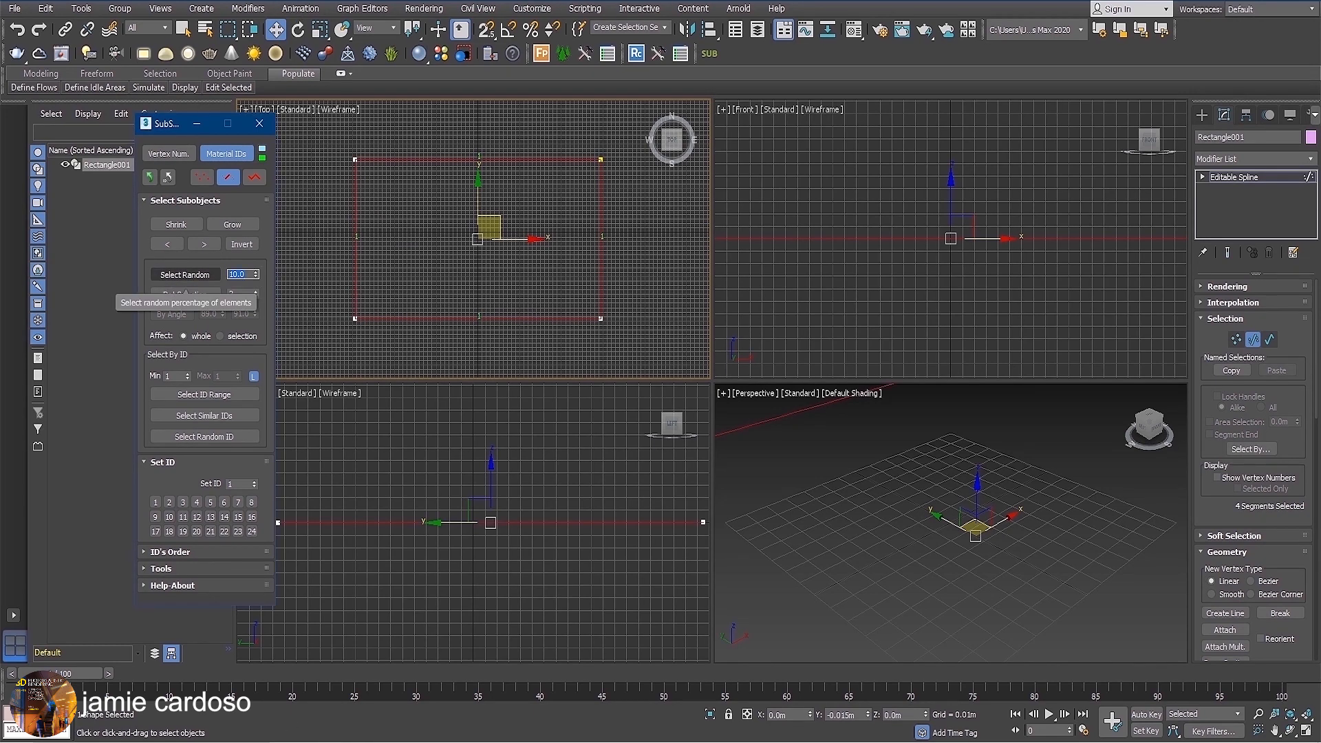
pyautogui.click(185, 275)
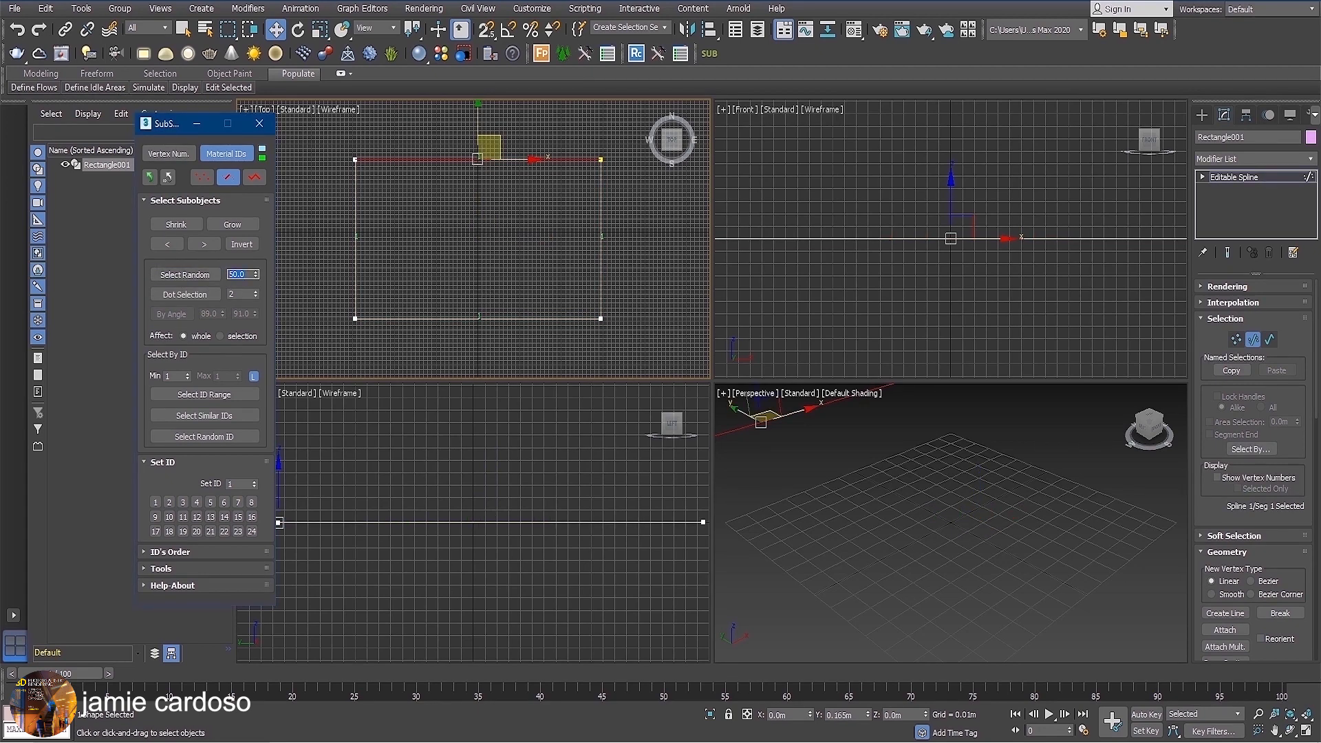
pyautogui.click(174, 299)
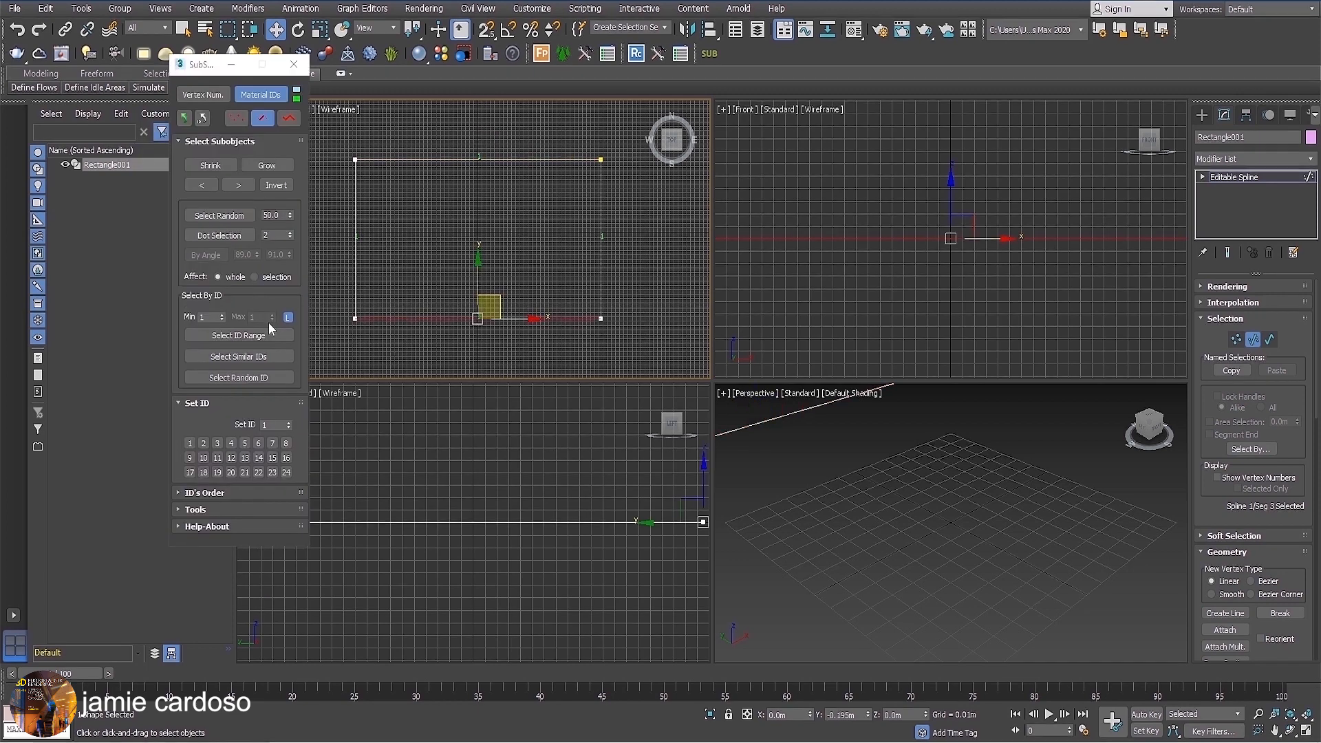
# Assign material ID 2 to the rectangle's bottom segment.
pyautogui.doubleClick(270, 424)
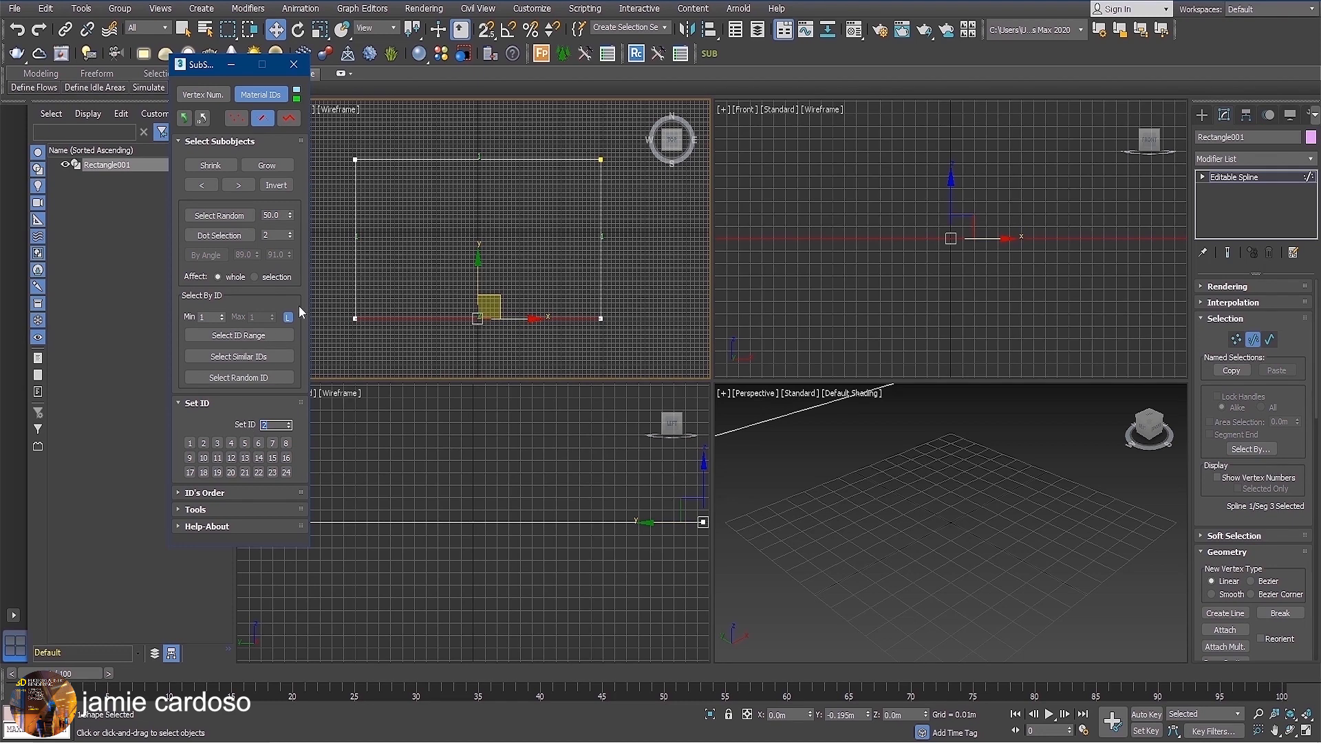
pyautogui.scroll(3, 481, 325)
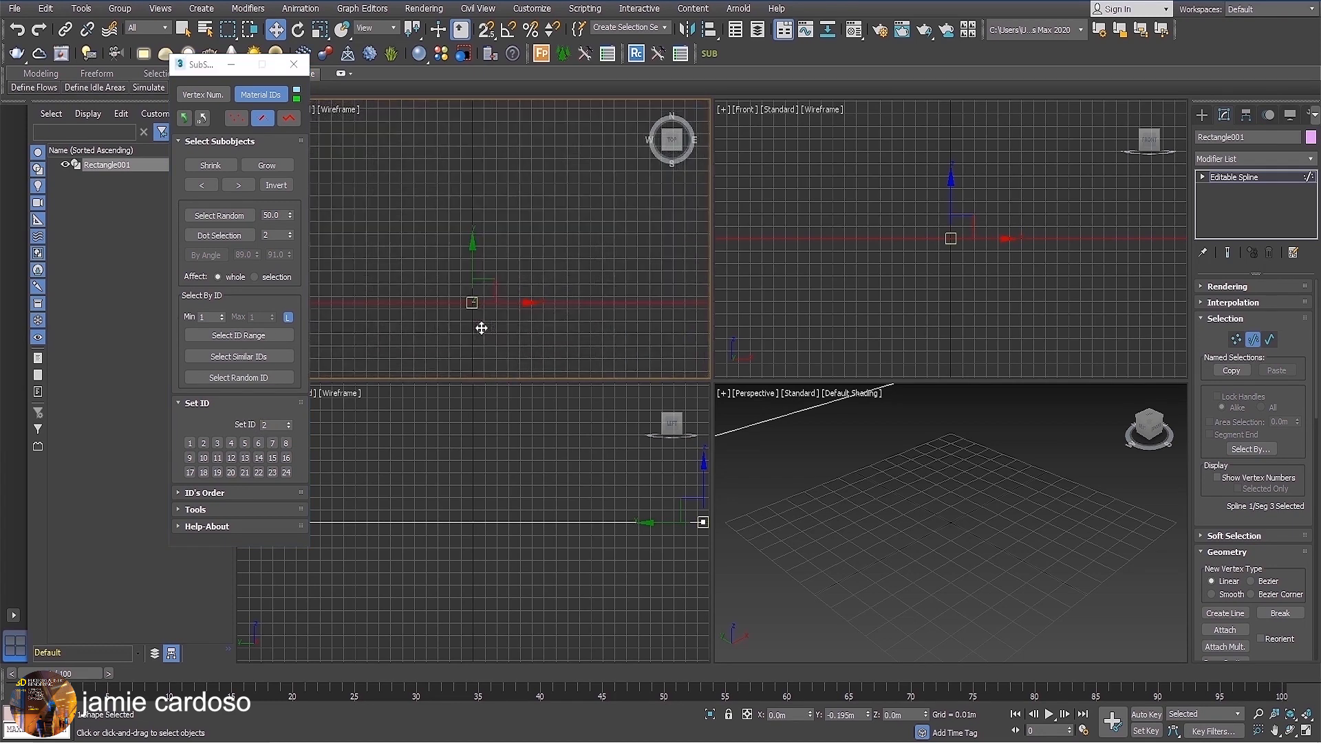
pyautogui.scroll(-1, 486, 311)
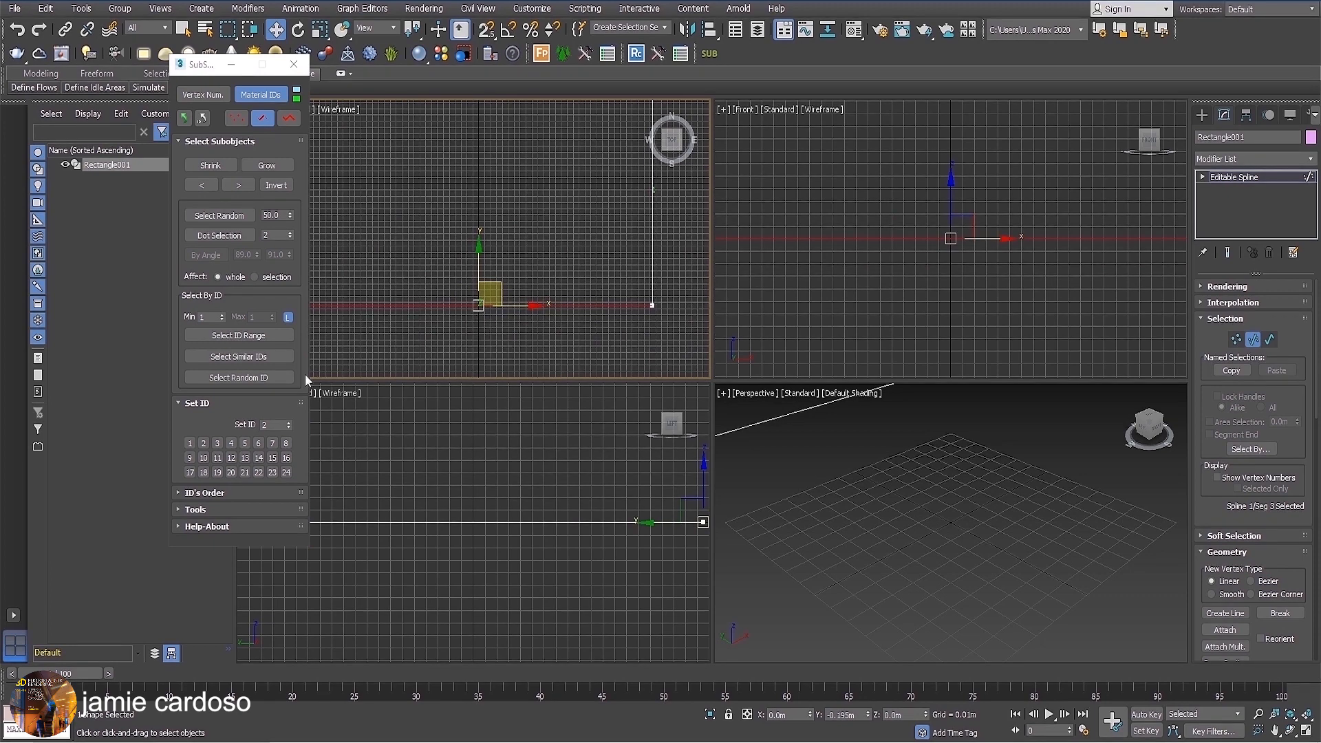
pyautogui.click(204, 444)
pyautogui.press('z')
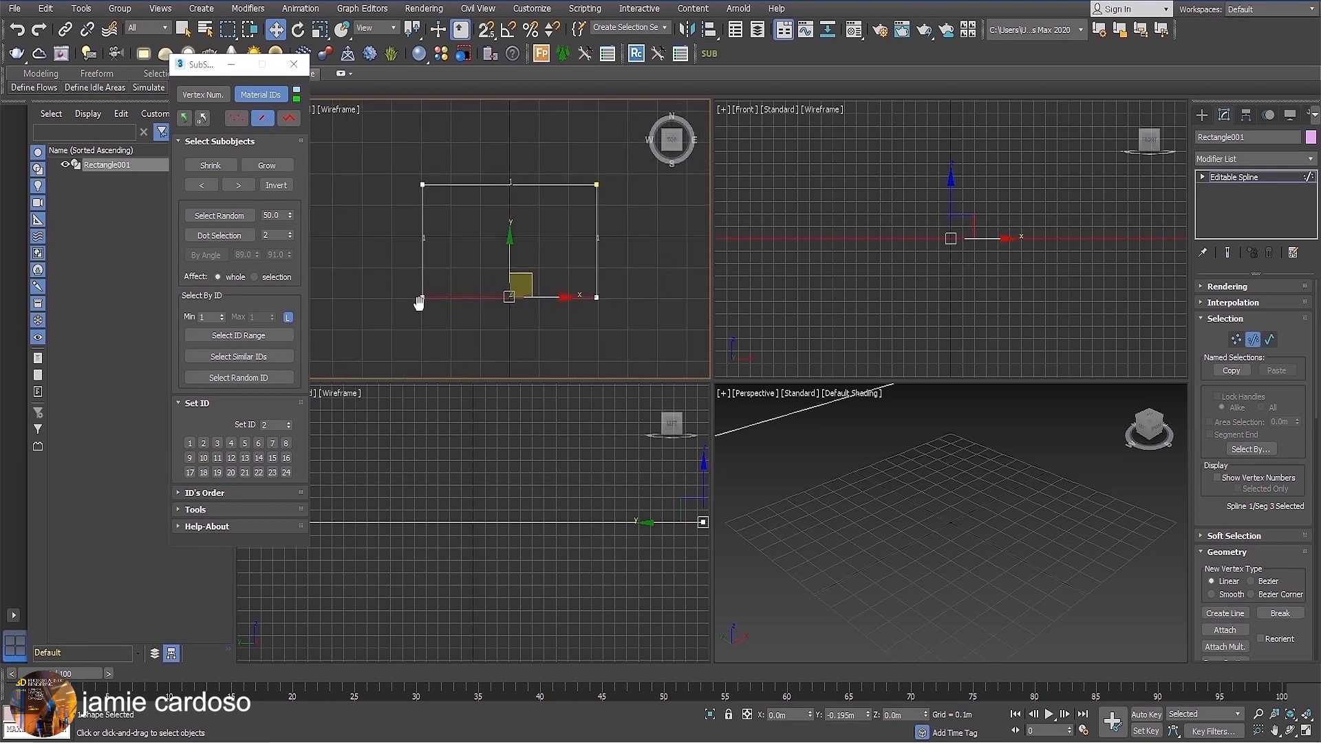
# Assign material ID 3 to the rectangle's left segment and material ID 4 to its top segment.
pyautogui.moveTo(418, 303); pyautogui.dragTo(396, 306, button='middle')
pyautogui.click(398, 250)
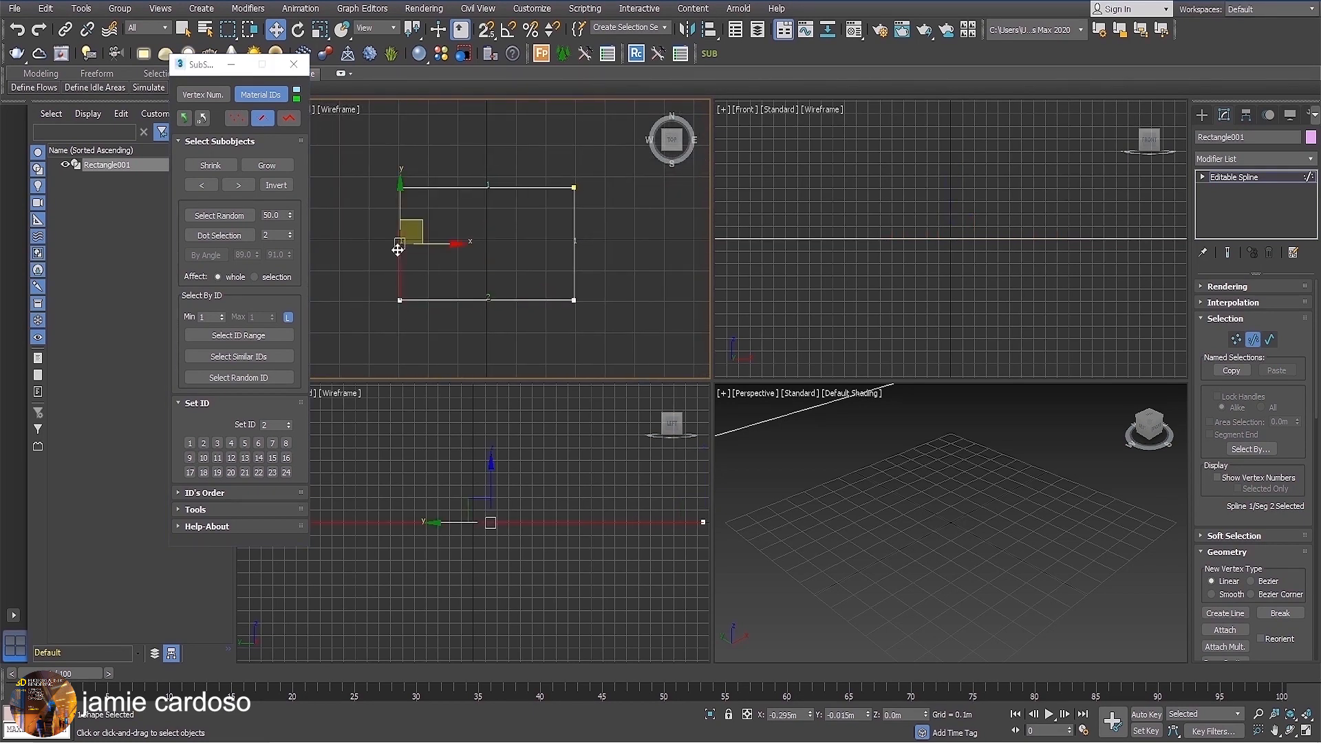
pyautogui.click(221, 443)
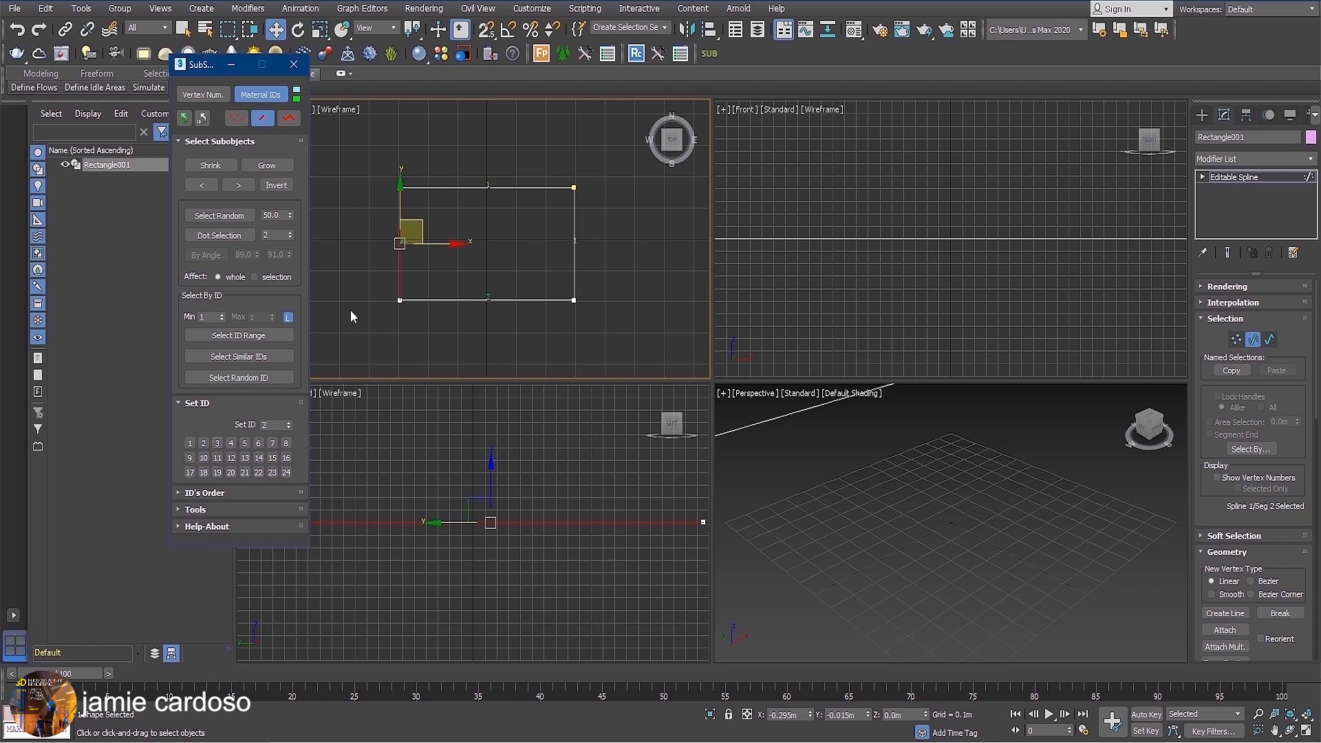
pyautogui.scroll(5, 392, 248)
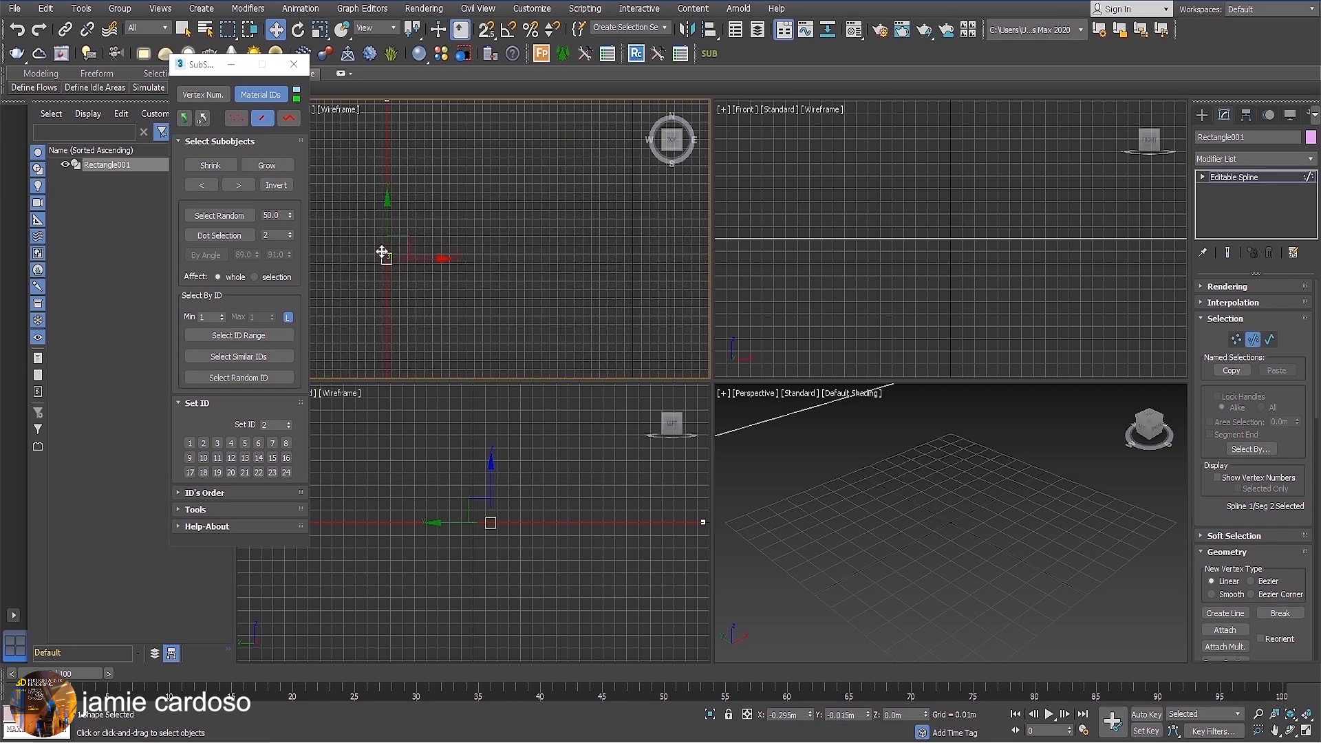
pyautogui.scroll(-5, 382, 253)
pyautogui.click(501, 199)
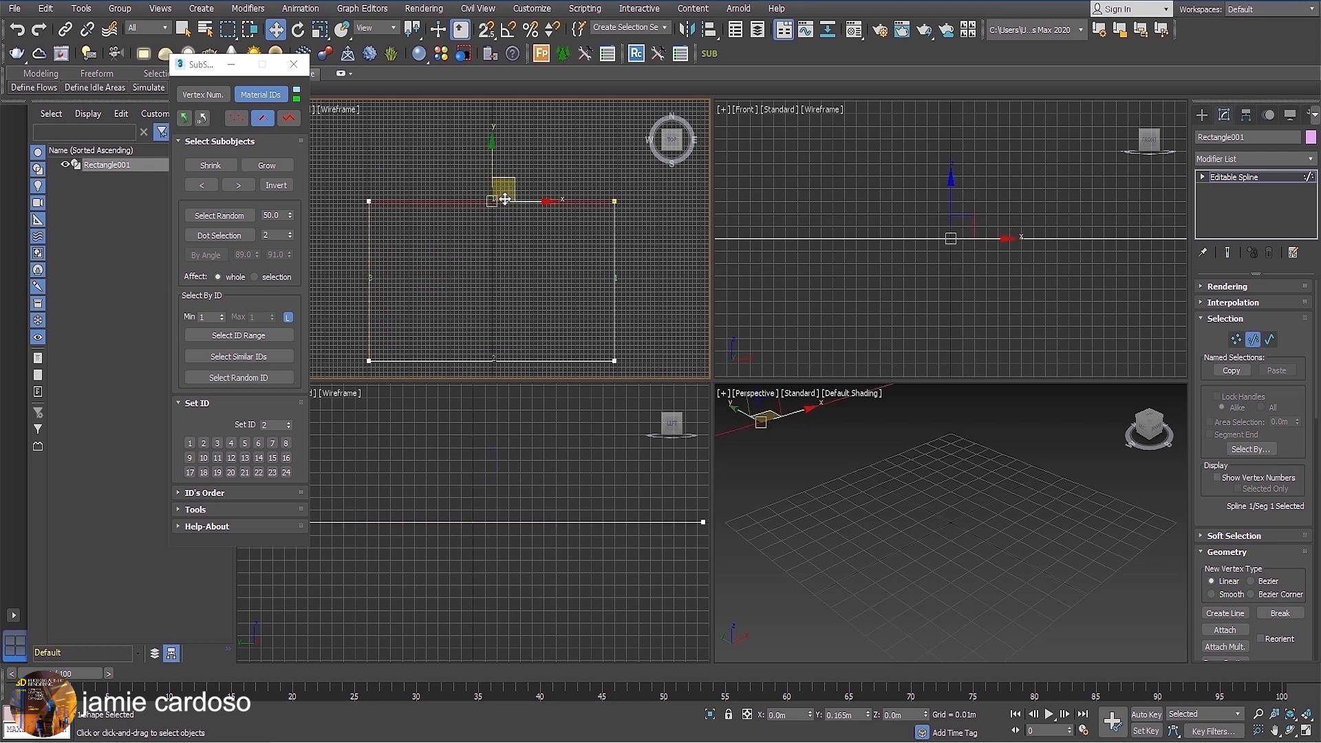
pyautogui.click(230, 444)
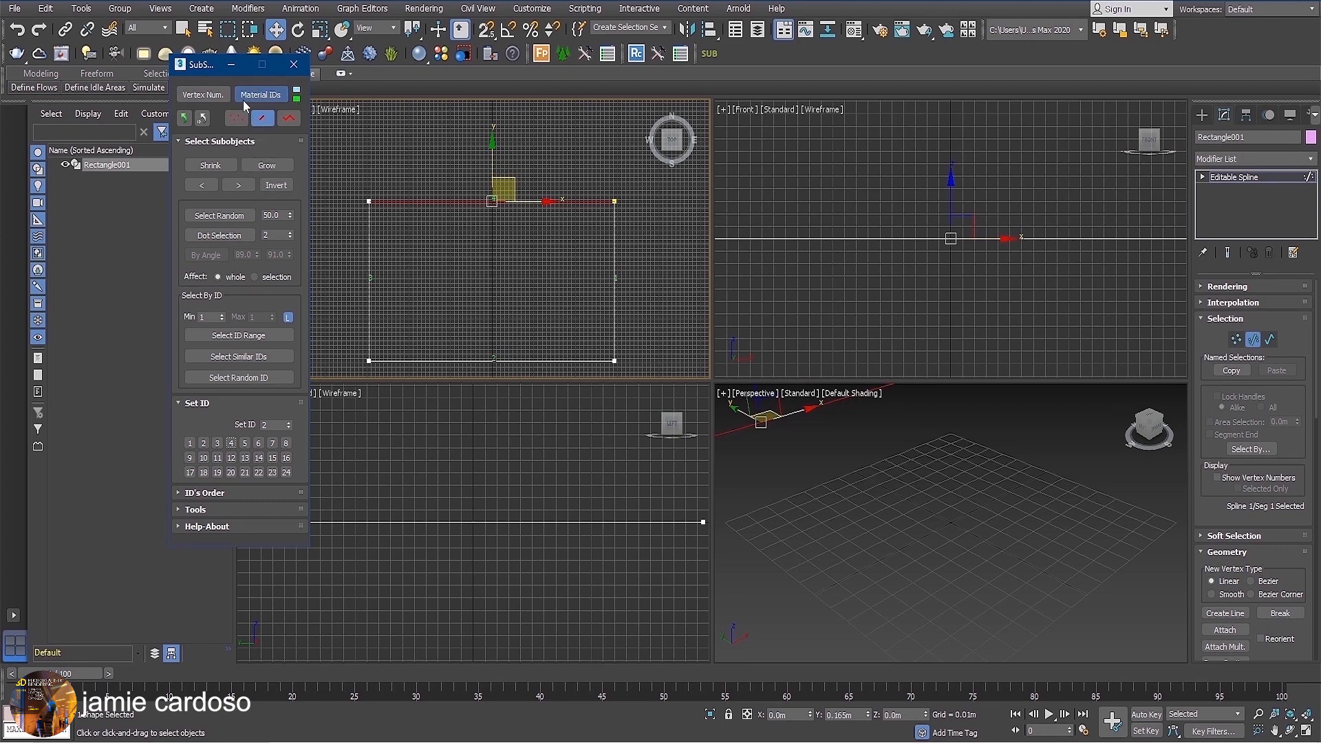
# Pick the rectangle's right segment, and use Select ID Range to select the segments with IDs 2, 3 and 4 in turn.
pyautogui.click(614, 292)
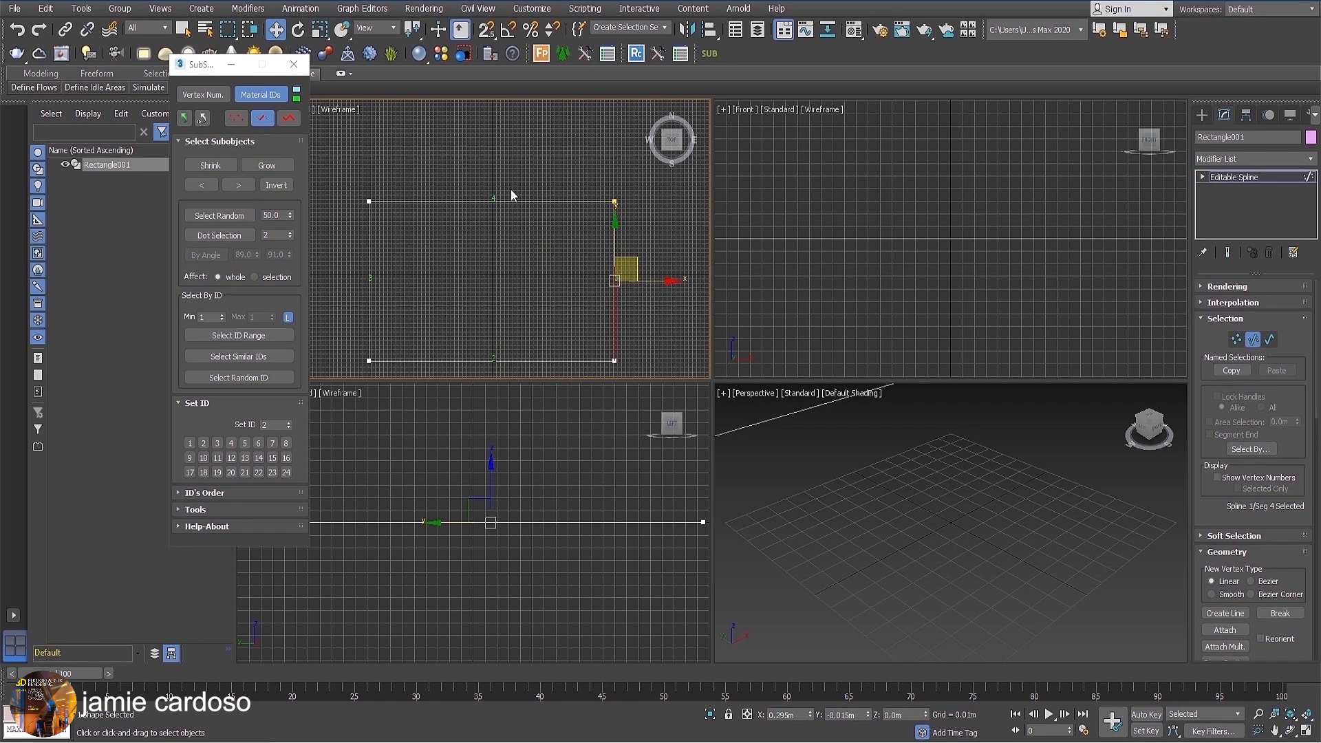
pyautogui.moveTo(430, 266); pyautogui.dragTo(427, 235, button='middle')
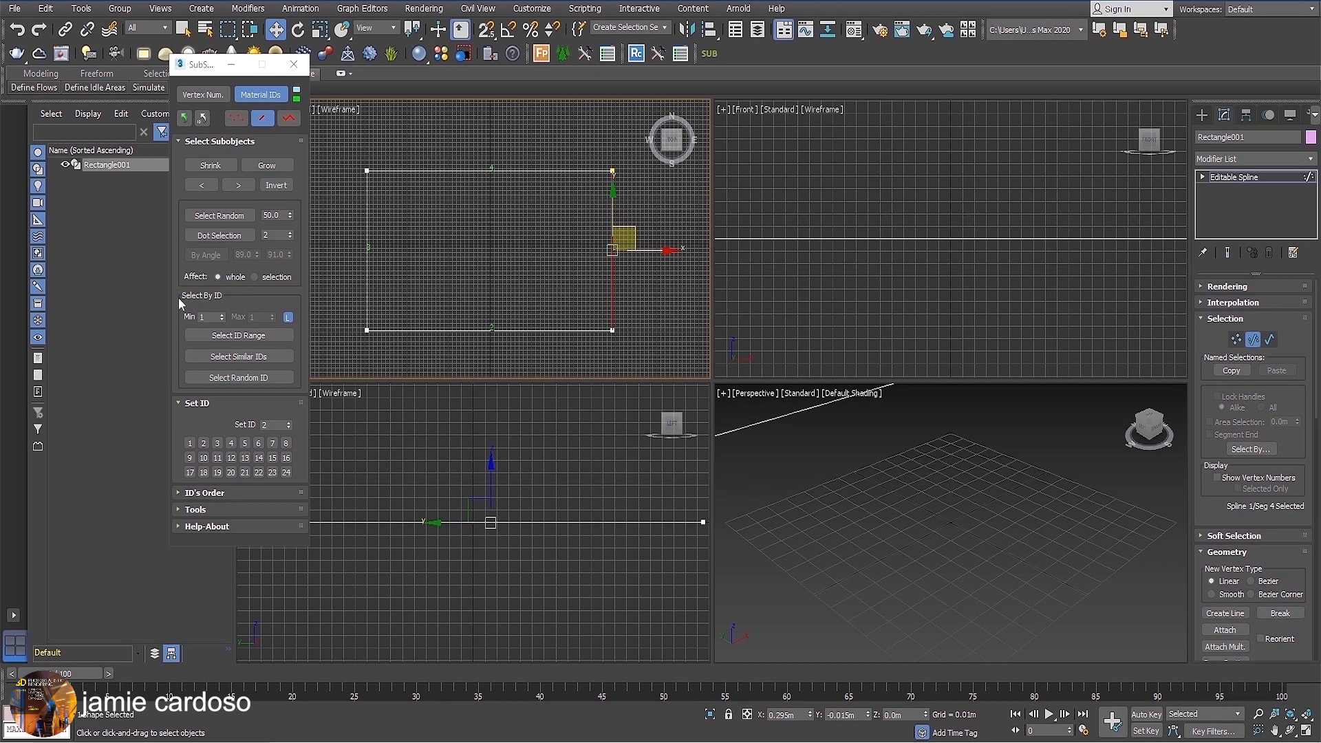
pyautogui.click(231, 333)
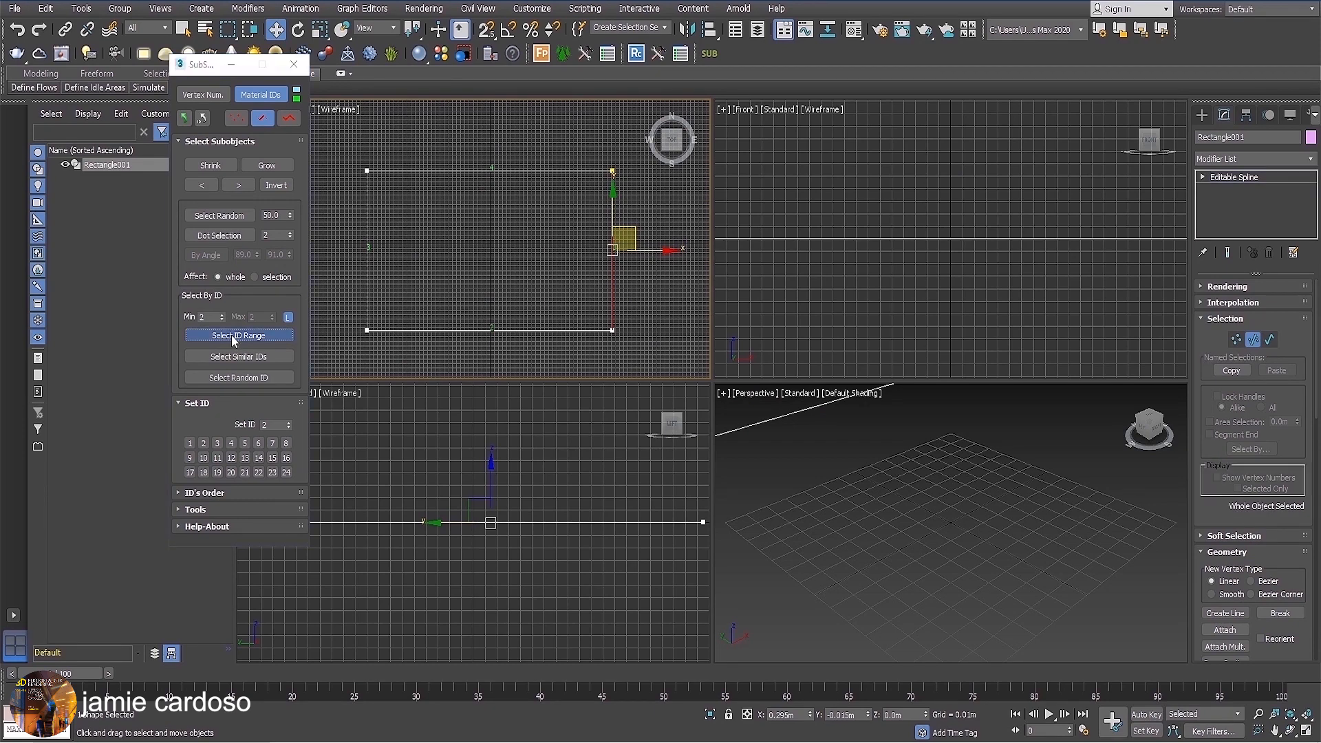
pyautogui.click(221, 314)
pyautogui.click(225, 332)
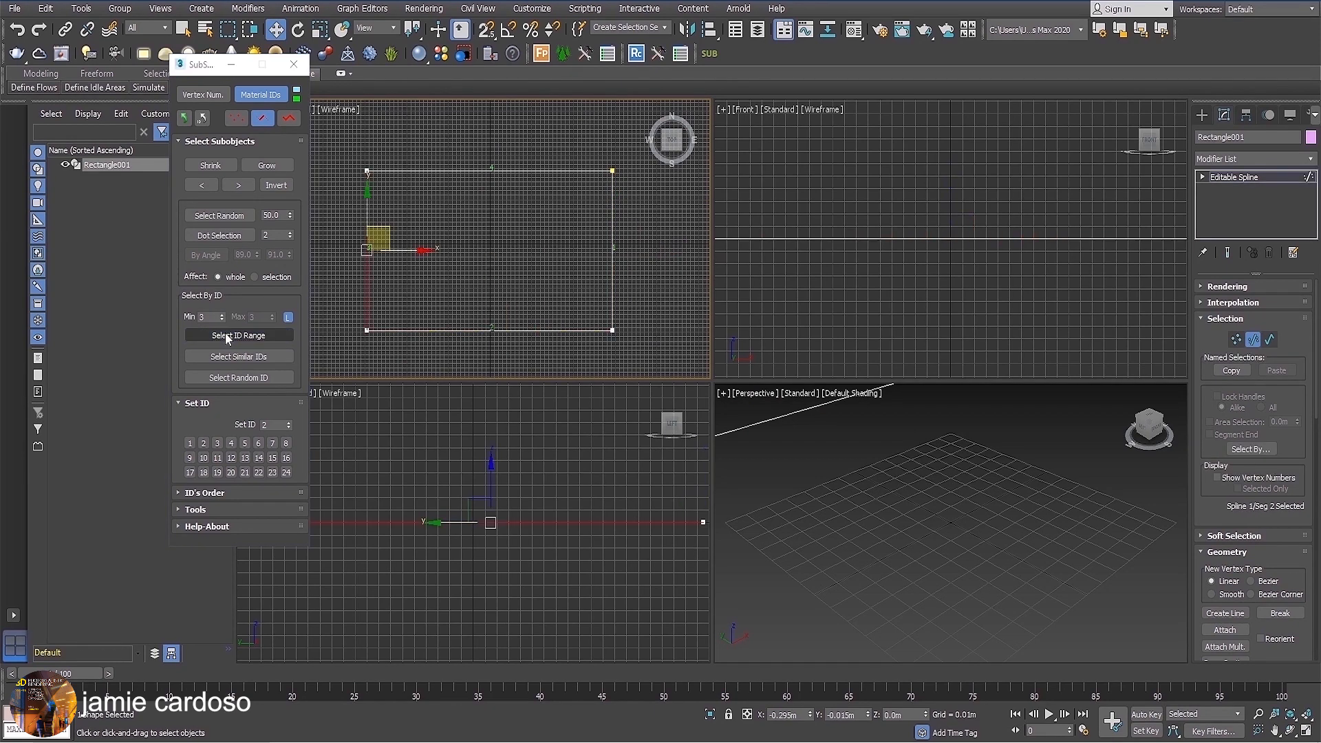
pyautogui.click(221, 314)
pyautogui.click(221, 335)
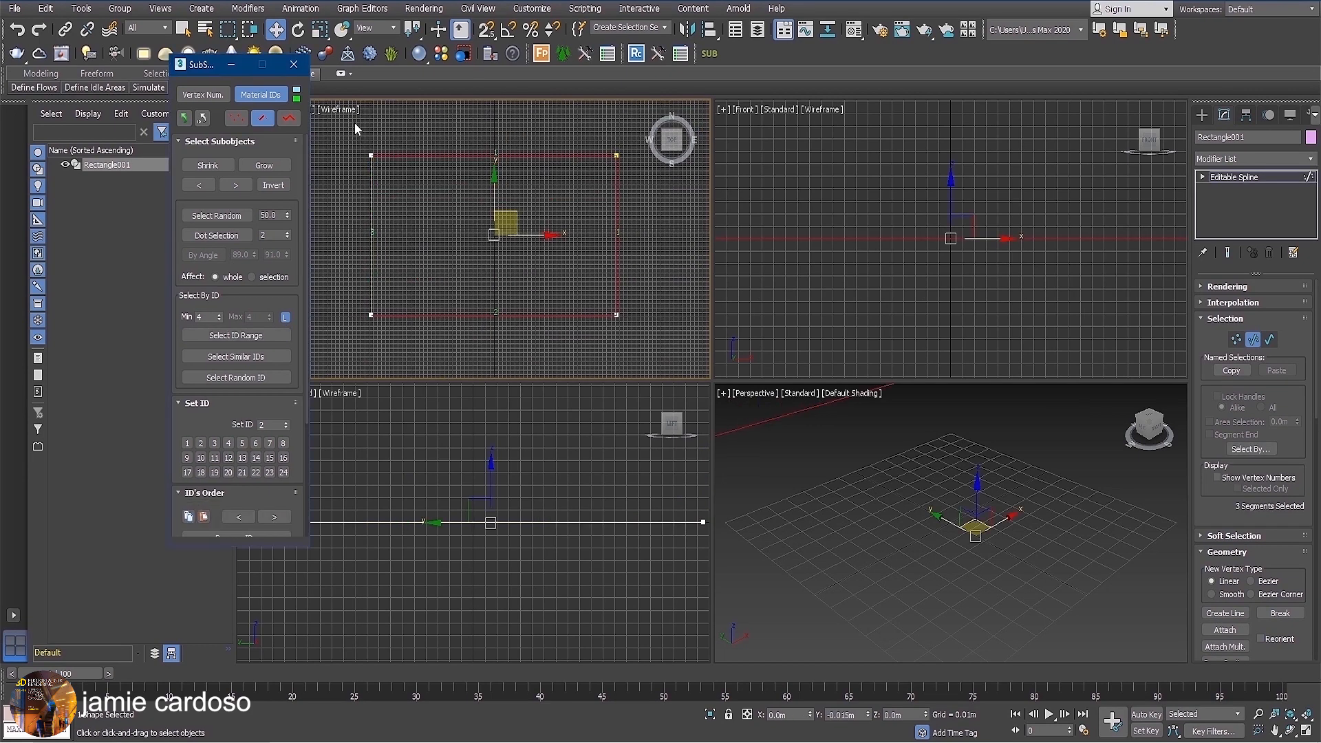
# Select all four segments of the rectangle in the Top viewport.
pyautogui.moveTo(359, 146); pyautogui.dragTo(487, 243)
pyautogui.moveTo(652, 365); pyautogui.dragTo(651, 363)
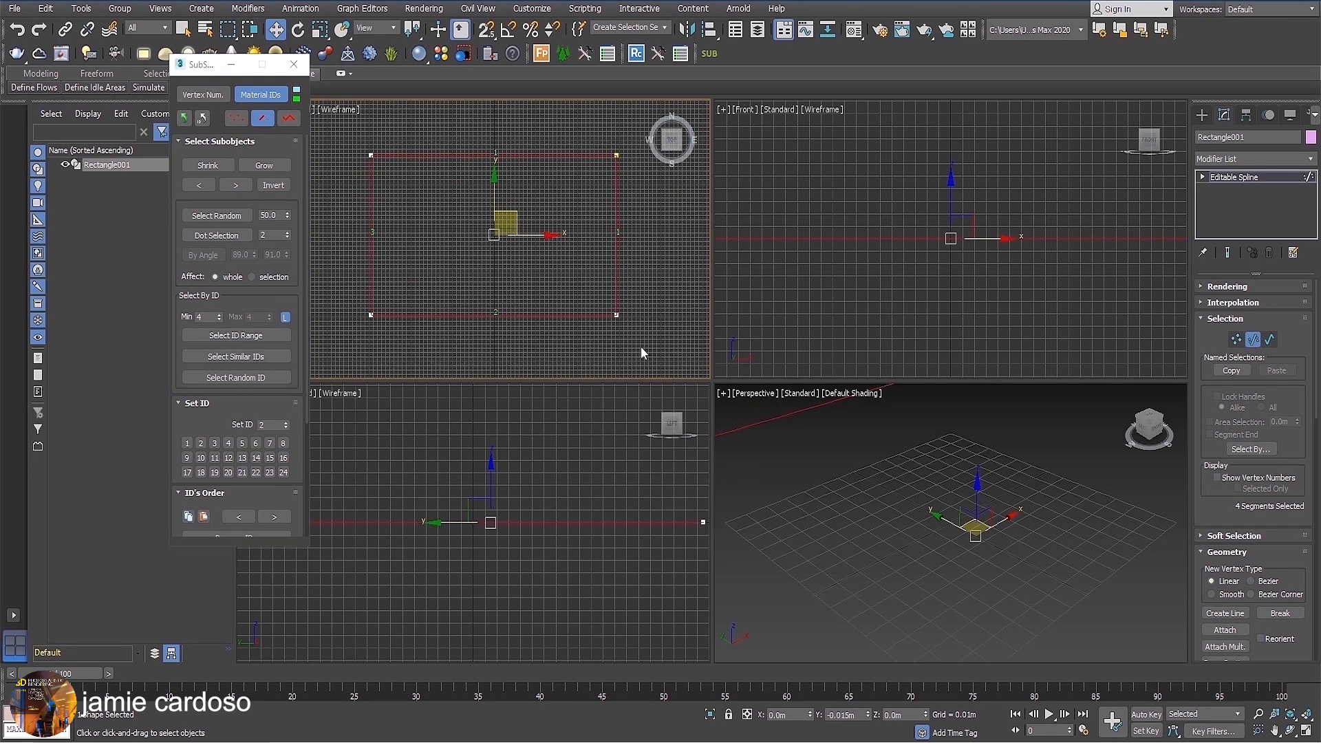
pyautogui.scroll(-5, 516, 204)
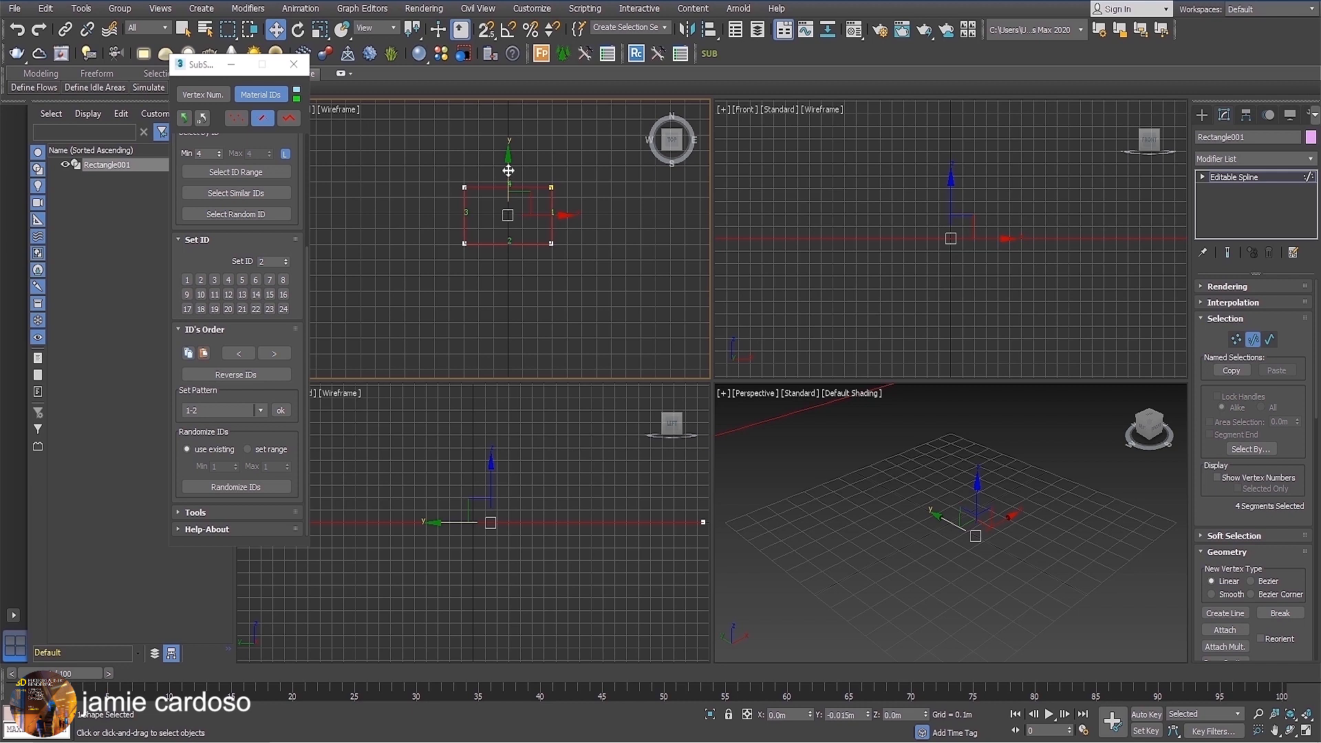
# Duplicate the rectangle's segments below the original, then copy the ID order from the original's right segment onto the duplicate's top segment.
pyautogui.keyDown('shift'); pyautogui.moveTo(508, 170); pyautogui.dragTo(516, 268); pyautogui.keyUp('shift')
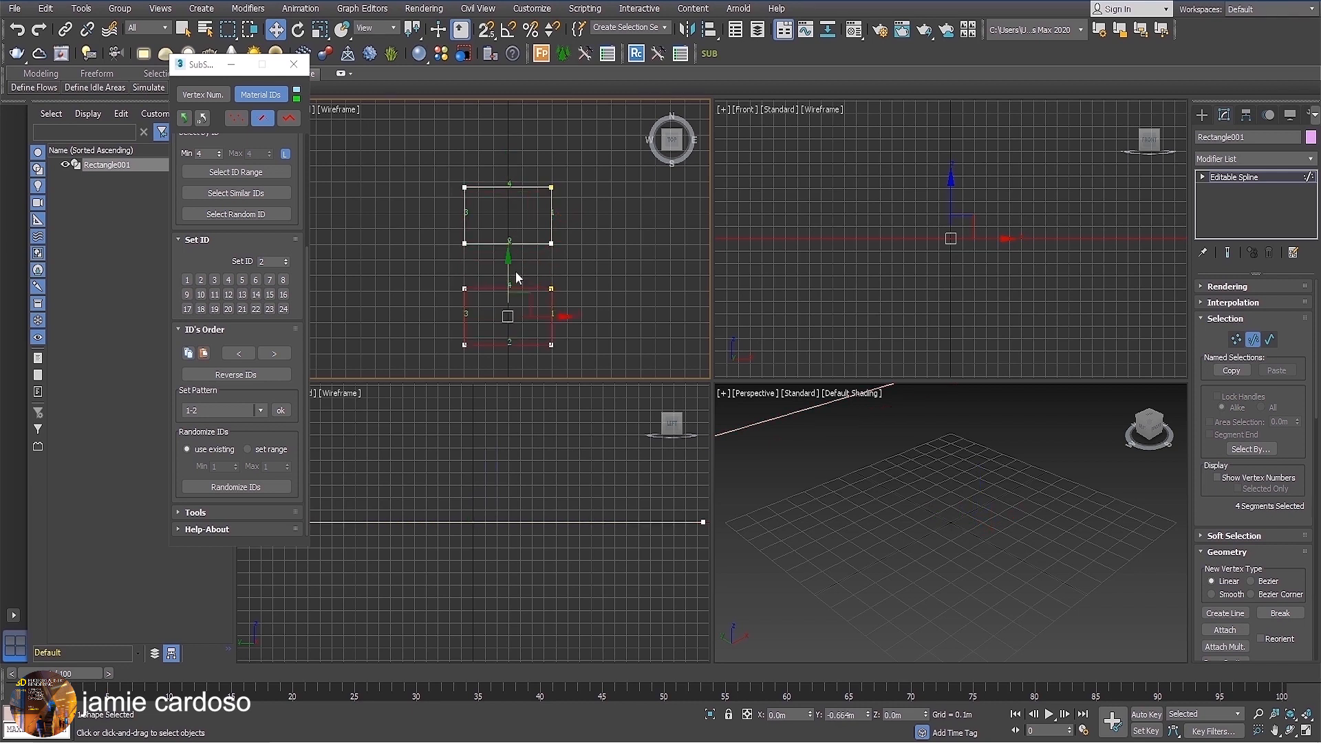
pyautogui.click(551, 214)
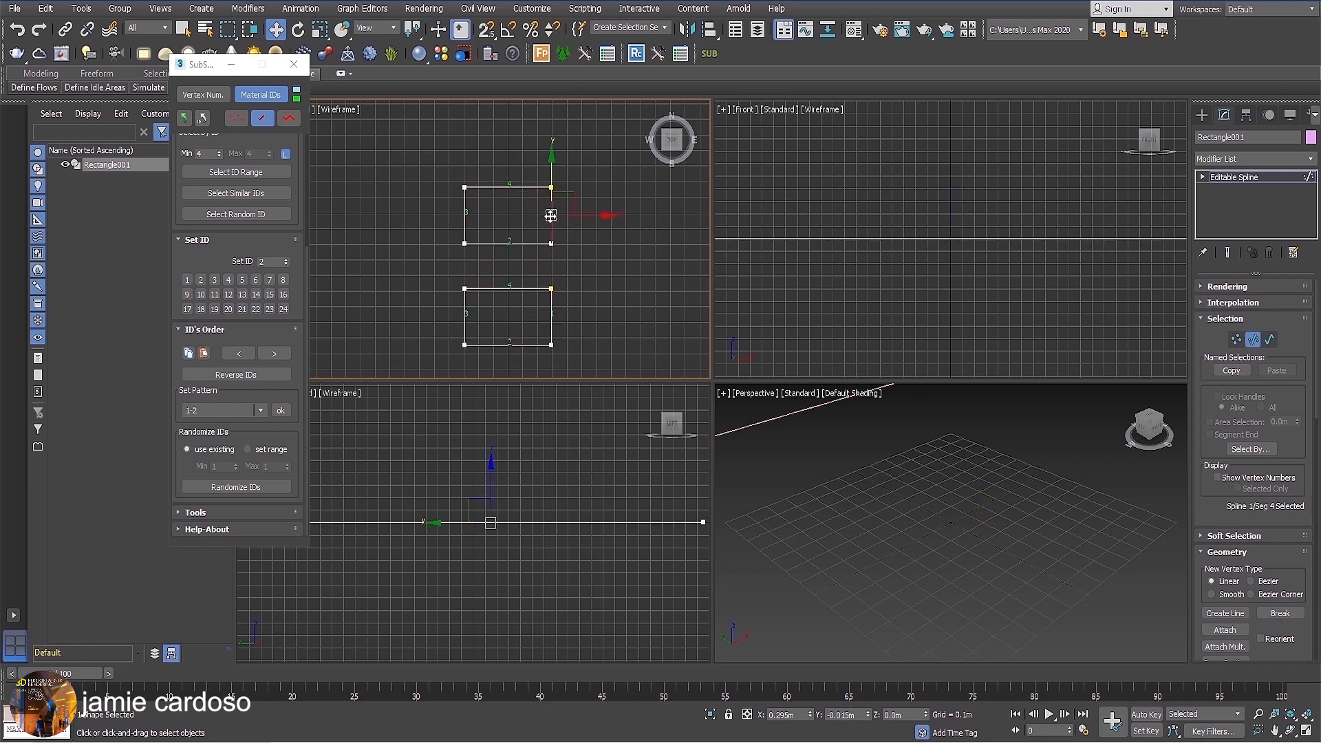
pyautogui.click(188, 355)
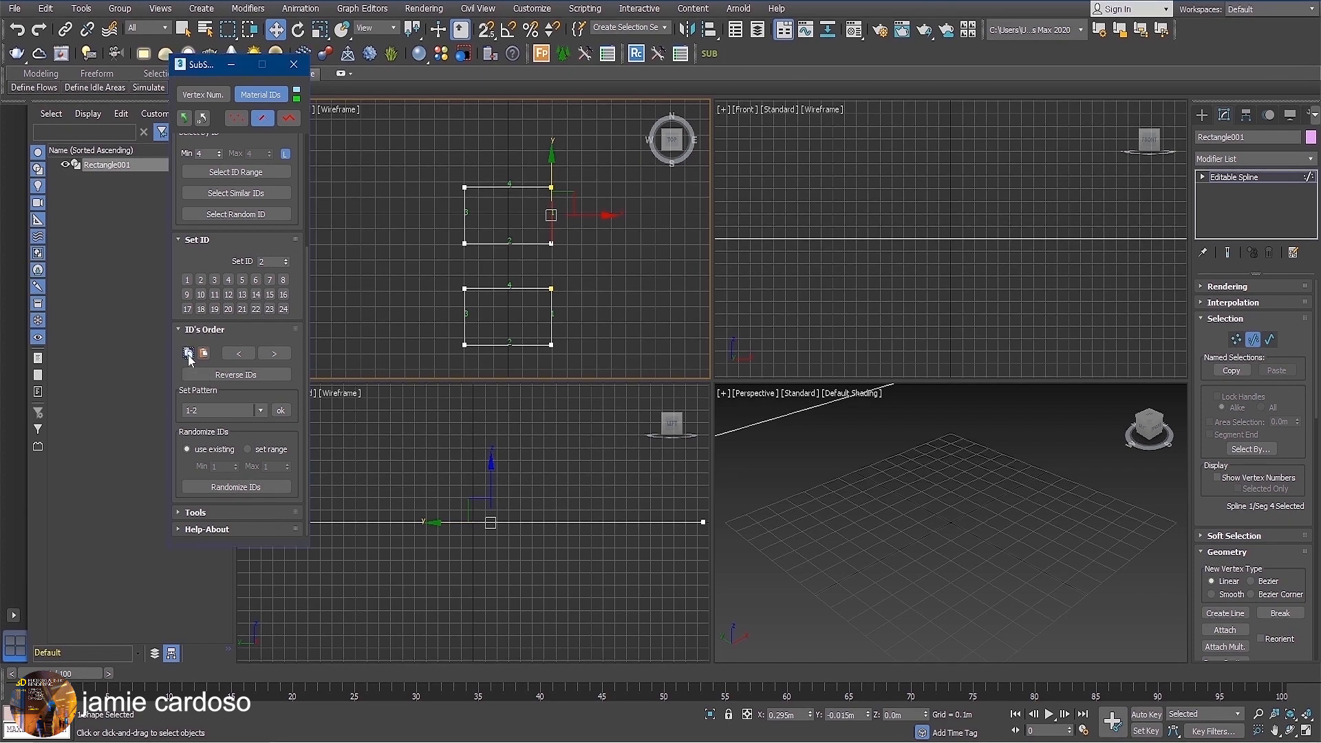
pyautogui.click(514, 286)
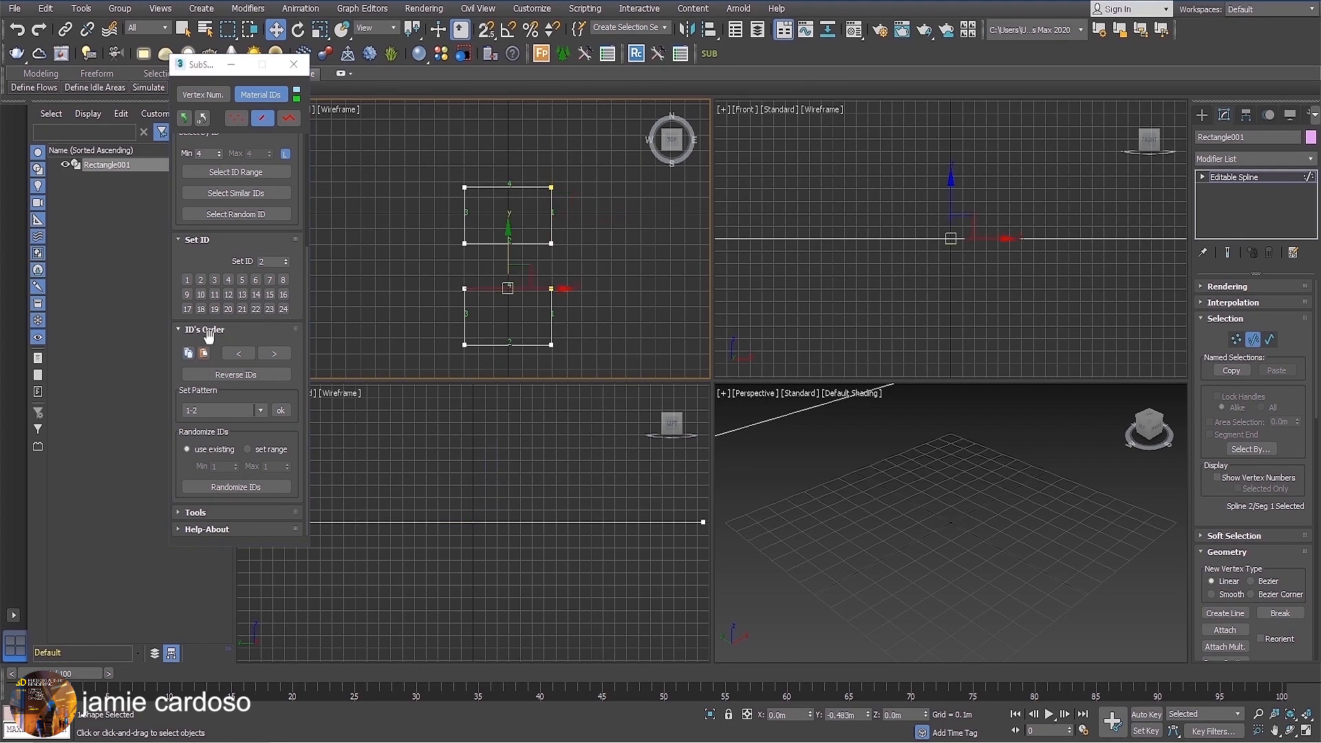
pyautogui.click(203, 355)
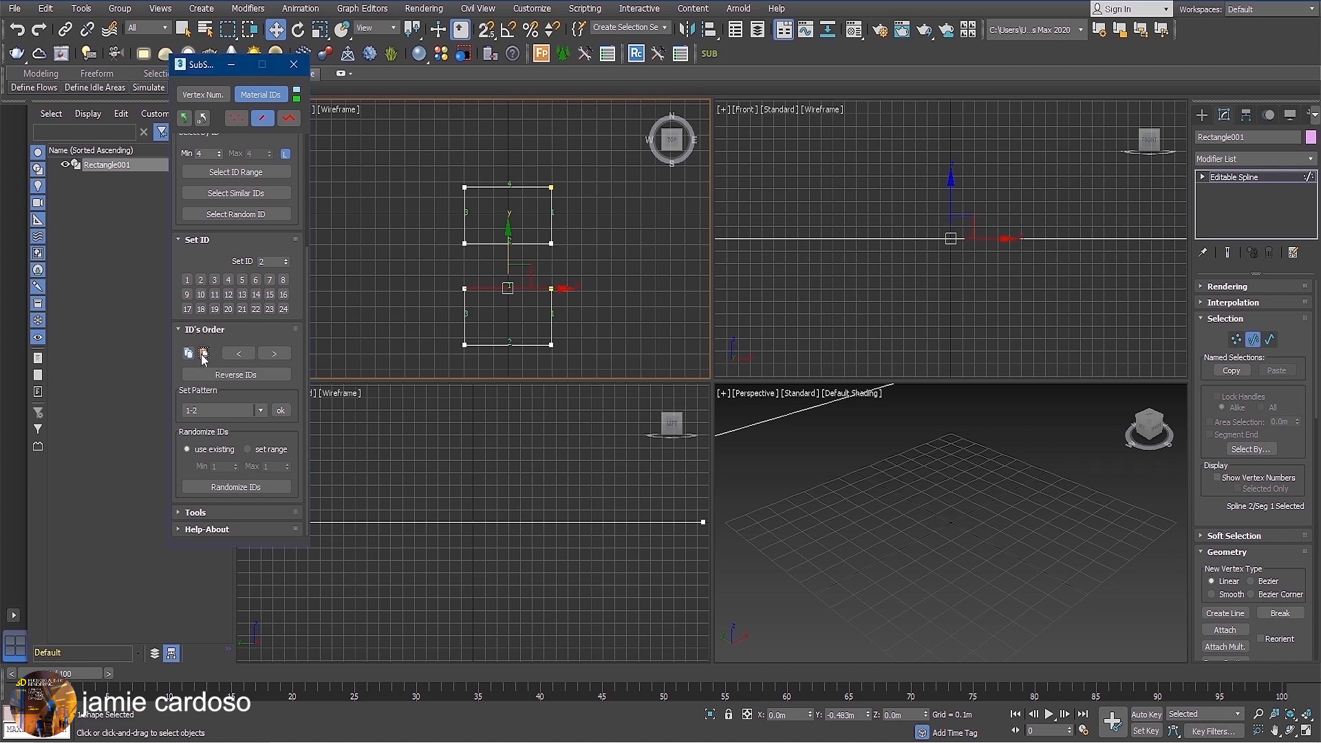
pyautogui.moveTo(545, 300); pyautogui.dragTo(530, 293, button='middle')
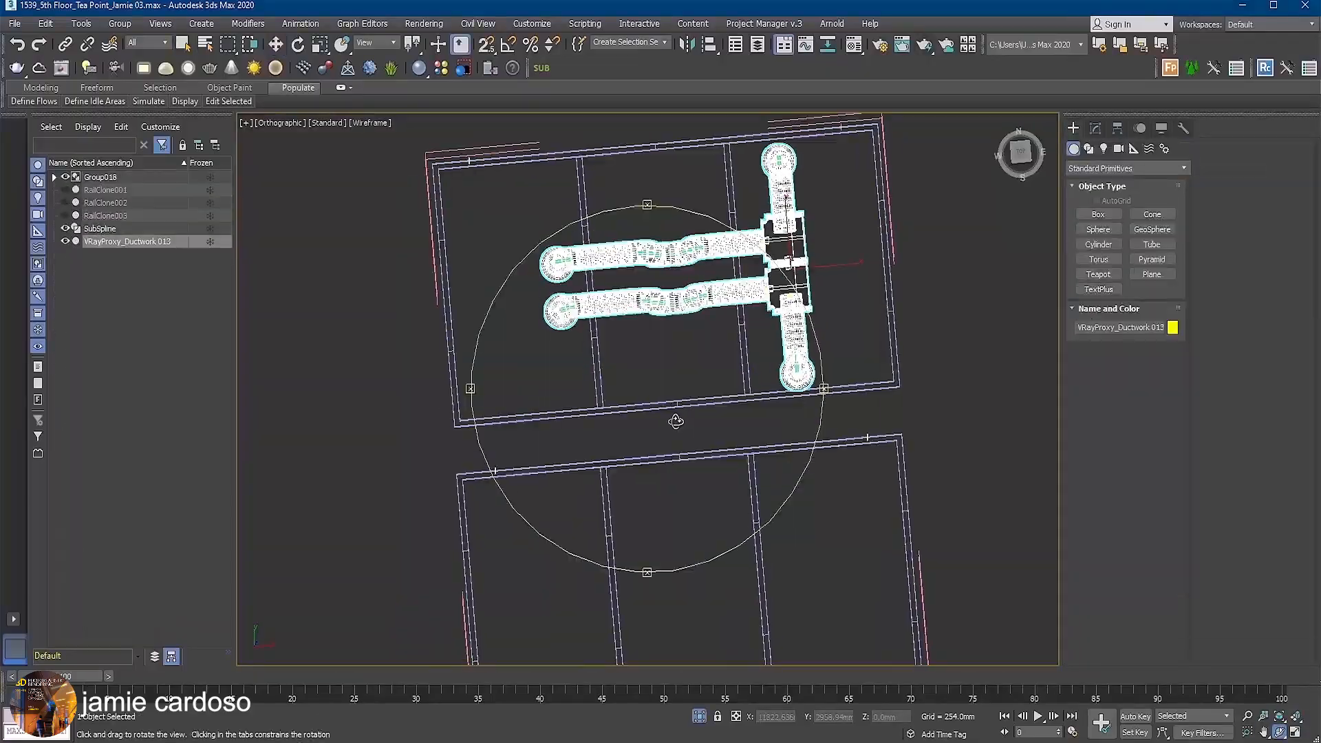
# Hide the VRayProxy_Ductwork 013 object in the tea point scene.
pyautogui.moveTo(679, 422); pyautogui.dragTo(695, 351)
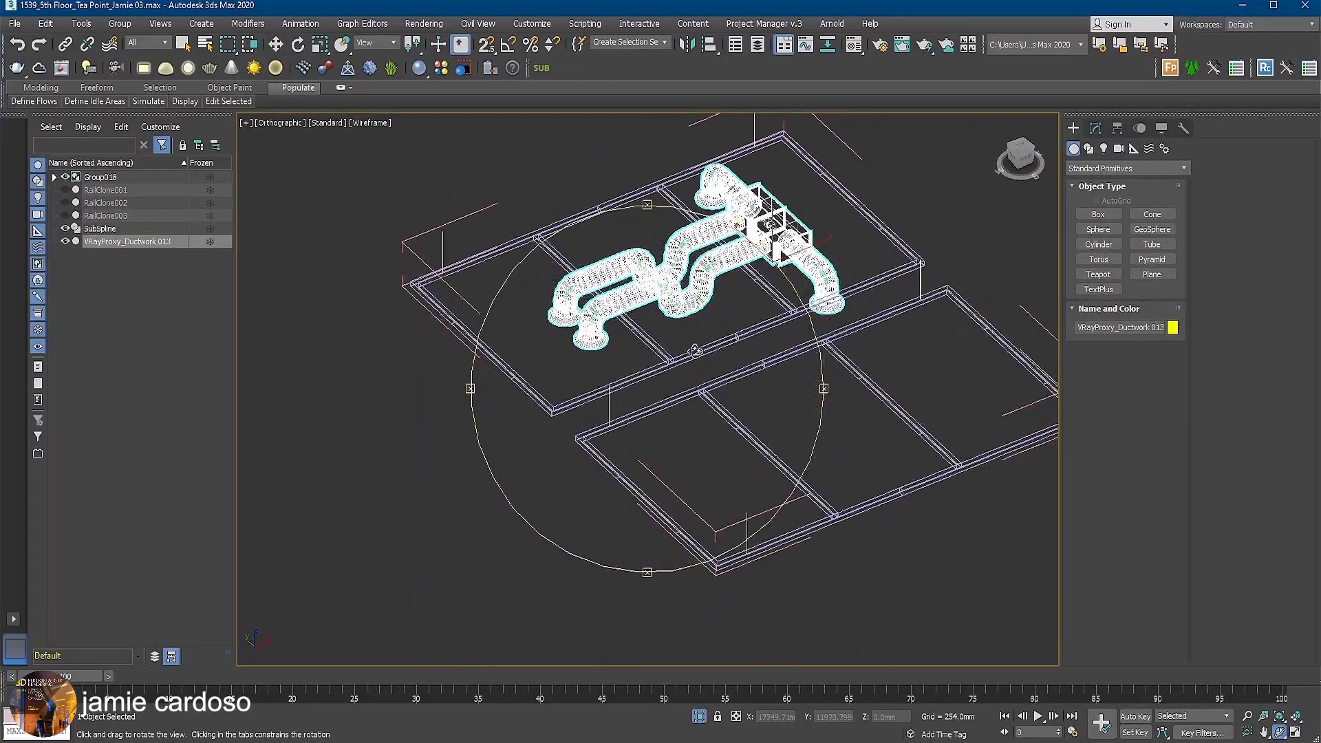
pyautogui.scroll(5, 693, 303)
pyautogui.scroll(-3, 693, 303)
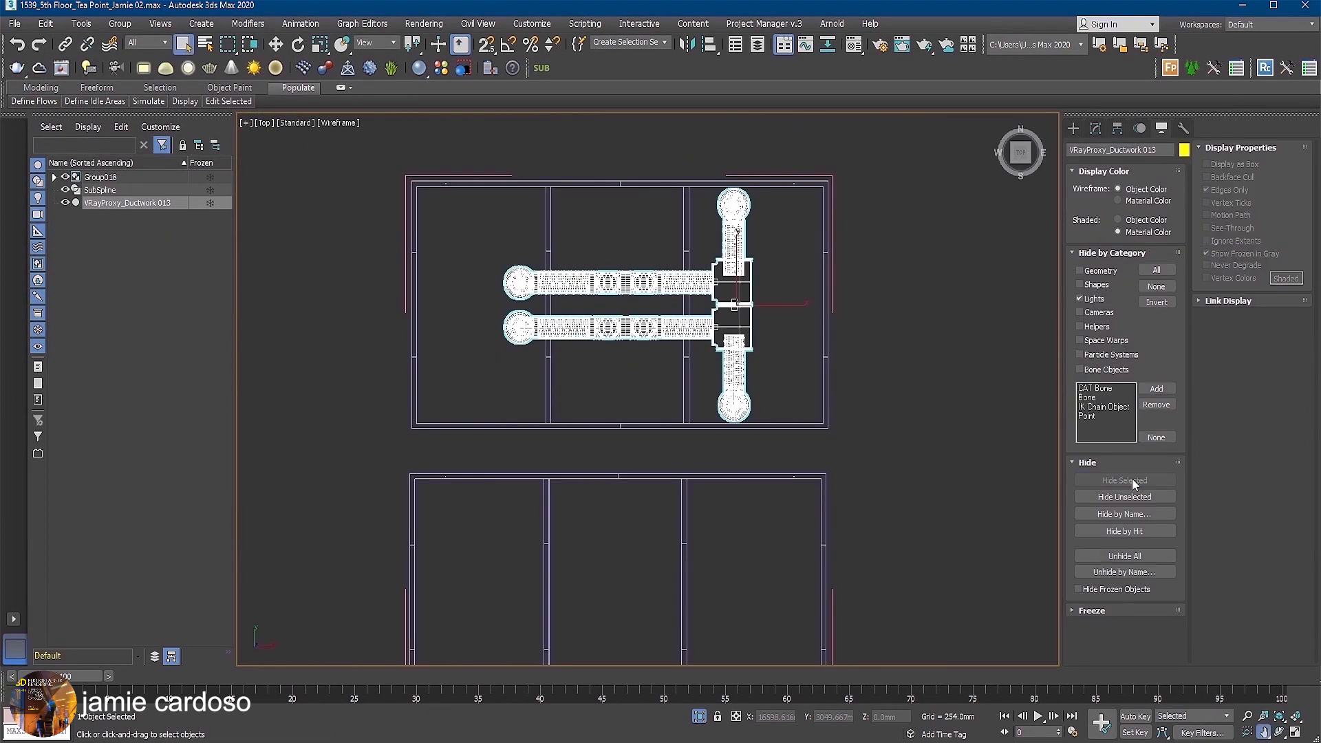
pyautogui.click(1128, 480)
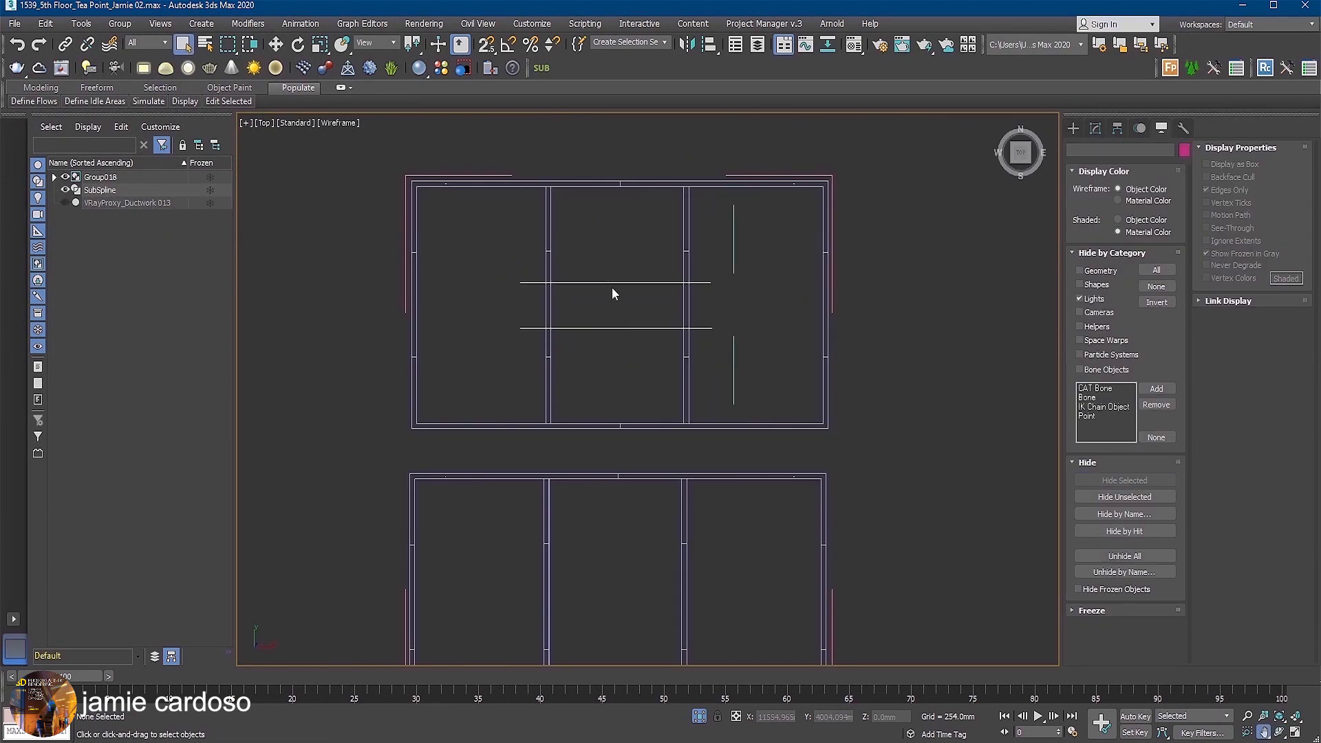
# Open SubSpline in Material IDs mode, select the SubSpline shape in the upper frame and enter segment level.
pyautogui.click(541, 68)
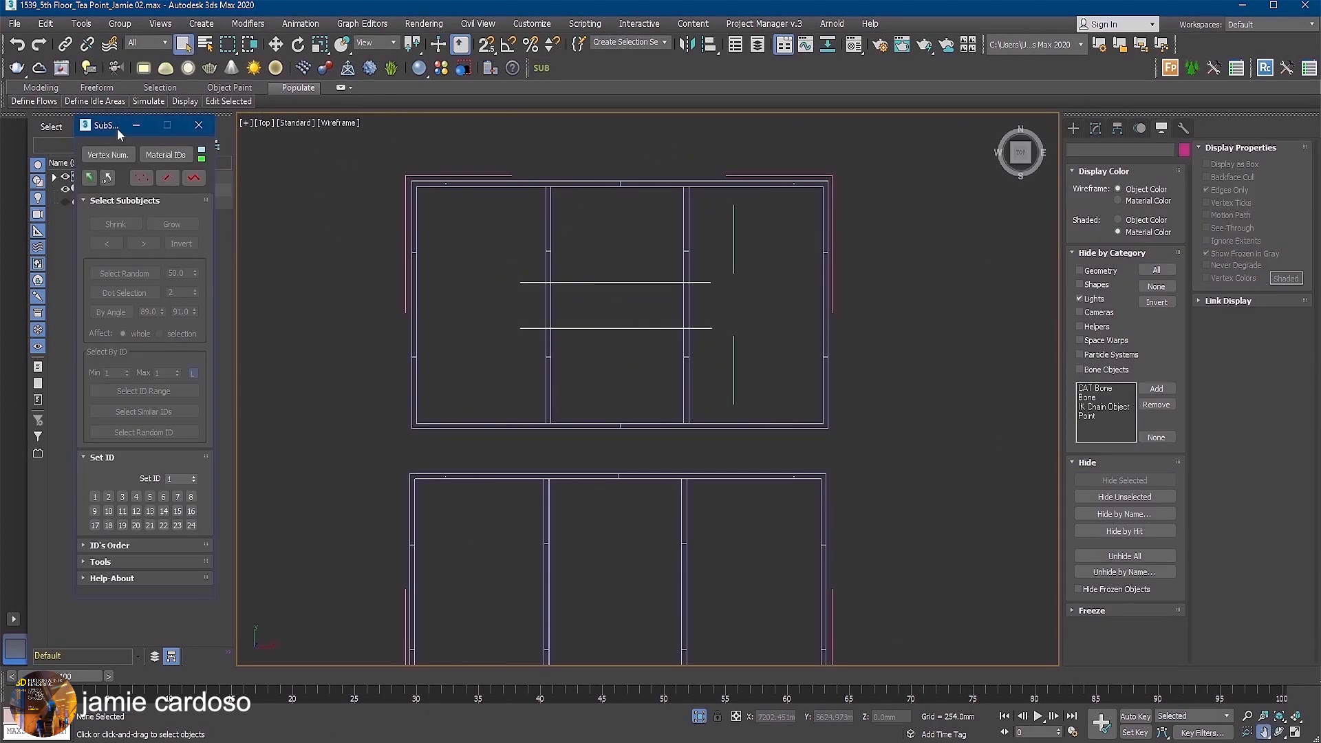
pyautogui.click(183, 161)
pyautogui.click(178, 183)
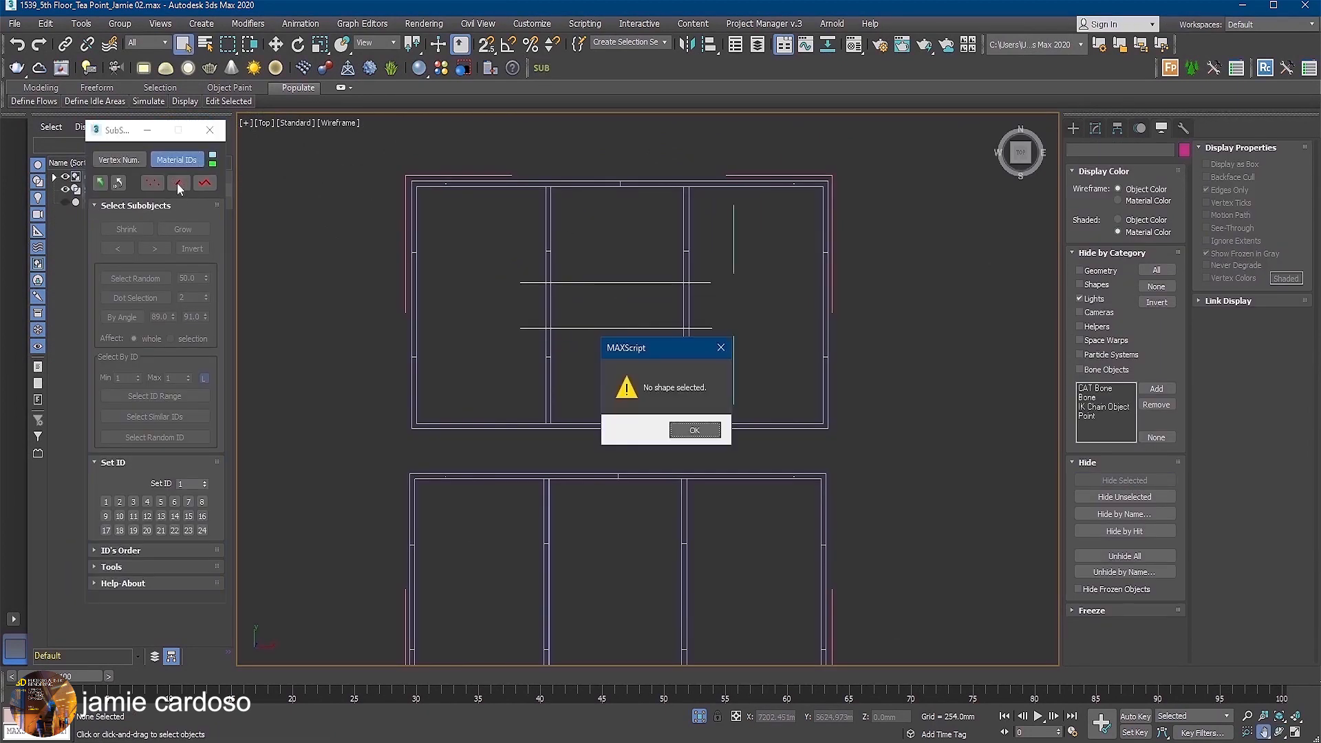
pyautogui.click(691, 430)
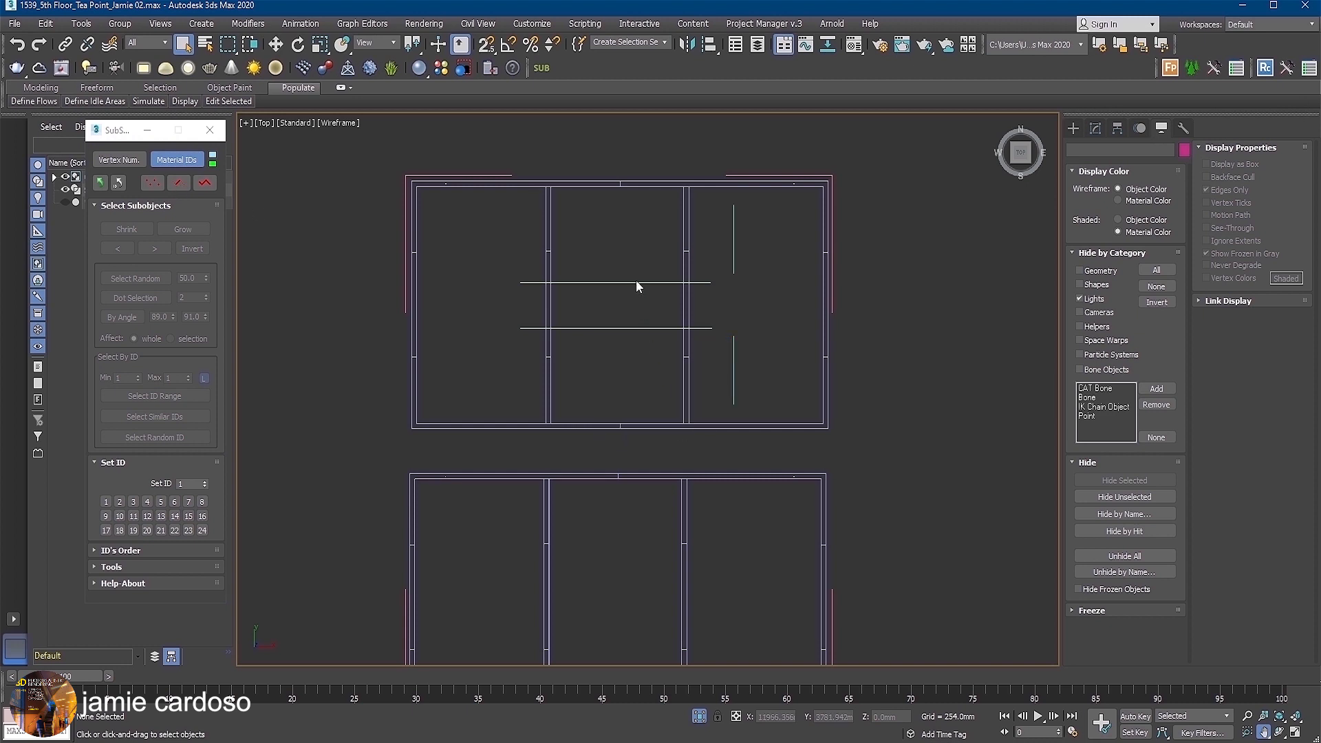
pyautogui.click(534, 283)
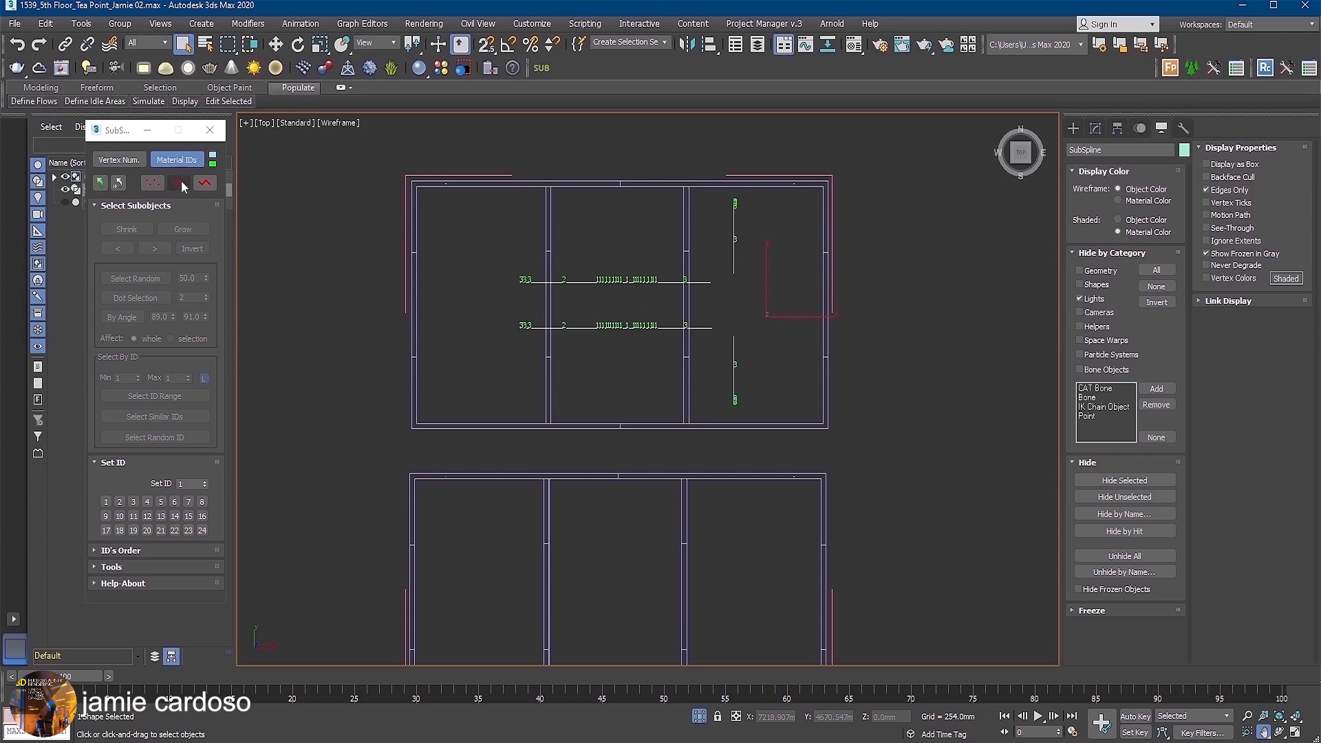
pyautogui.click(180, 182)
# Select the middle and right segments of the horizontal splines together with both vertical splines, and assign them material ID 3.
pyautogui.scroll(2, 741, 276)
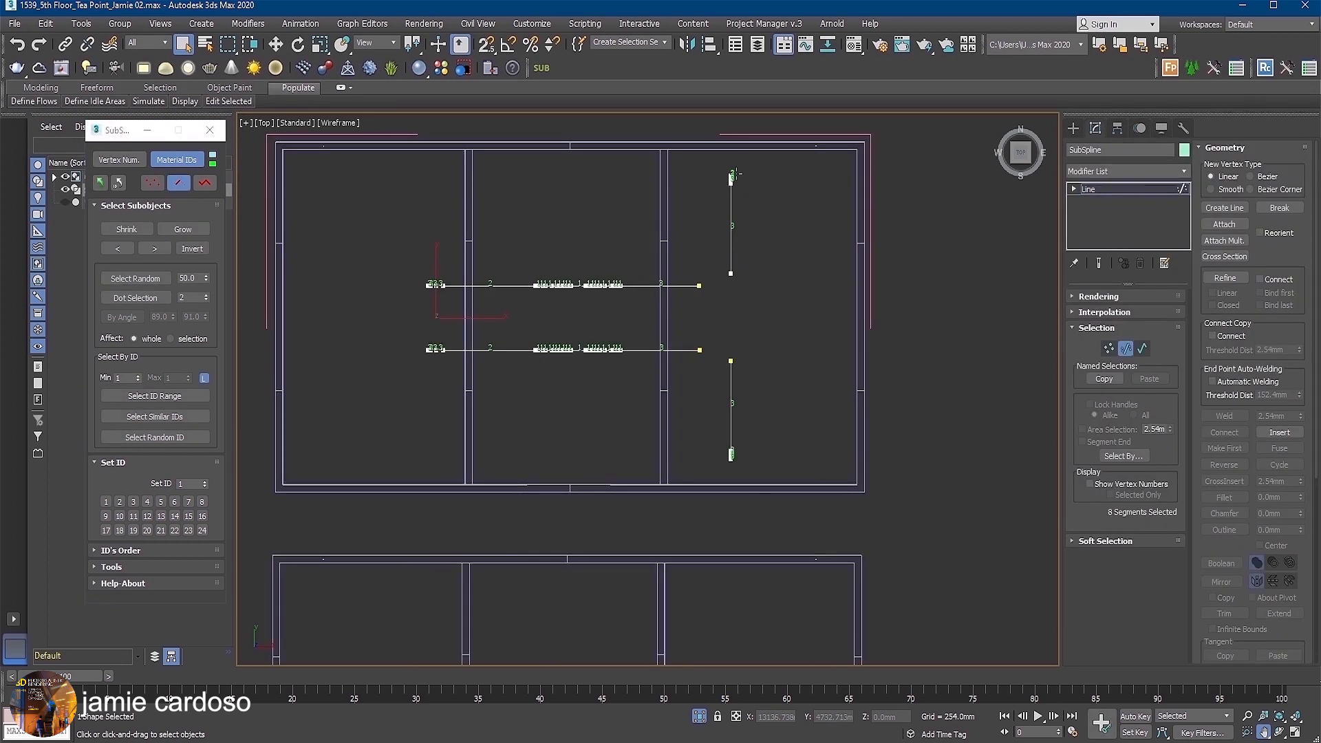
pyautogui.moveTo(754, 468); pyautogui.dragTo(547, 171)
pyautogui.scroll(3, 642, 241)
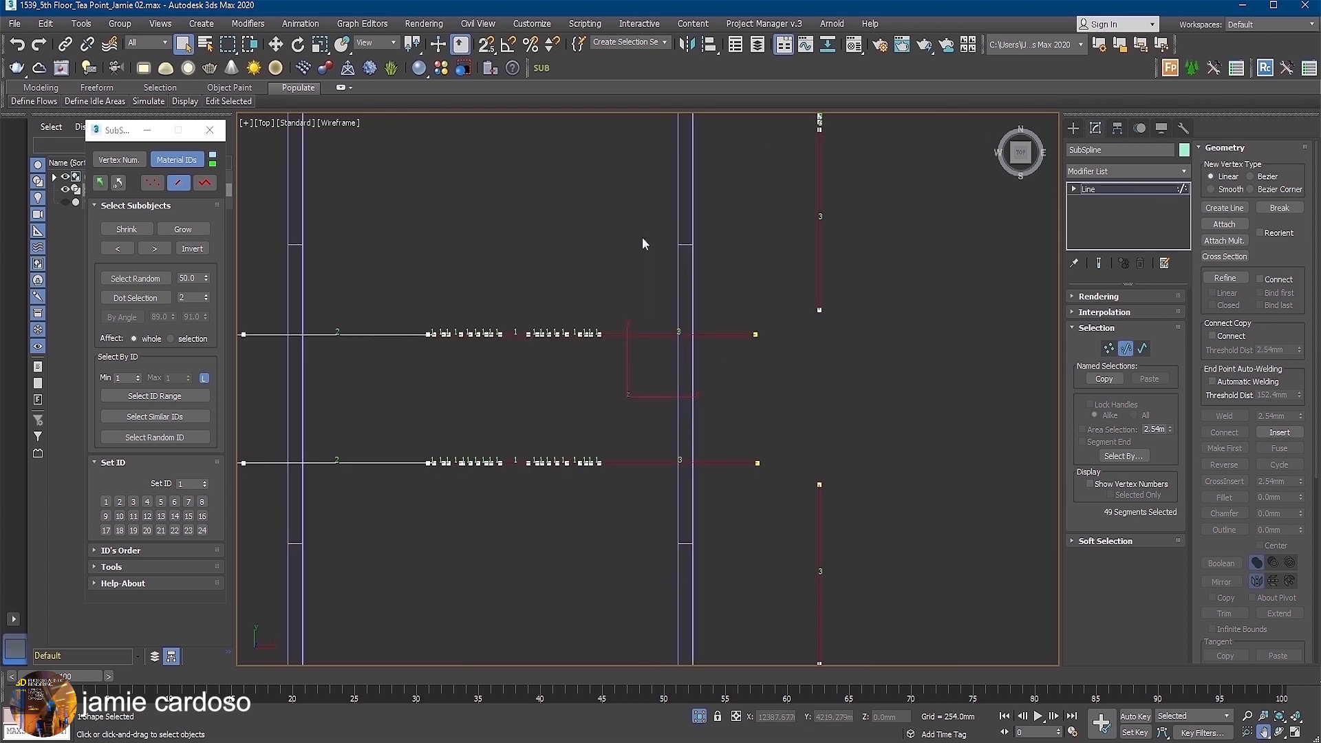
pyautogui.scroll(-1, 643, 242)
pyautogui.moveTo(642, 241); pyautogui.dragTo(769, 325, button='middle')
pyautogui.scroll(-2, 769, 326)
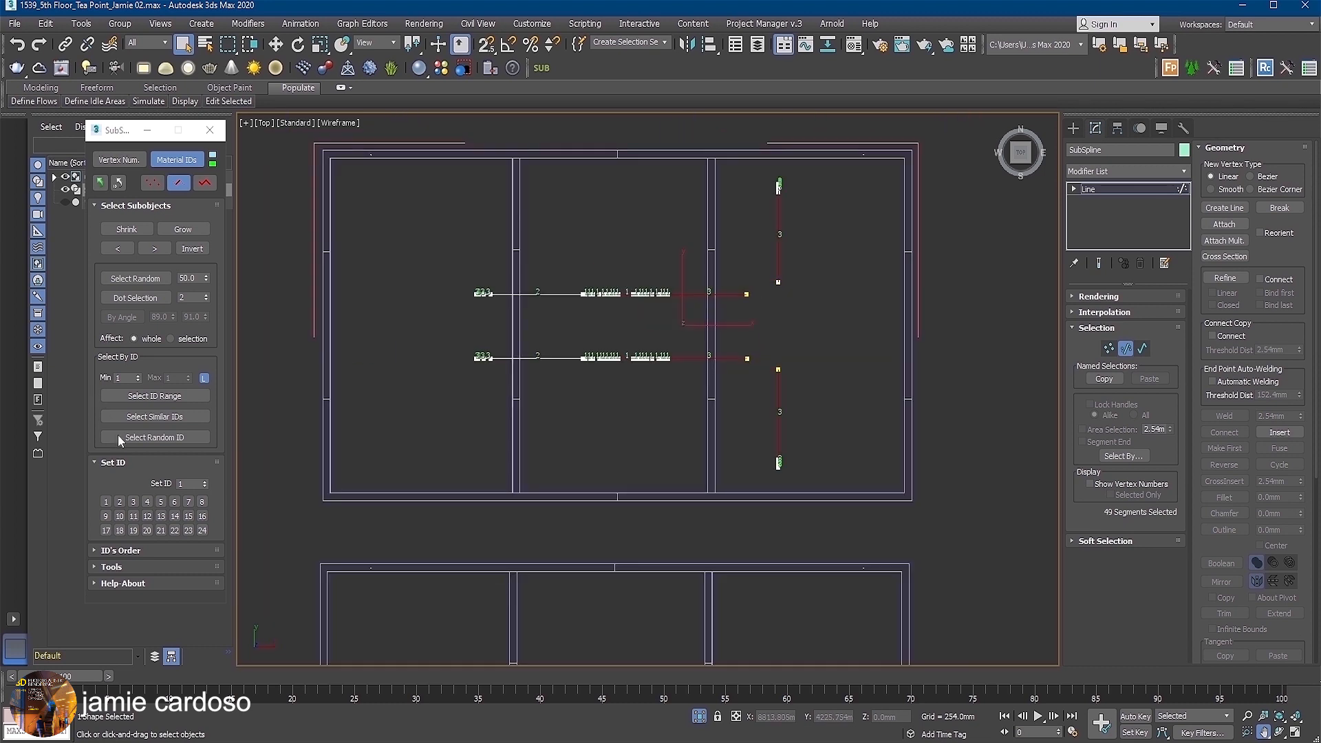
pyautogui.click(130, 503)
# Select the short segments at the left ends of both horizontal splines and assign them material ID 1.
pyautogui.scroll(2, 605, 289)
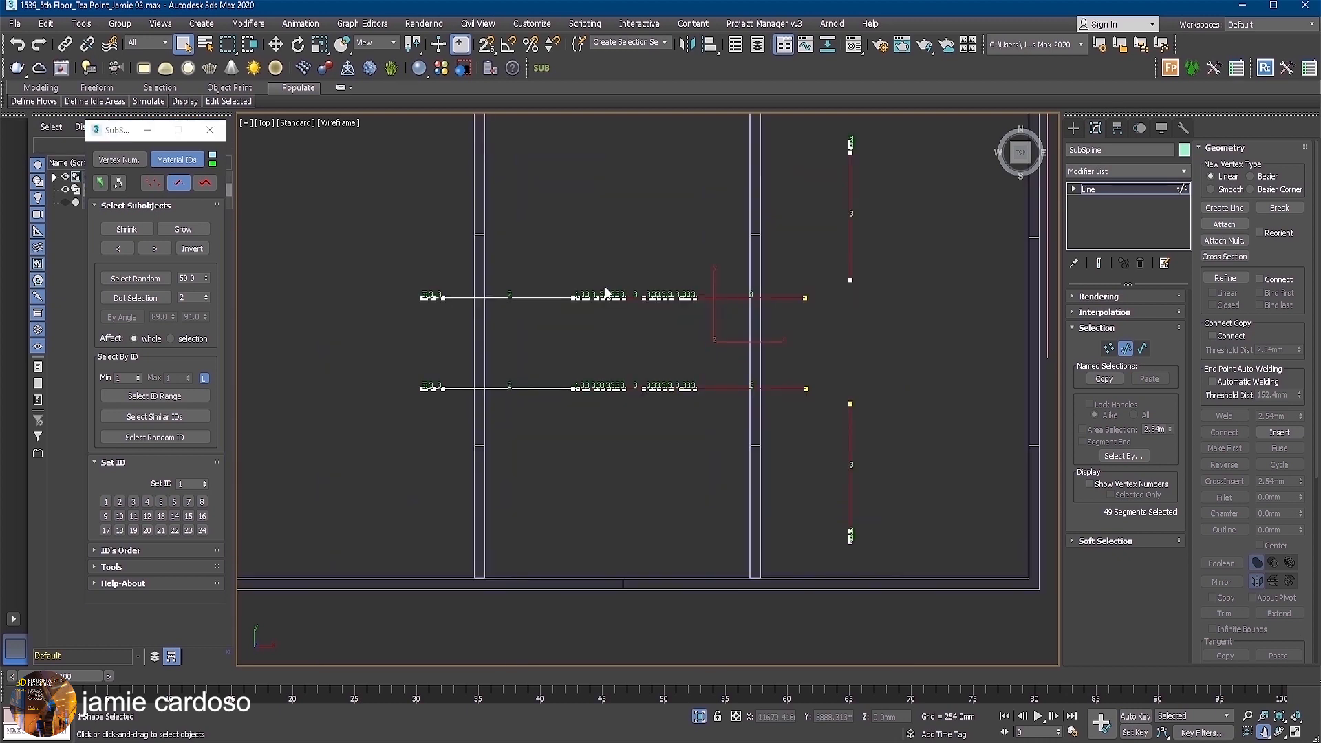
pyautogui.moveTo(416, 348); pyautogui.dragTo(486, 348, button='middle')
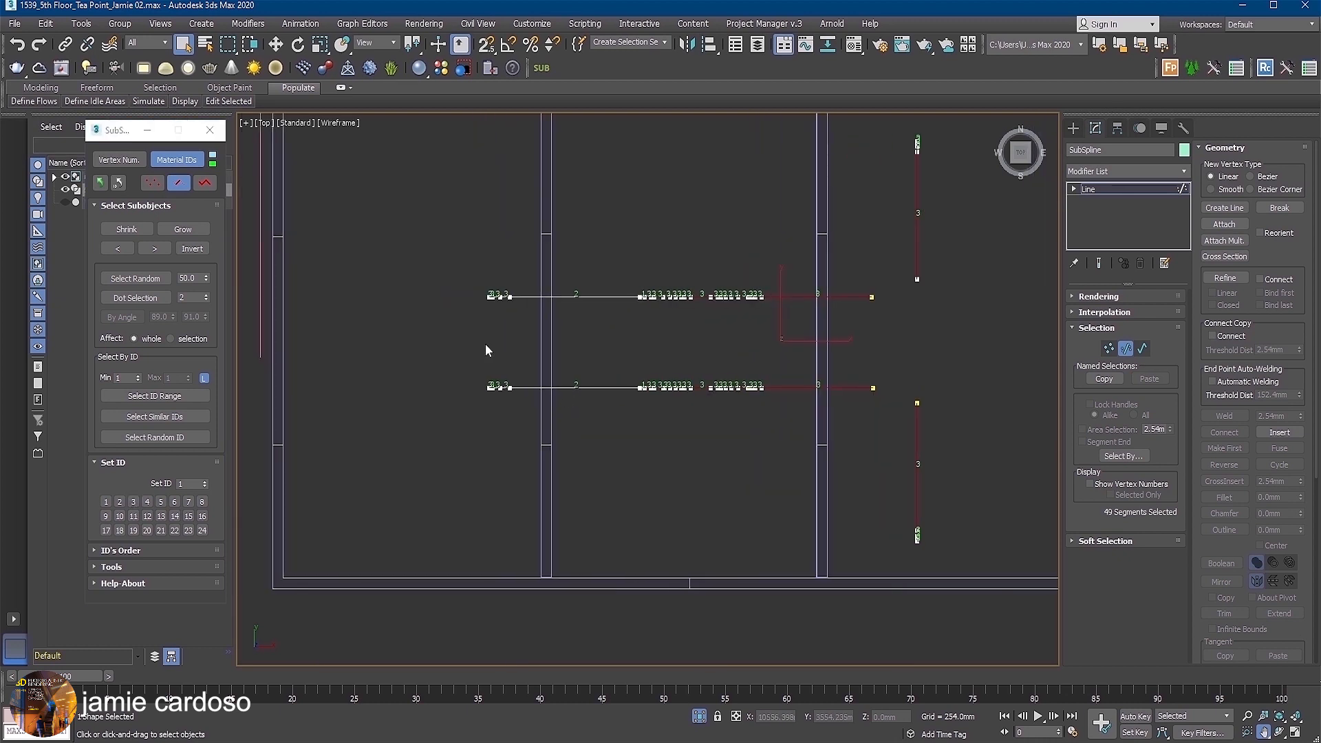
pyautogui.scroll(2, 485, 348)
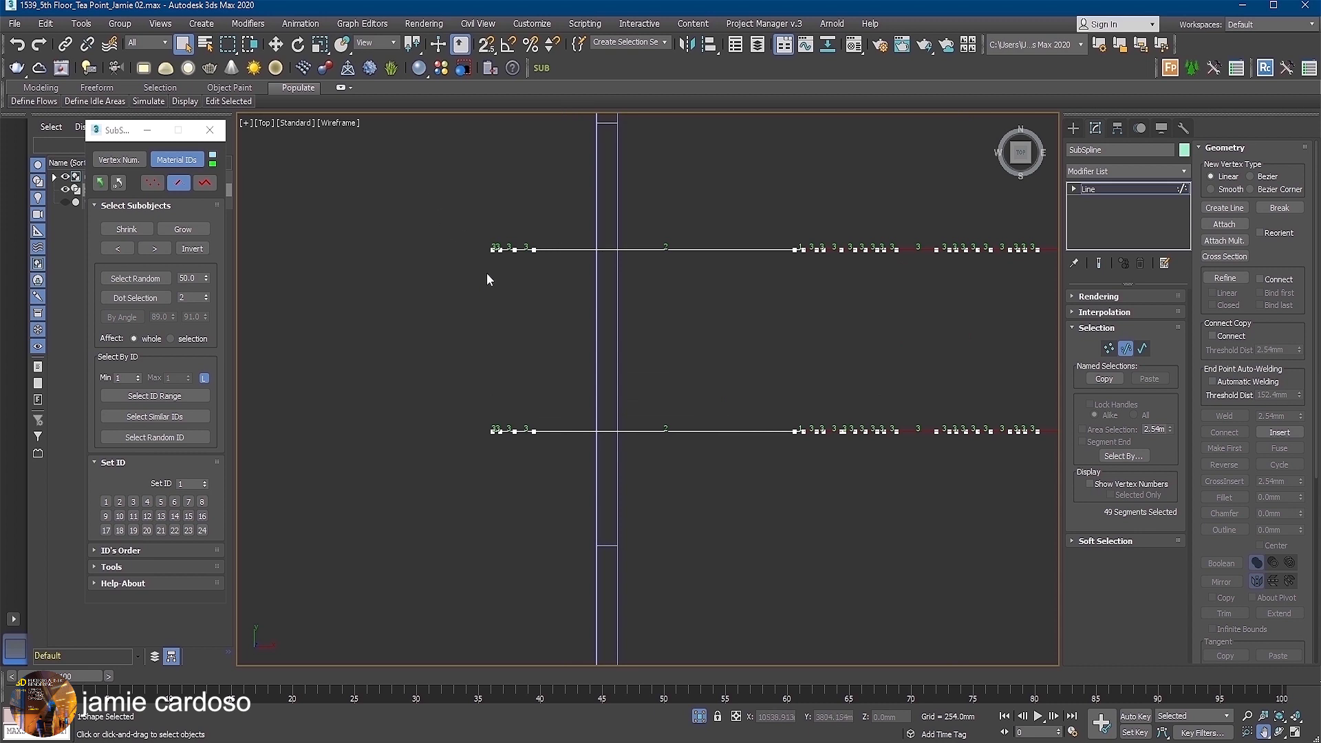
pyautogui.moveTo(431, 193); pyautogui.dragTo(527, 451)
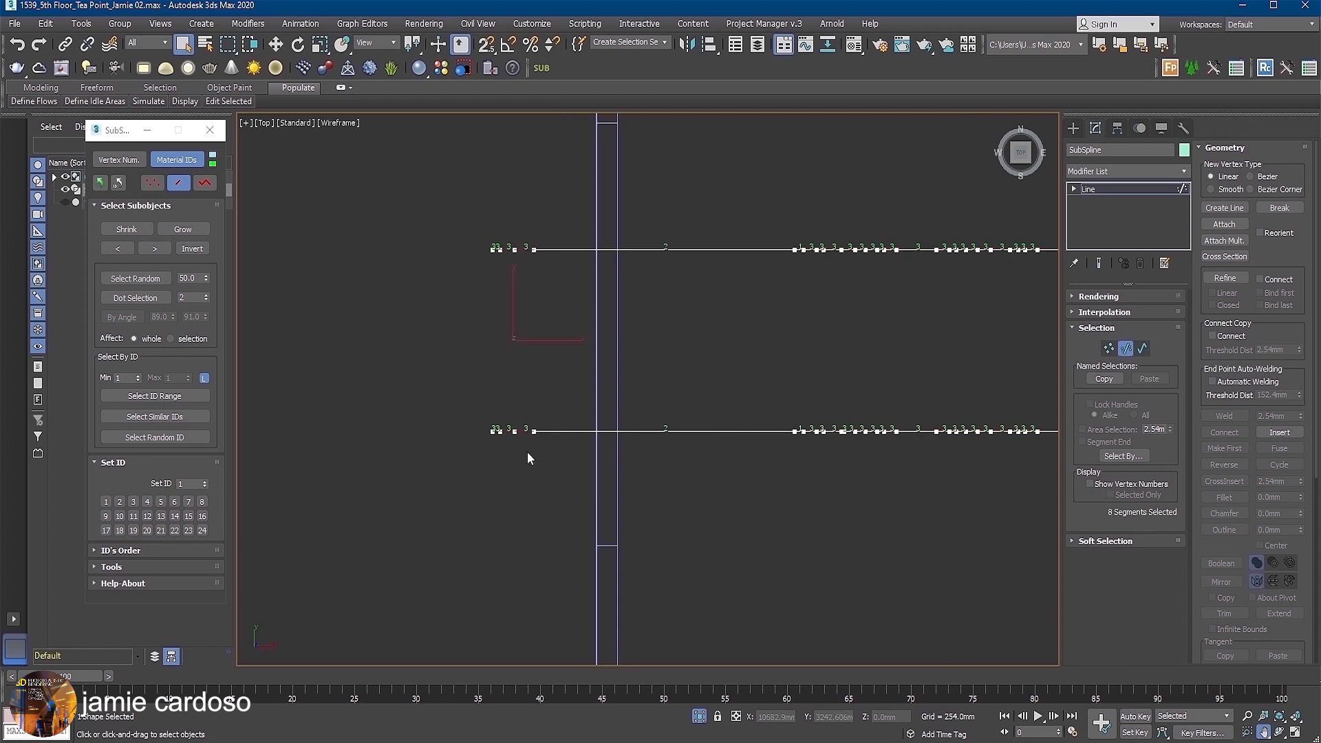
pyautogui.click(106, 502)
pyautogui.moveTo(910, 322); pyautogui.dragTo(681, 293, button='middle')
pyautogui.scroll(-3, 680, 292)
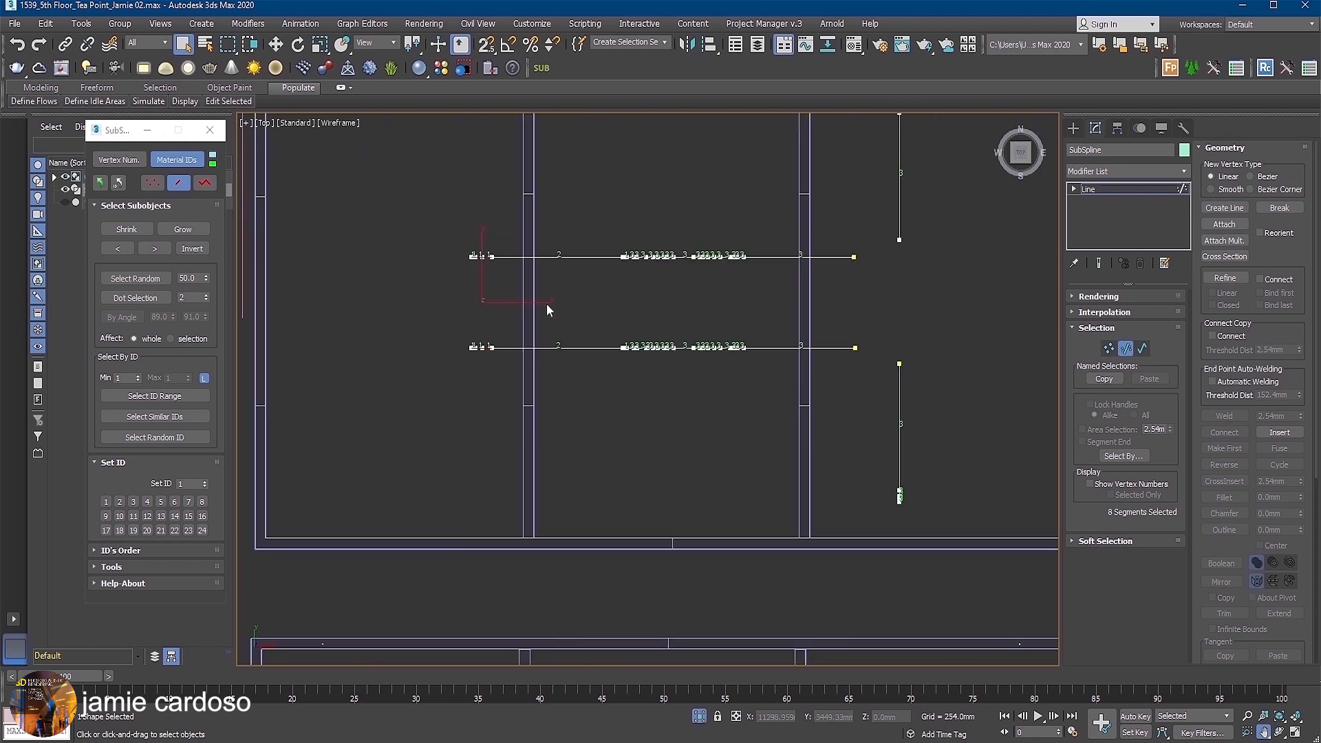
pyautogui.moveTo(547, 303); pyautogui.dragTo(559, 322, button='middle')
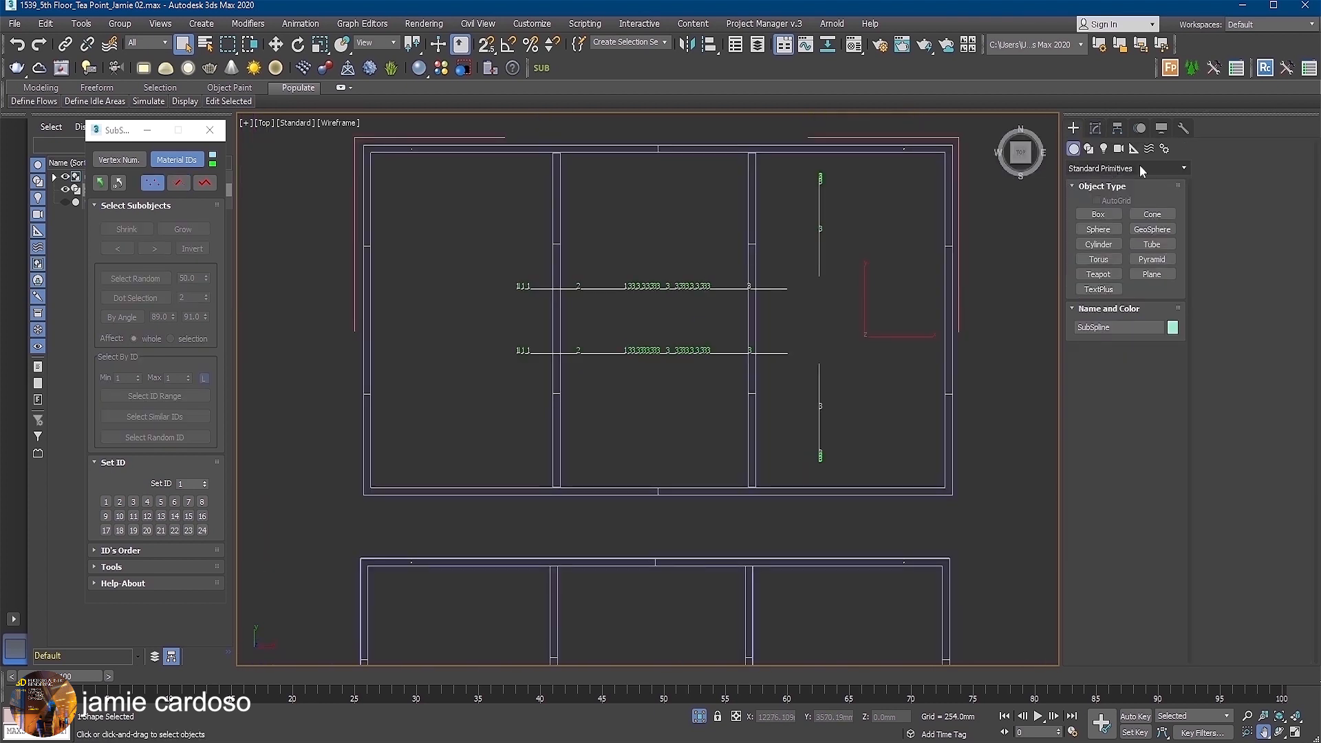
# Create a RailClone Pro object from the Itoo Software category in the gap between the two frames.
pyautogui.click(1139, 165)
pyautogui.click(1103, 349)
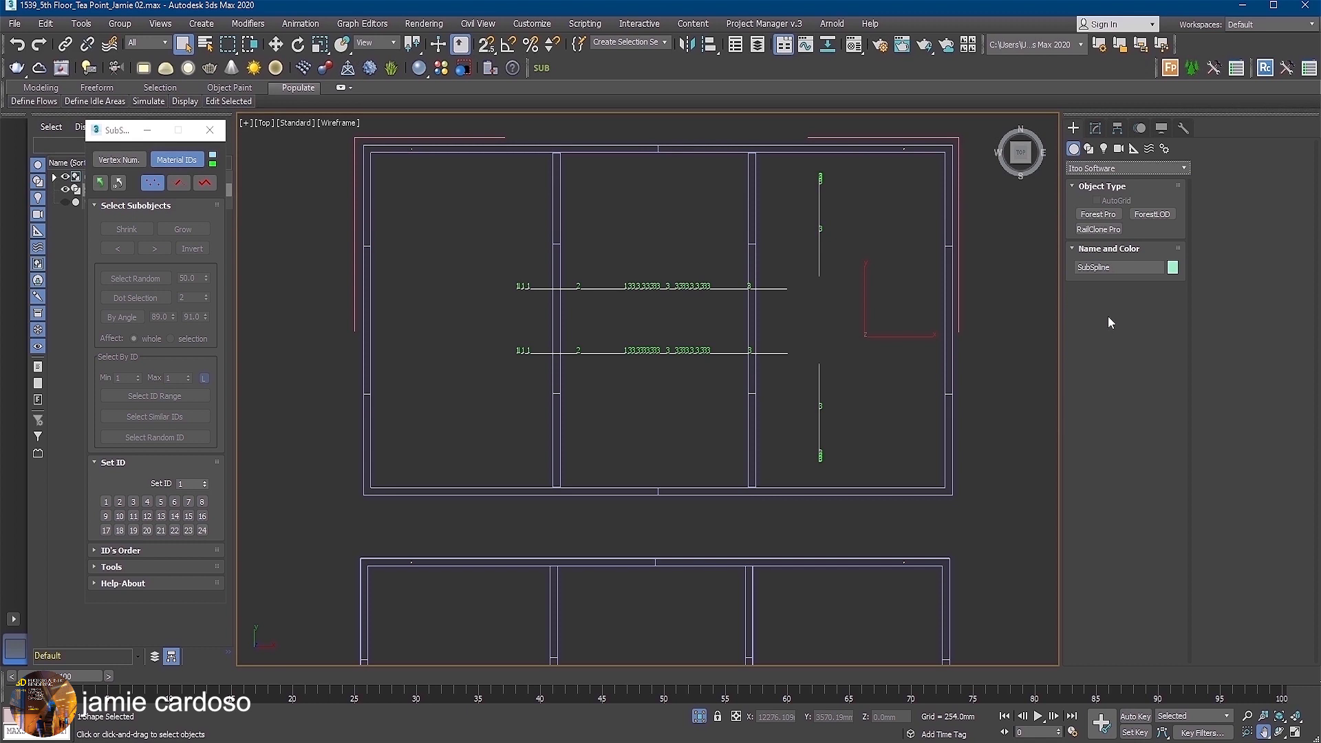
pyautogui.click(1114, 231)
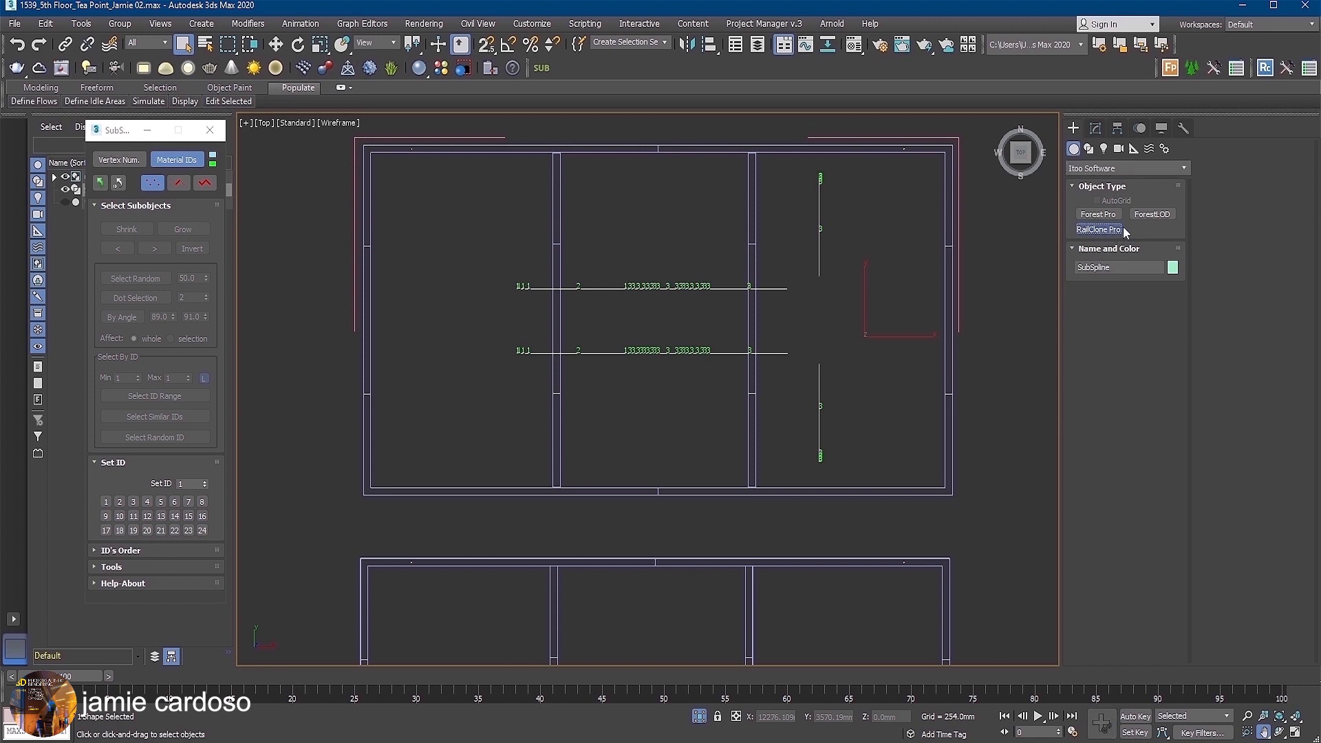
pyautogui.click(442, 530)
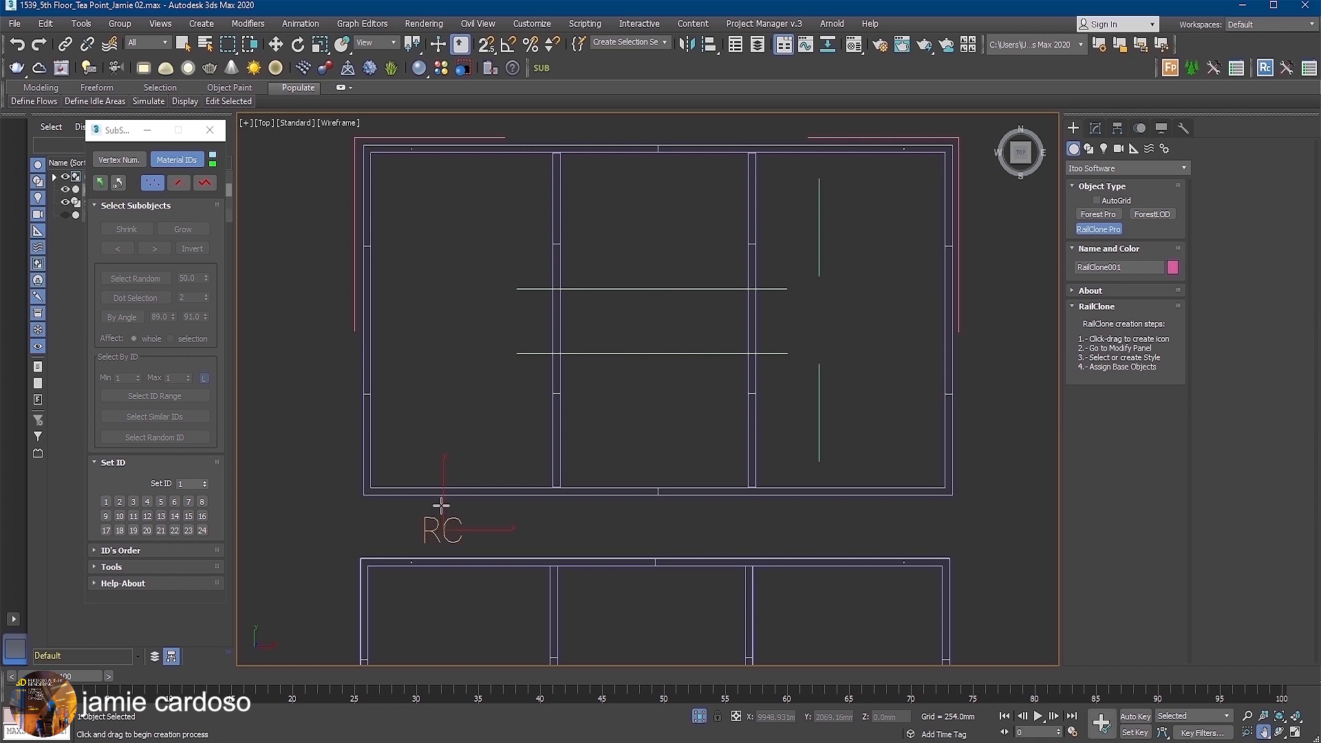
# Import the Cilyndrical Duct style from the Industrial > Ducting library into the RailClone object.
pyautogui.click(1096, 128)
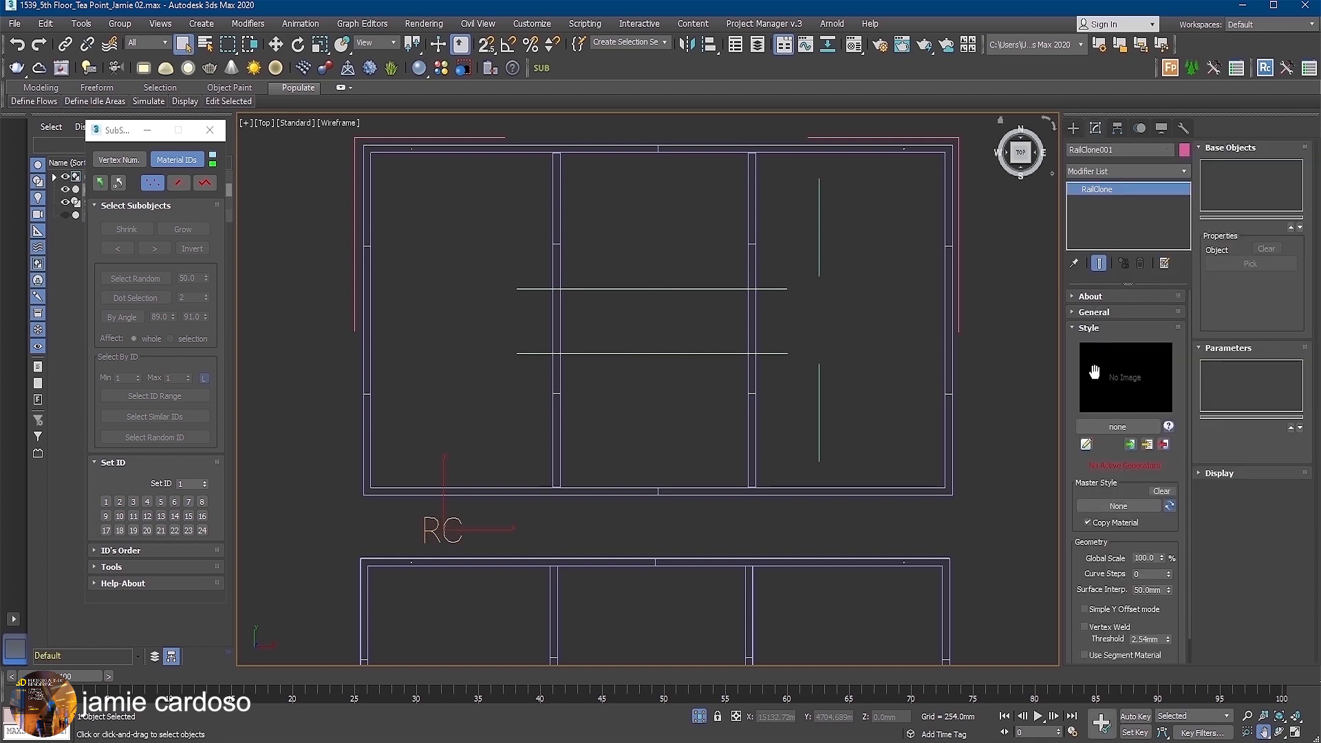
pyautogui.click(1113, 427)
pyautogui.click(710, 418)
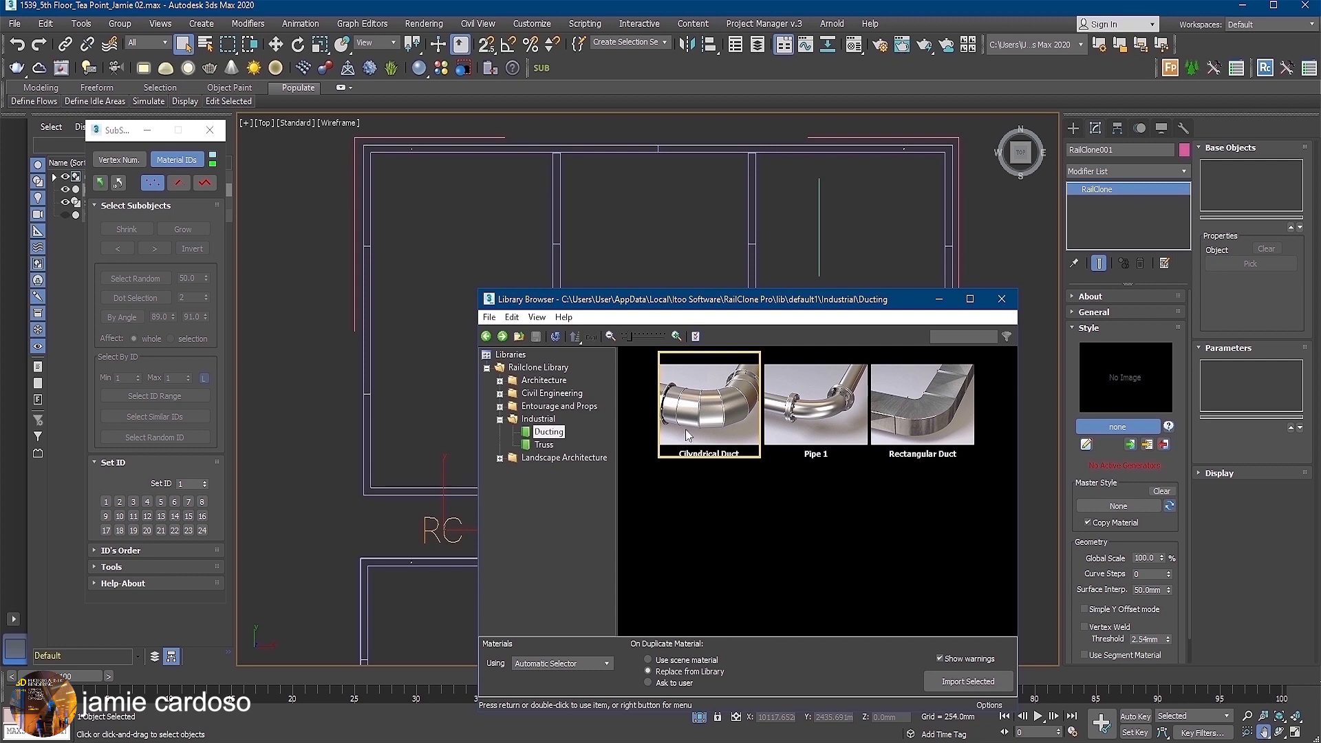
pyautogui.click(956, 682)
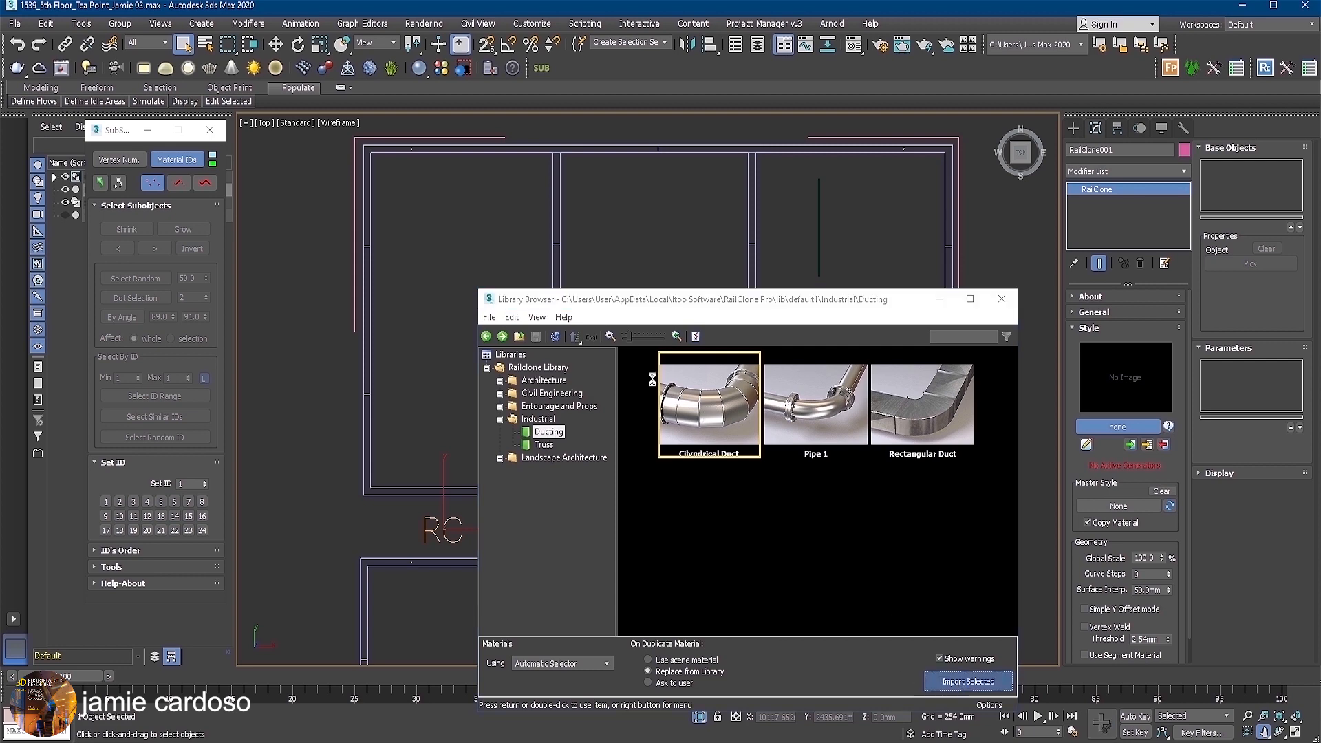
pyautogui.click(661, 444)
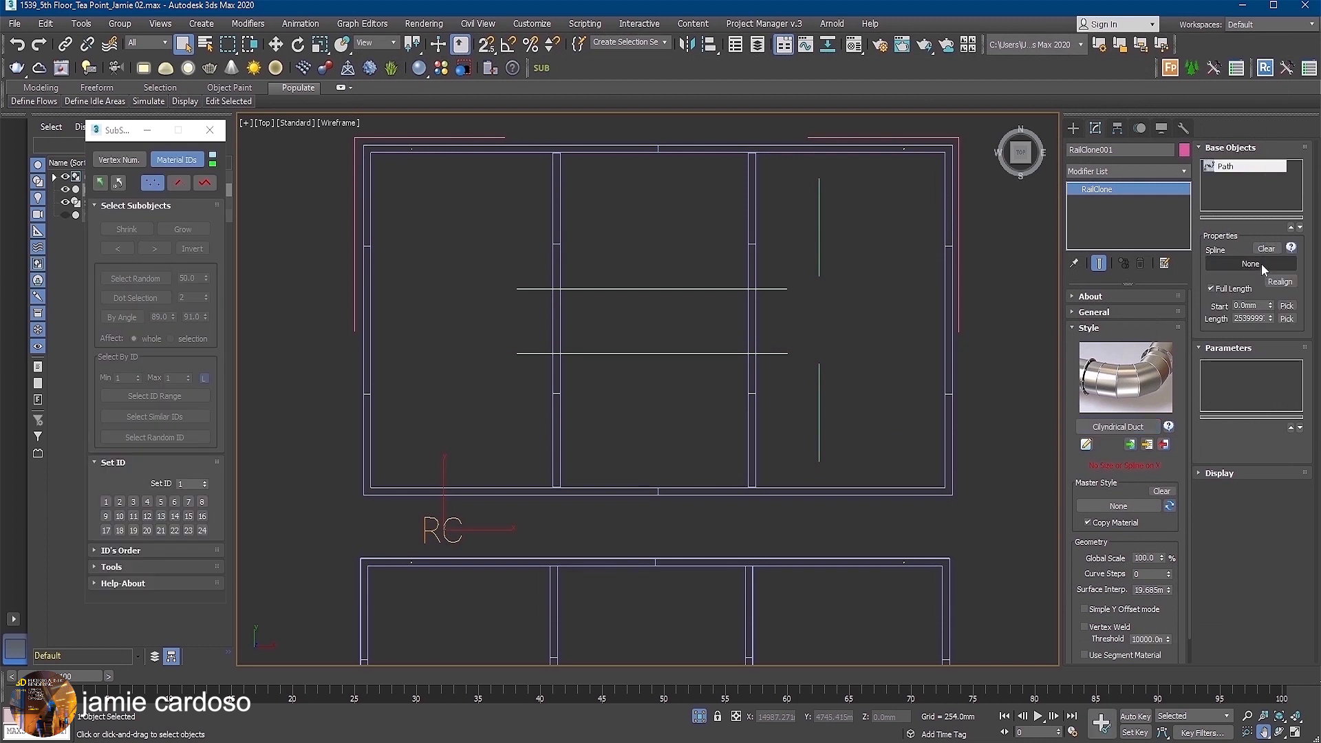
# Assign the SubSpline shape as the RailClone path's spline and set the viewport display to Quick Mesh.
pyautogui.click(1261, 264)
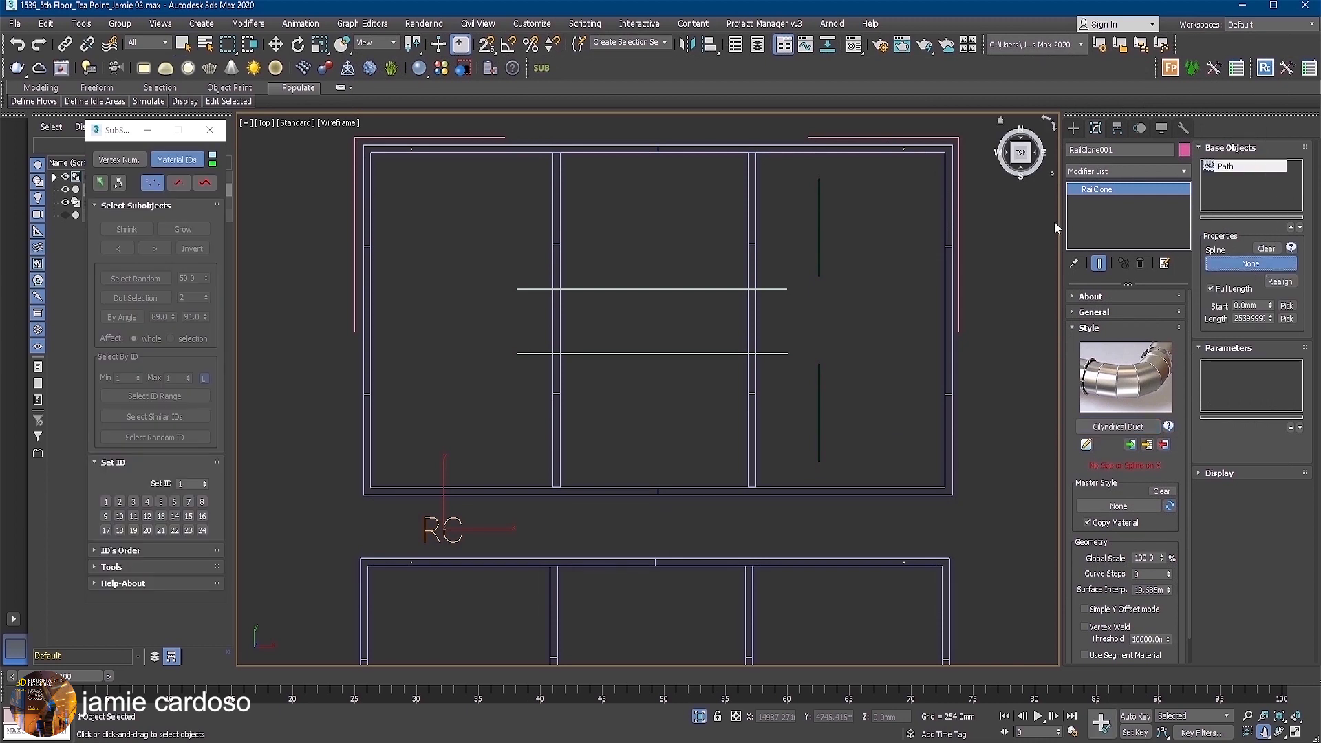
pyautogui.click(679, 289)
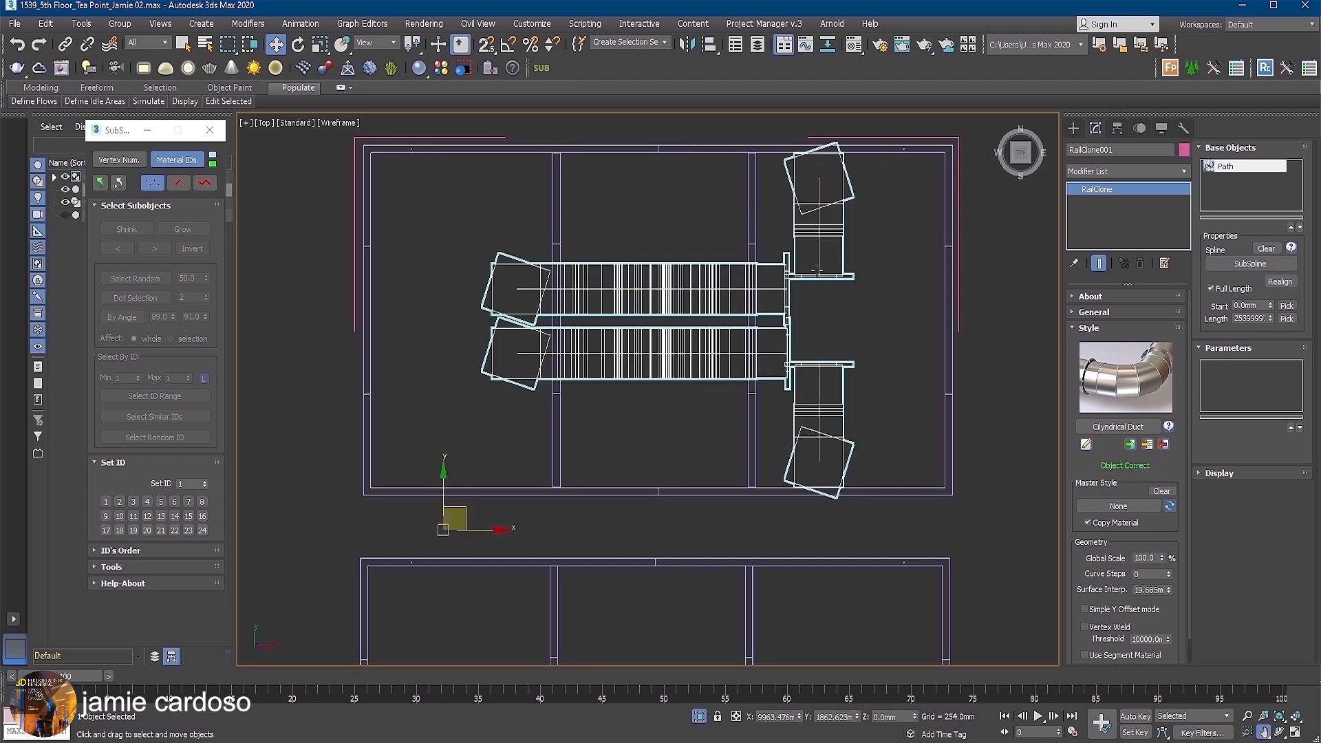
pyautogui.click(1248, 311)
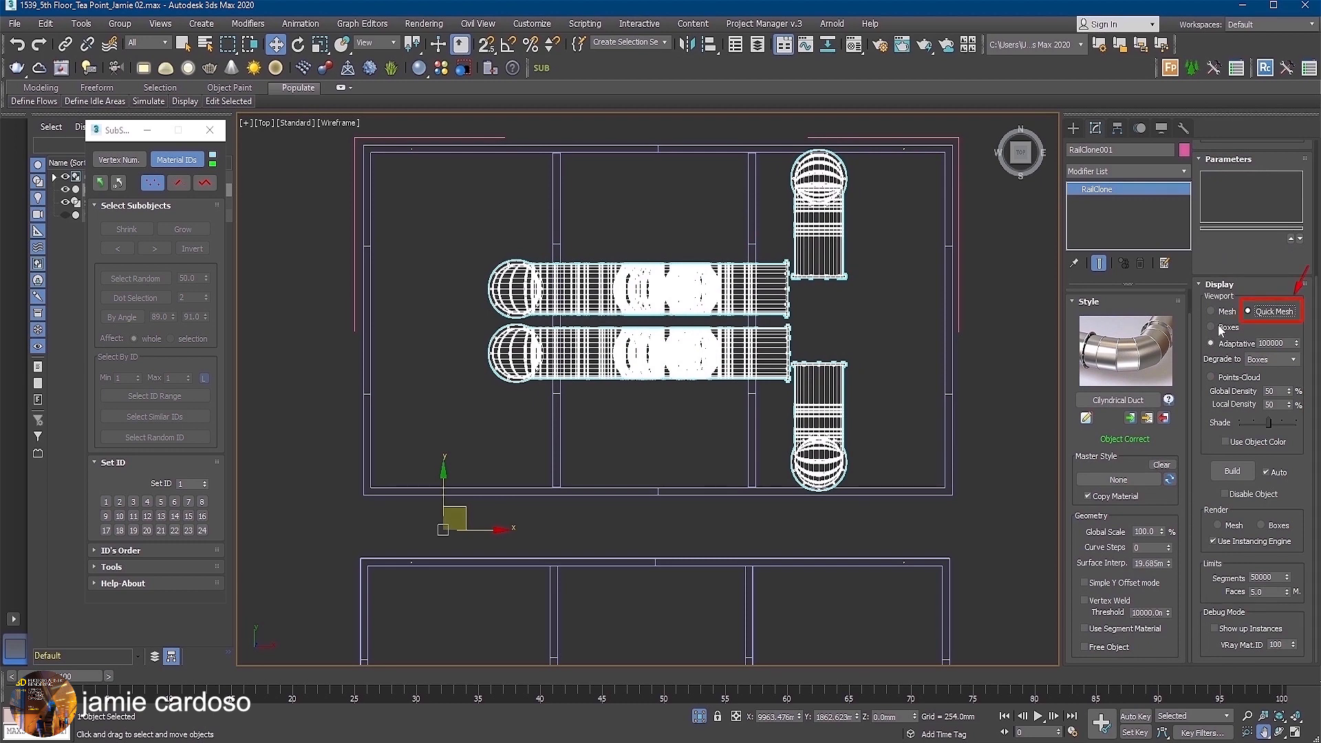
# Limit the Cilyndrical Duct style's Linear 1S generator to material ID equal to 1, with 50 mm end padding.
pyautogui.click(1085, 418)
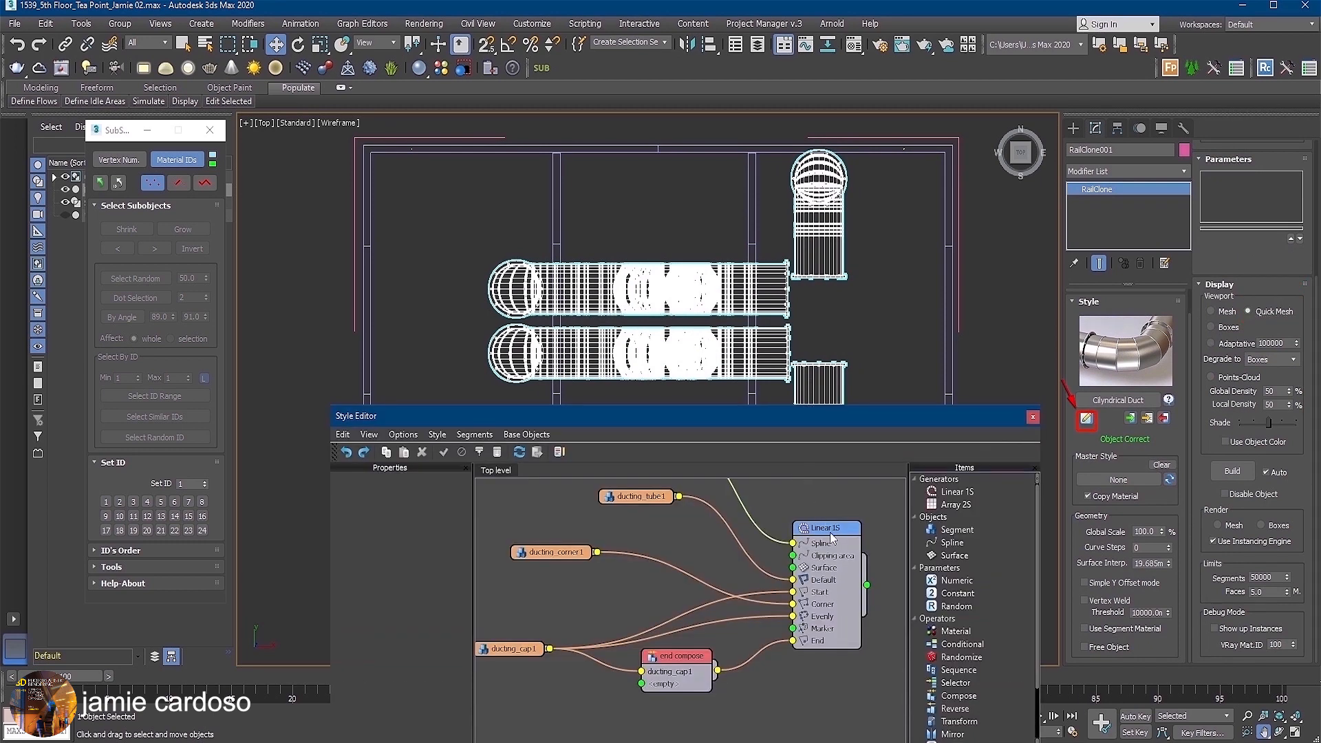
pyautogui.click(832, 537)
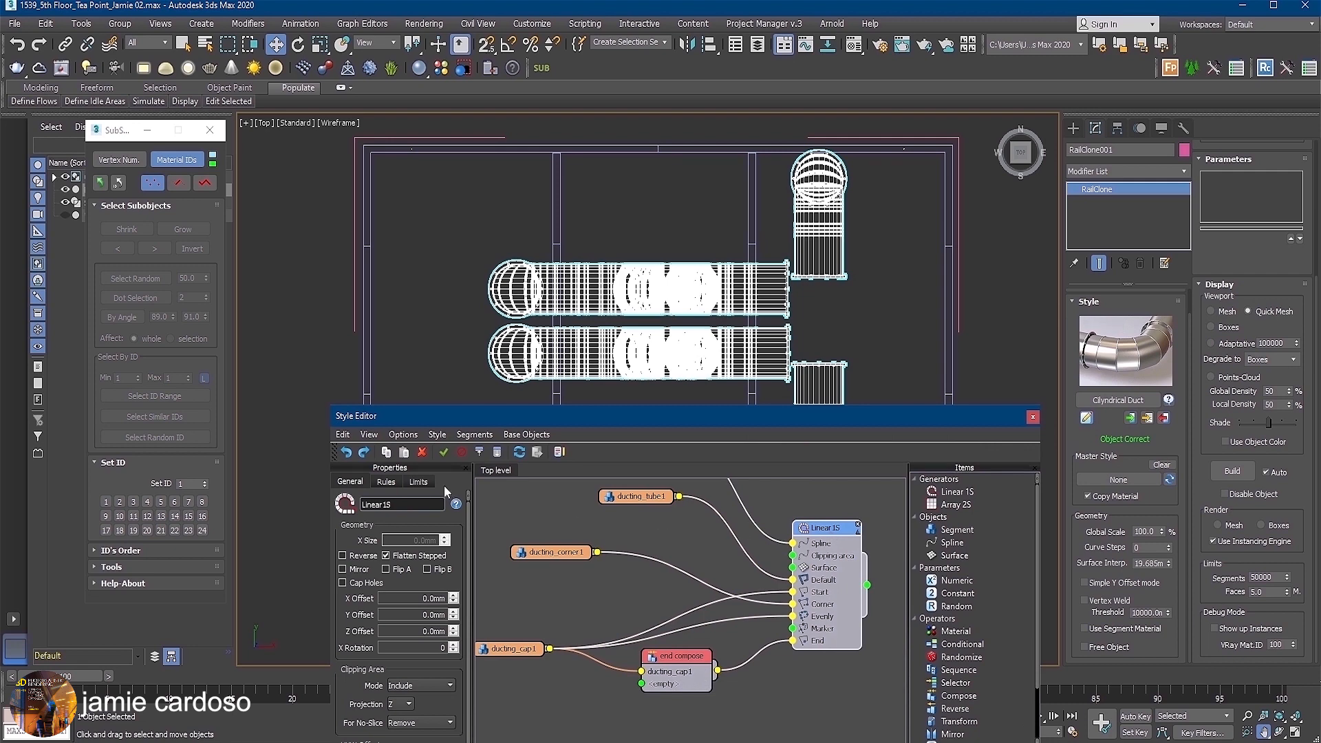
pyautogui.click(418, 481)
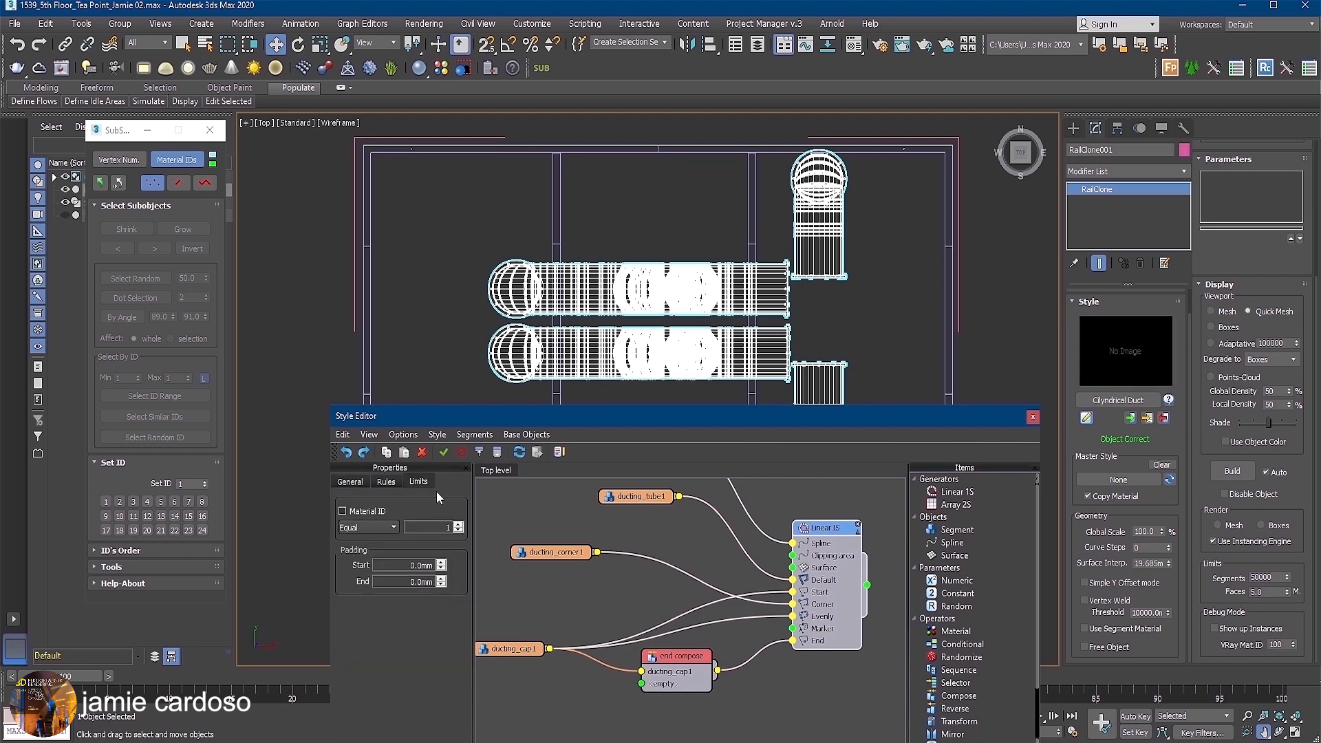
pyautogui.click(342, 511)
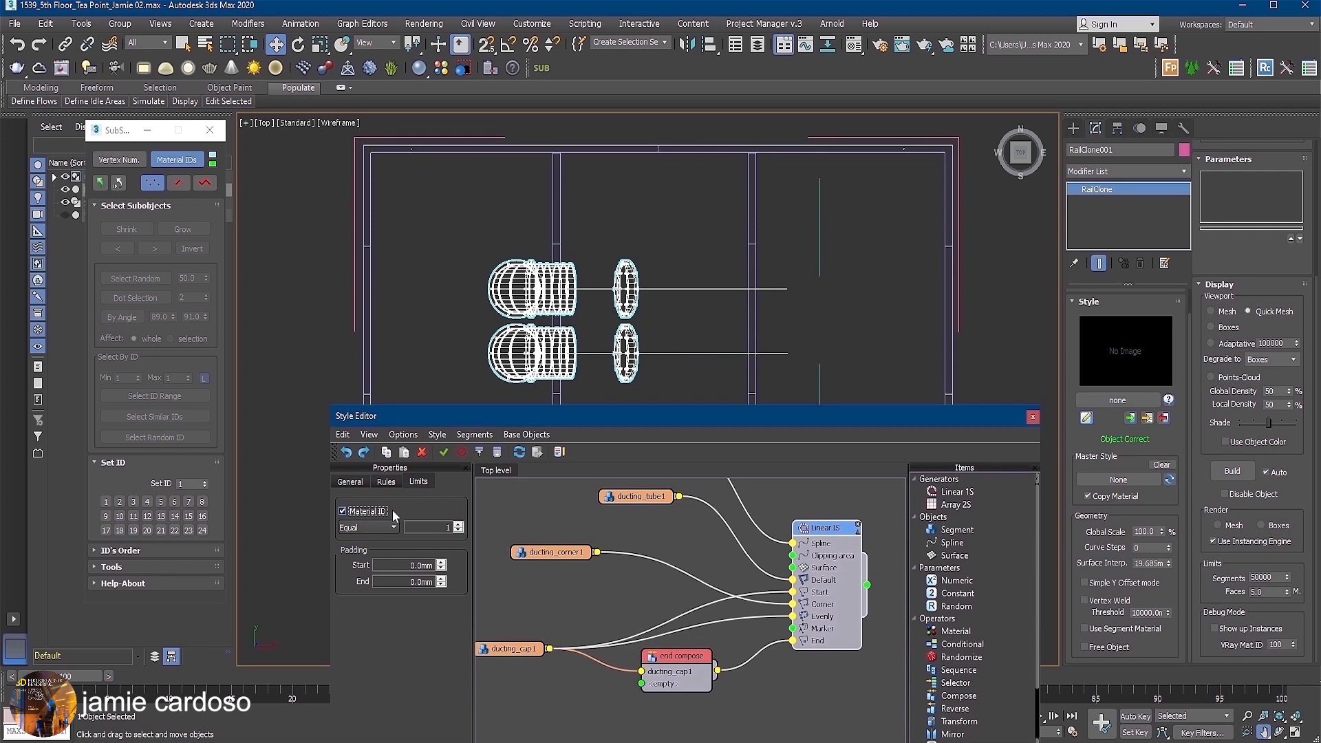
pyautogui.doubleClick(421, 581)
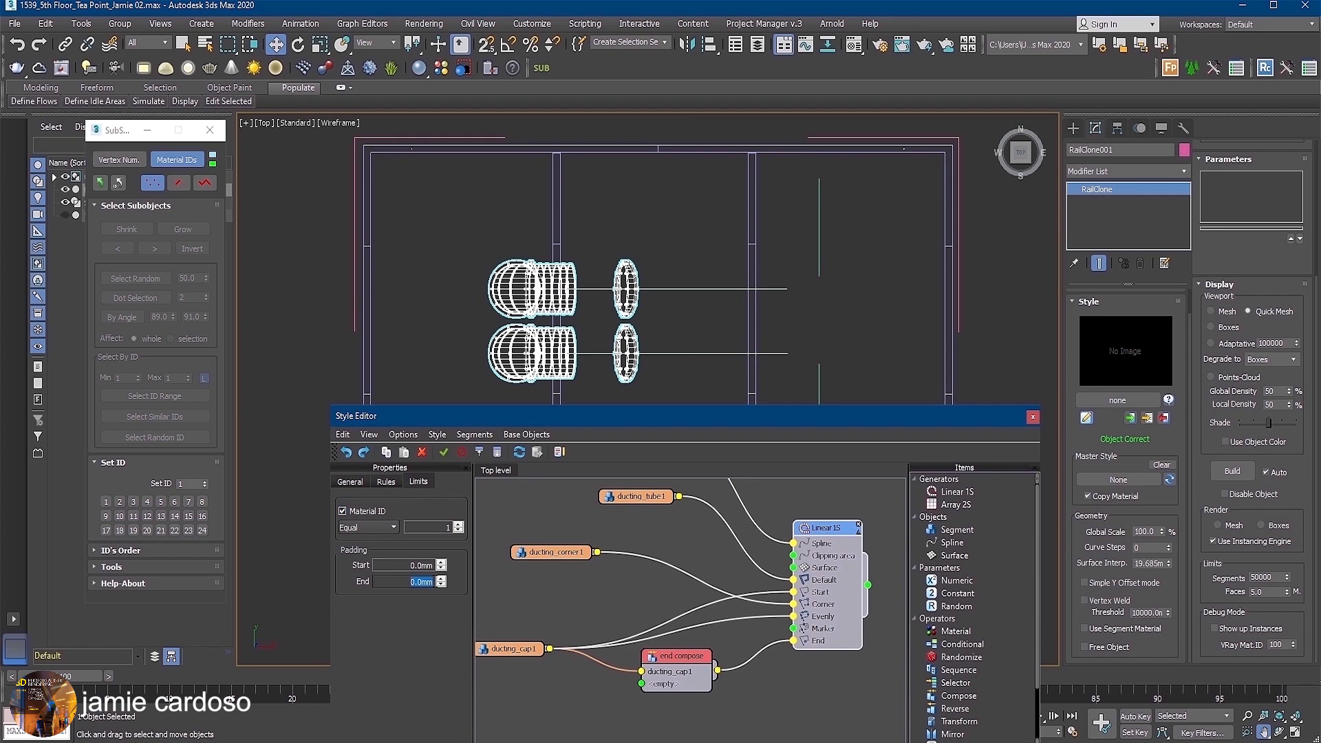
pyautogui.write('50')
pyautogui.press('Return')
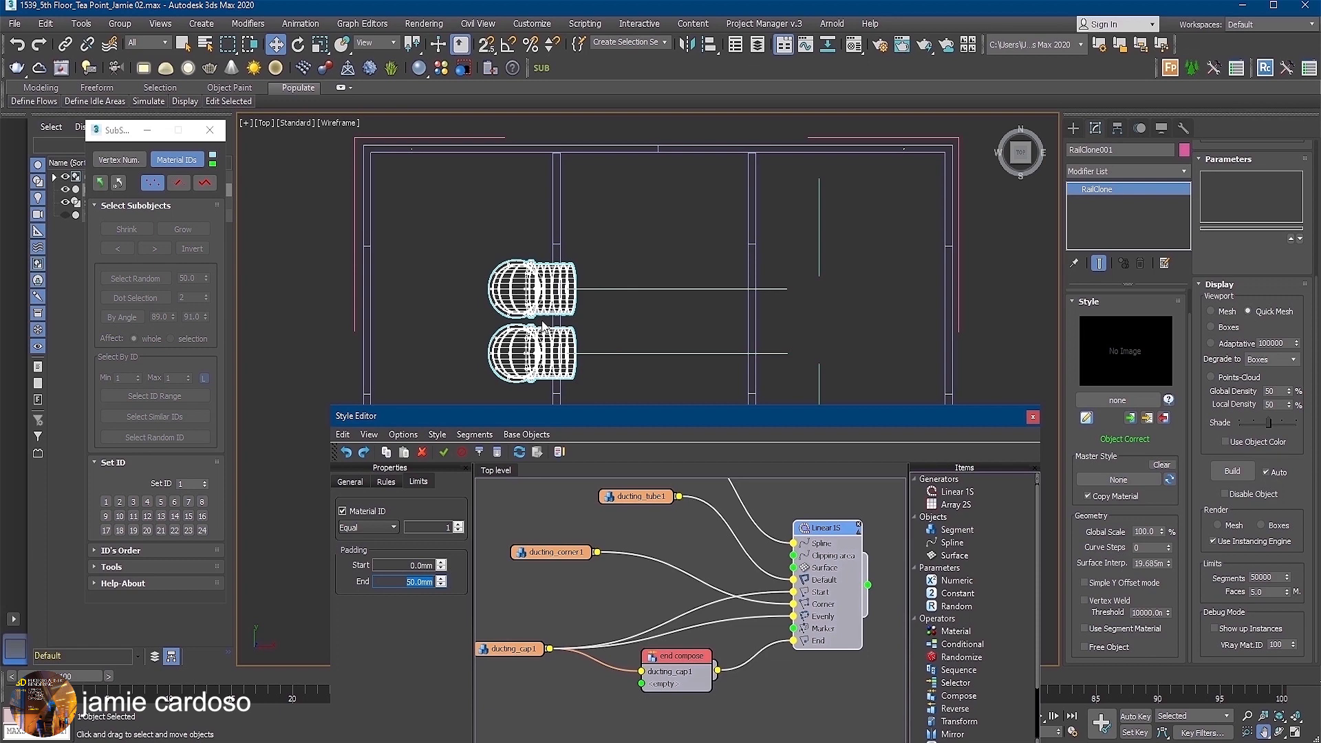
# Display the Top viewport in Default Shading and shift the Style Editor clear of the ducts.
pyautogui.click(345, 122)
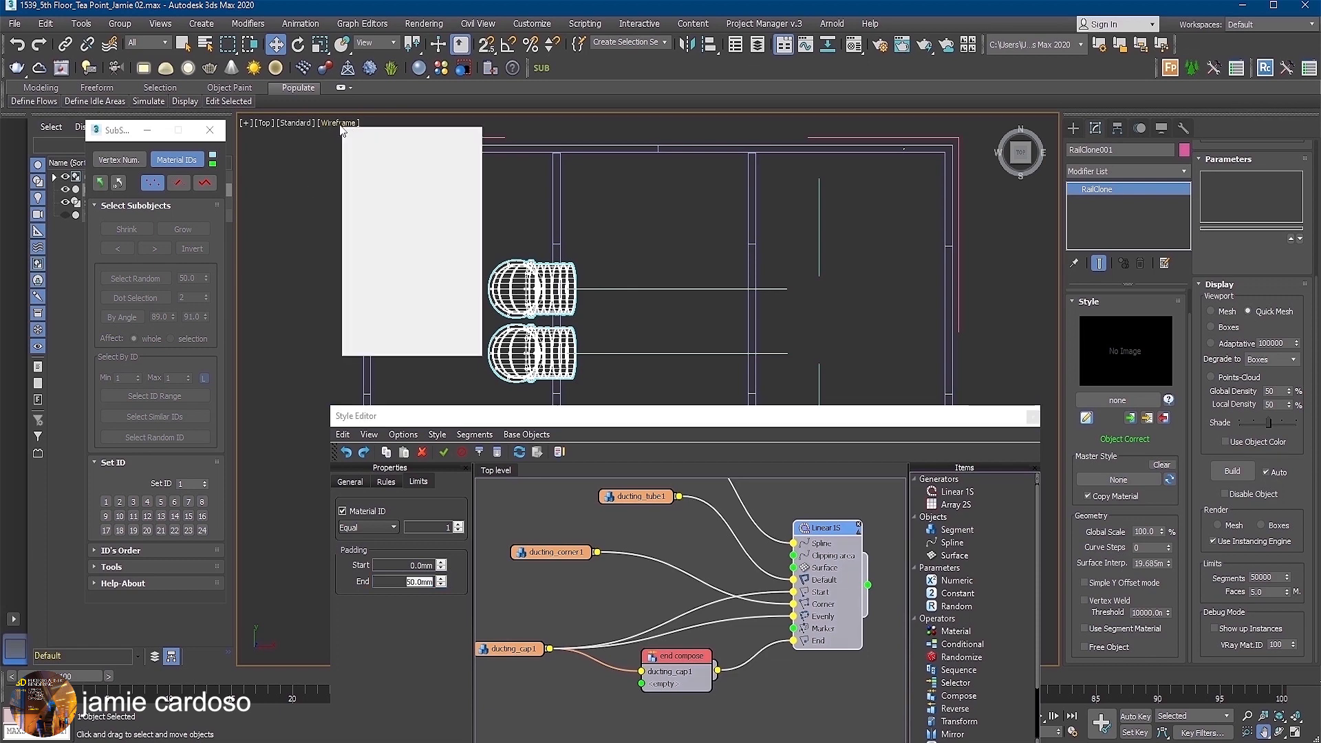
pyautogui.click(376, 135)
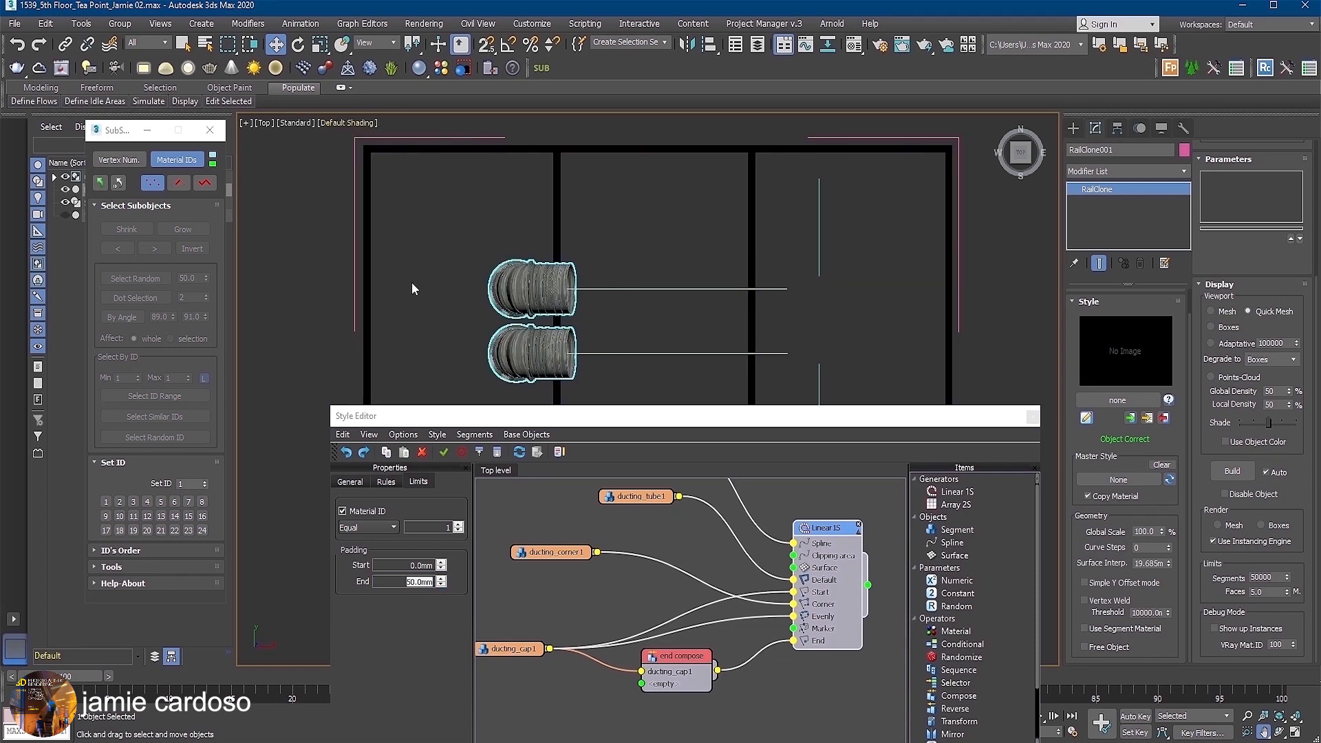
pyautogui.moveTo(589, 421); pyautogui.dragTo(563, 444)
pyautogui.click(460, 6)
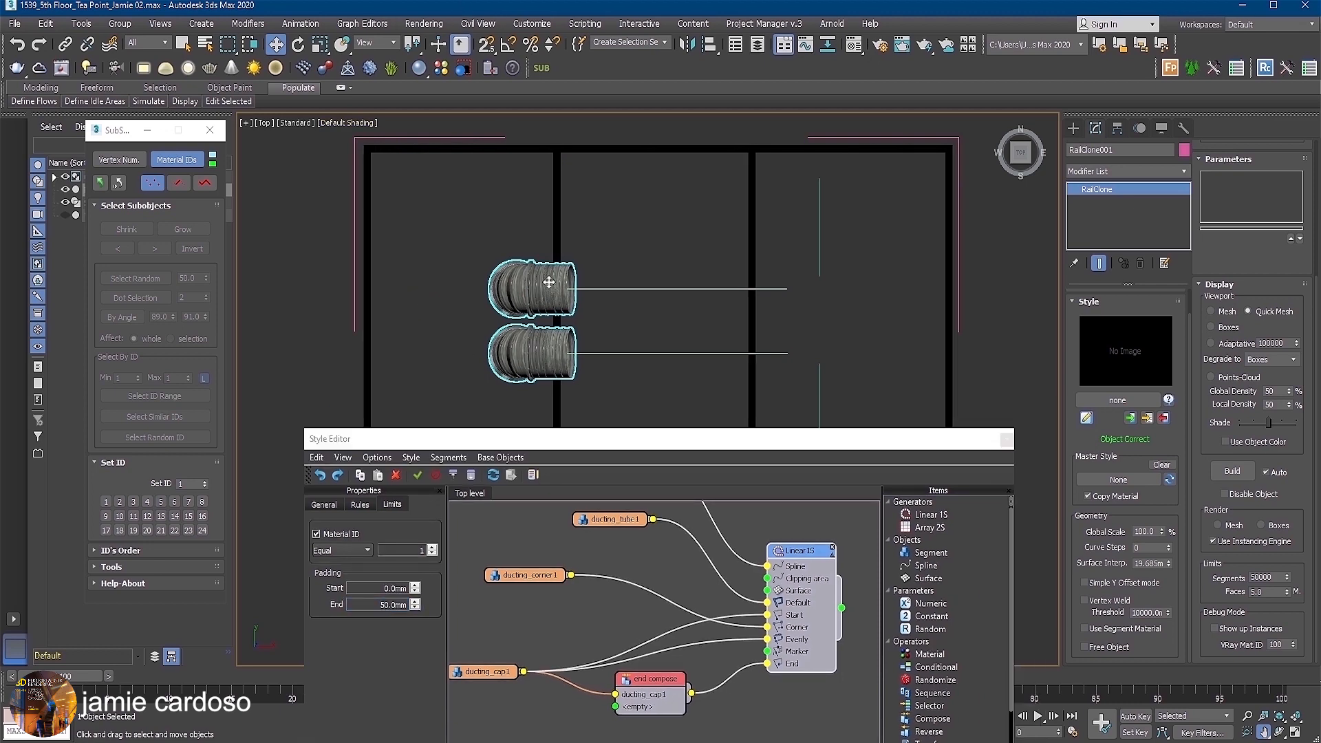
# Clone the RailClone duct object in place as an independent copy.
pyautogui.rightClick(541, 287)
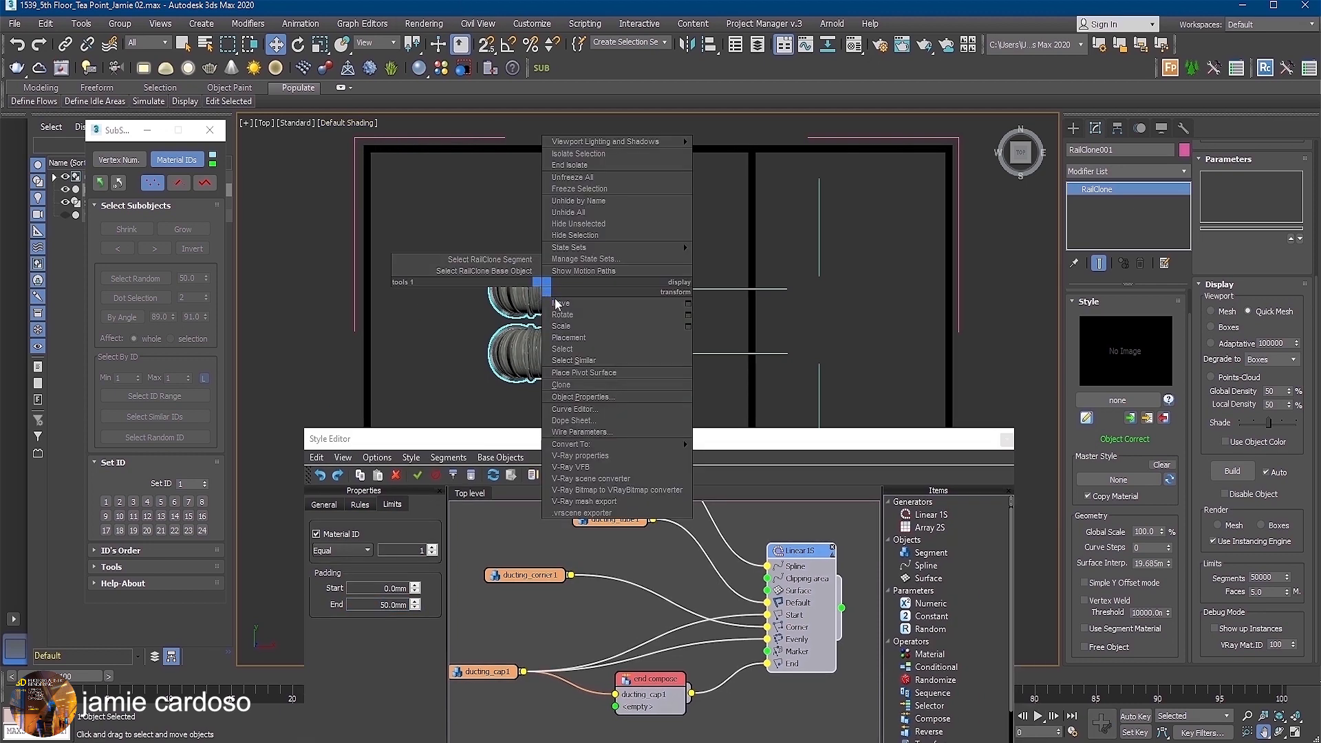
pyautogui.click(559, 304)
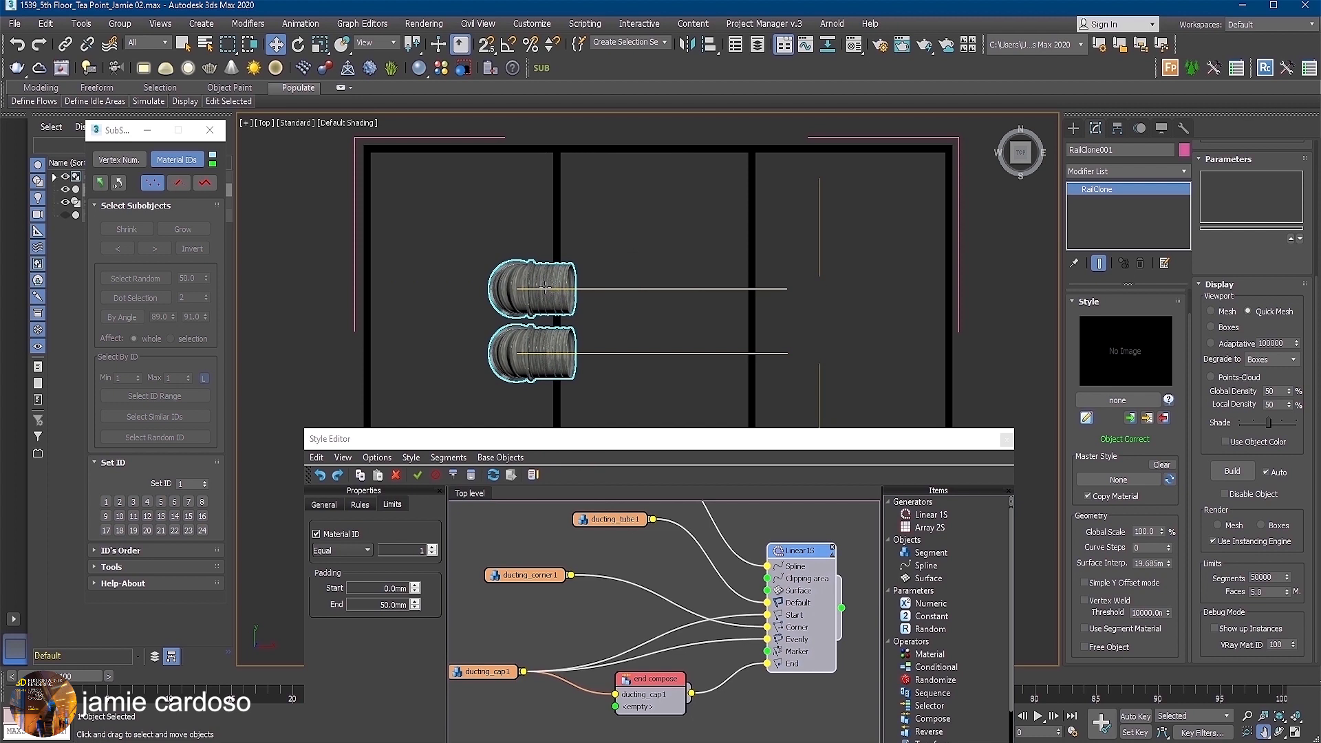
pyautogui.hotkey('ctrl', 'v')
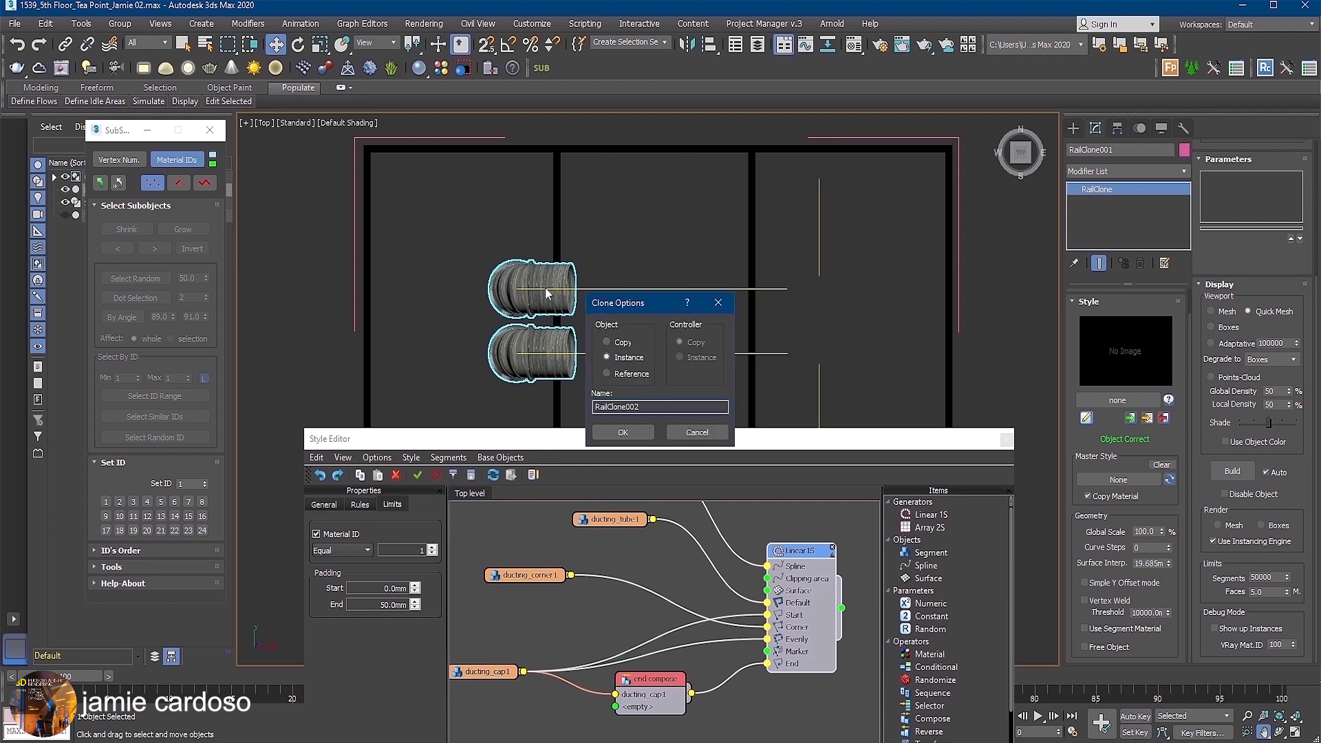
pyautogui.click(606, 342)
pyautogui.click(614, 432)
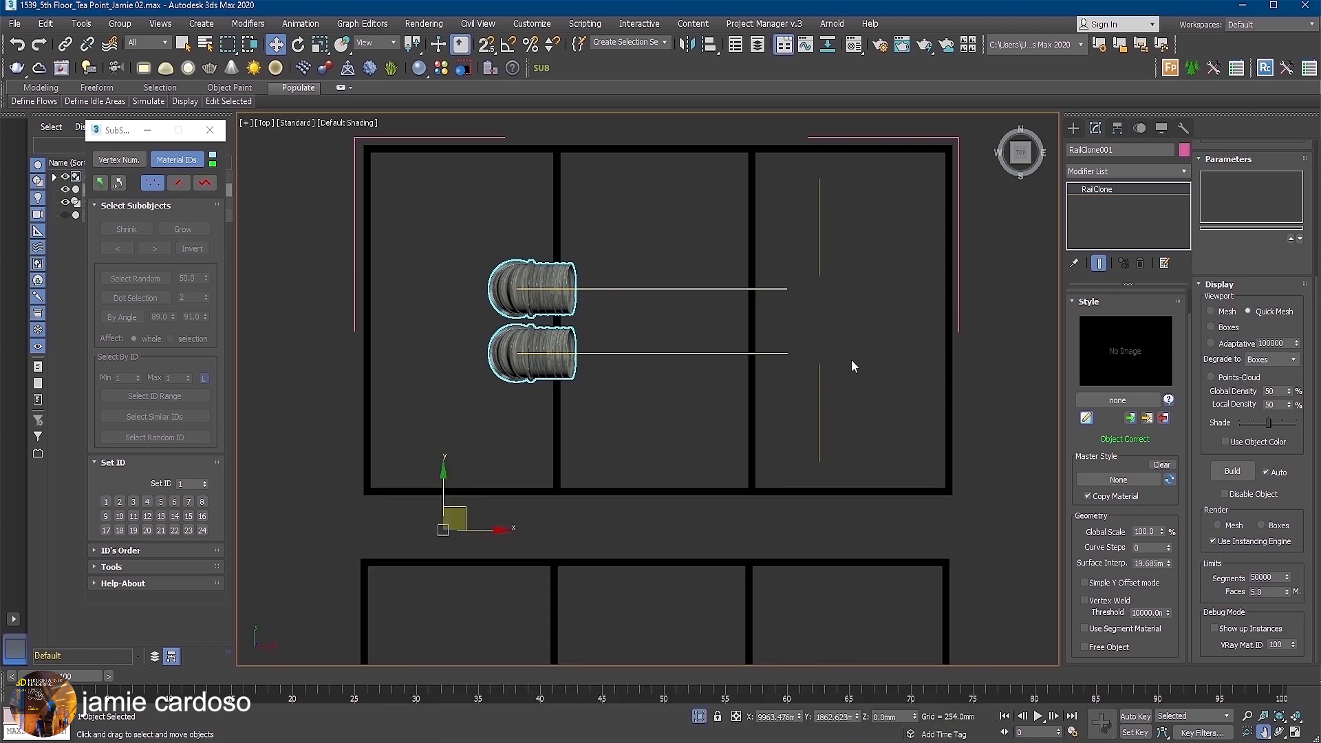
# Import the Pipe 1 style from the Industrial > Ducting library into the copied RailClone object.
pyautogui.click(1120, 400)
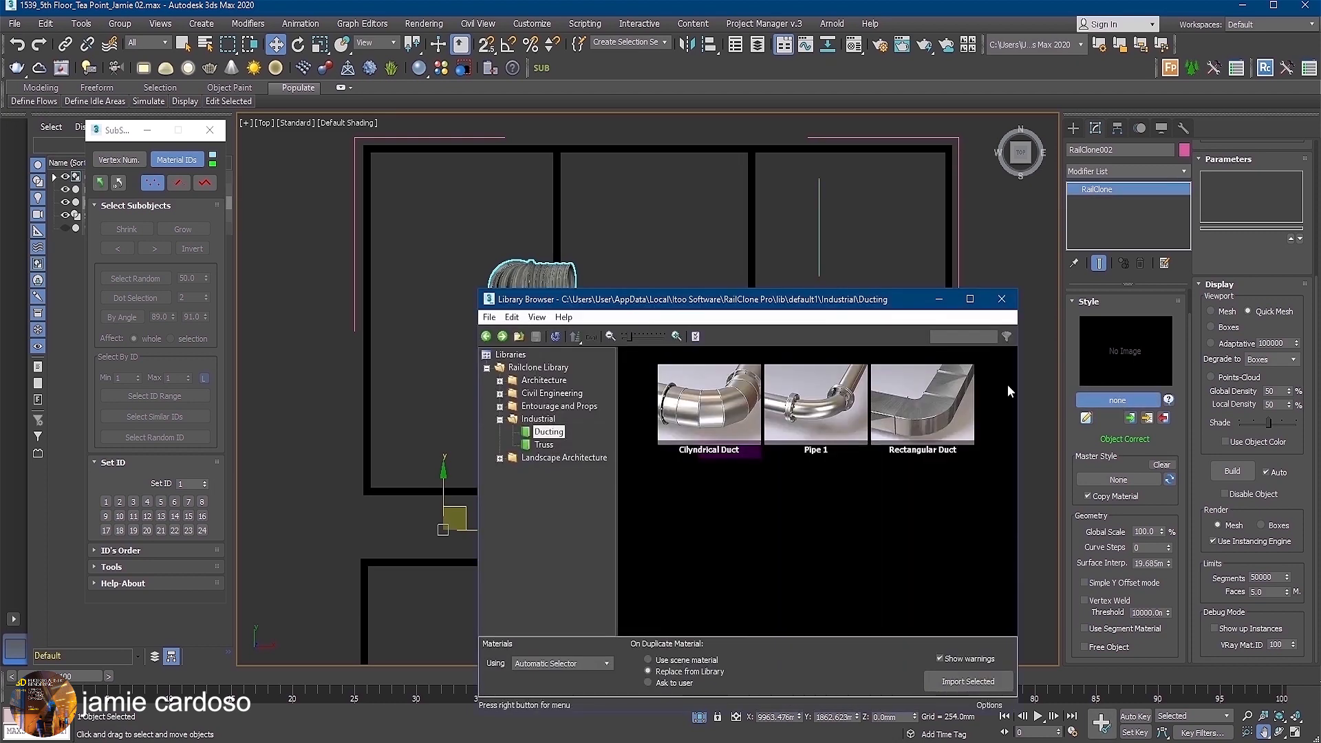
pyautogui.click(814, 416)
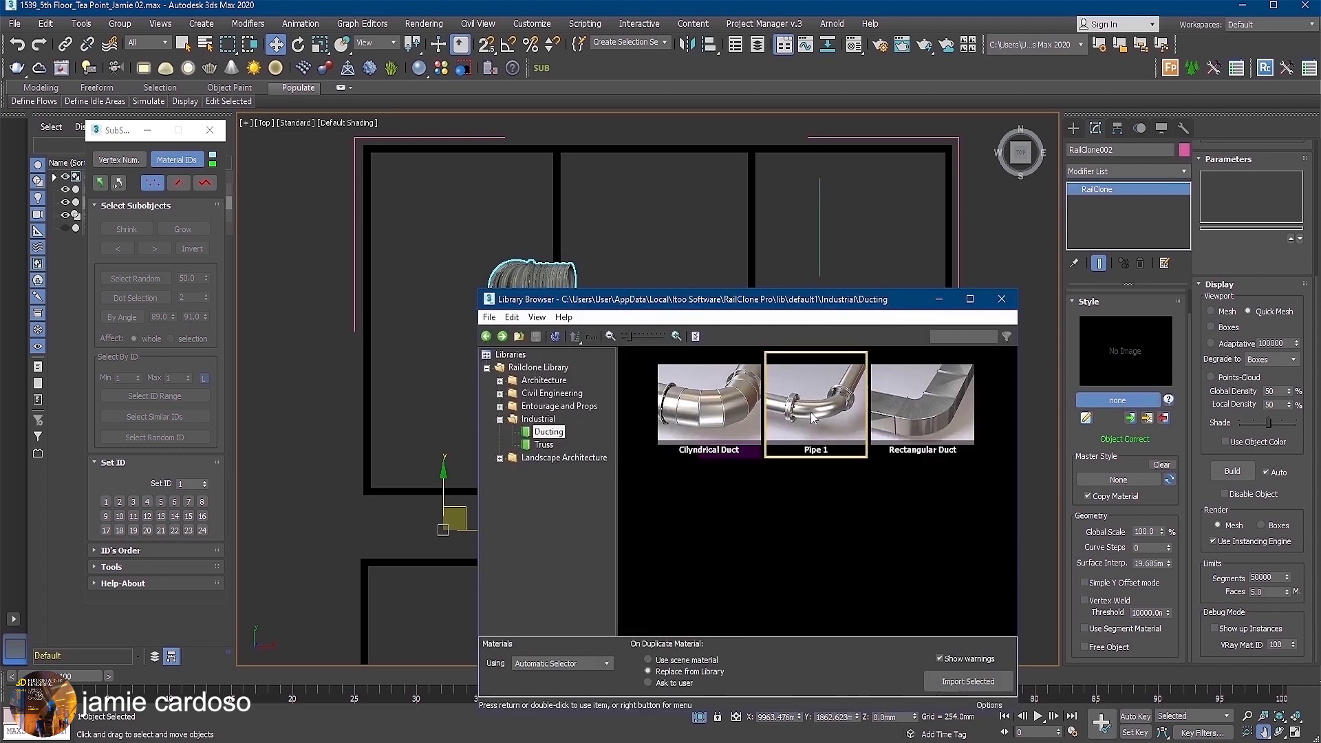
pyautogui.click(966, 681)
pyautogui.click(659, 448)
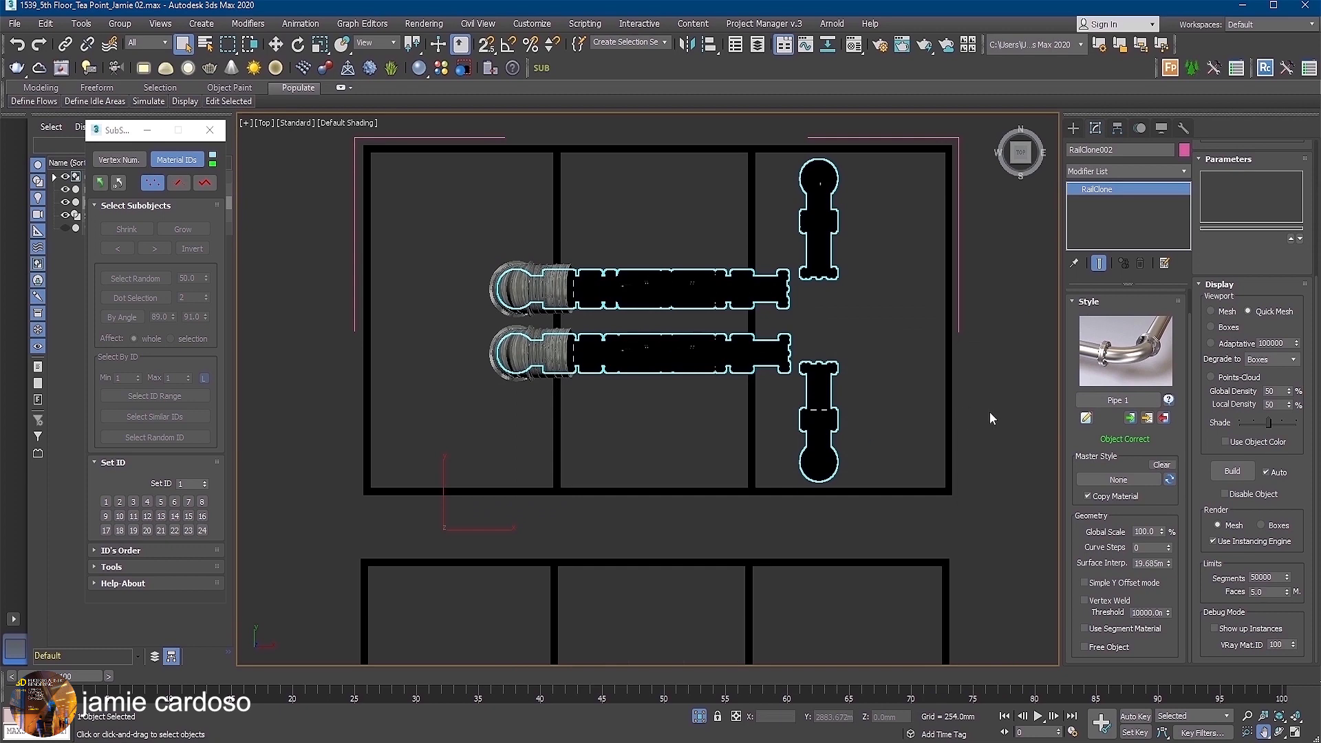
# Limit the Pipe 1 style's Linear 1S generator to material ID equal to 3.
pyautogui.click(1086, 418)
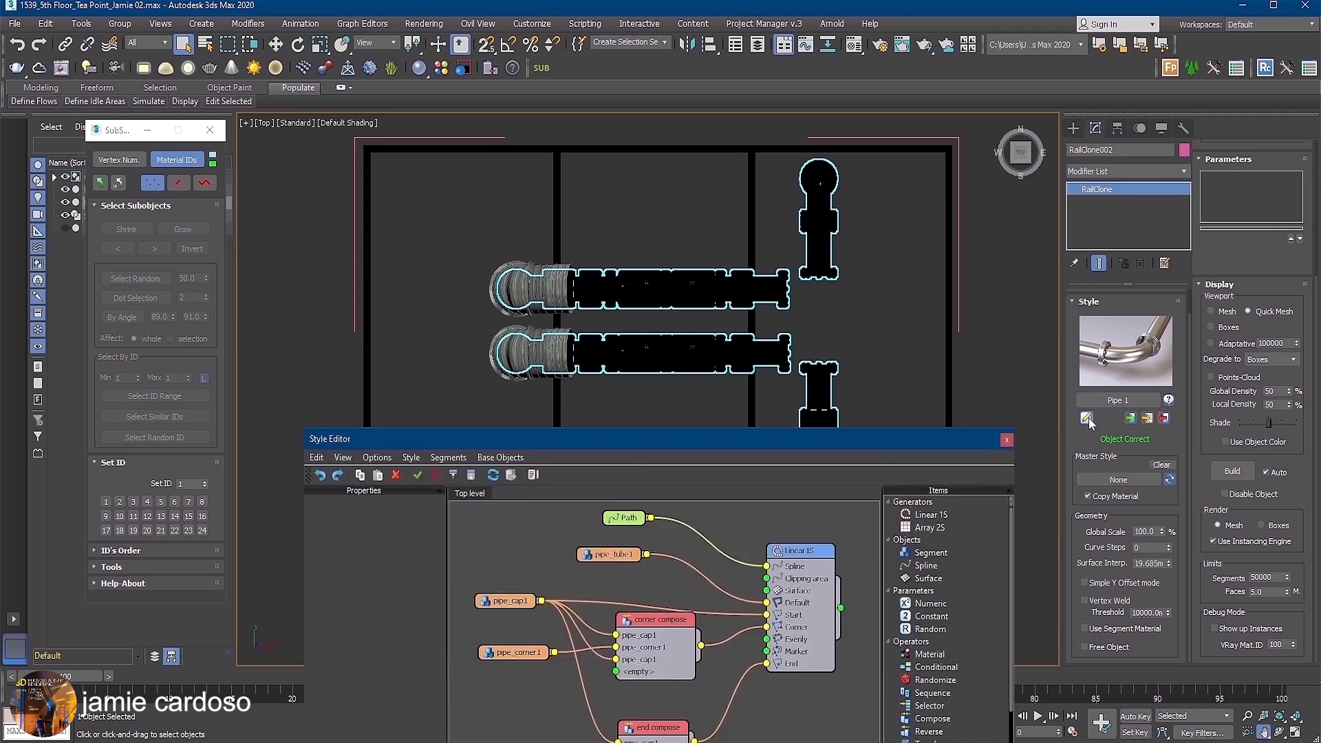
pyautogui.click(800, 551)
pyautogui.click(393, 504)
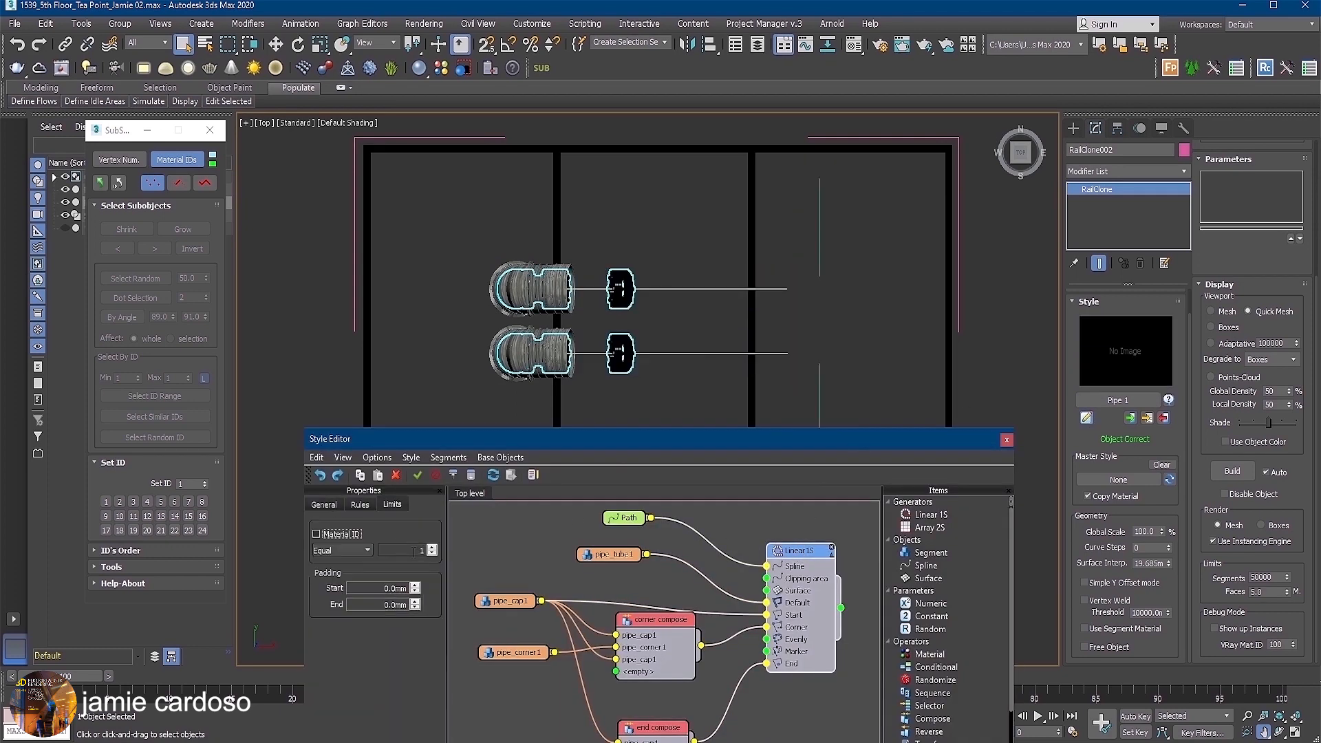
pyautogui.click(432, 547)
pyautogui.click(317, 534)
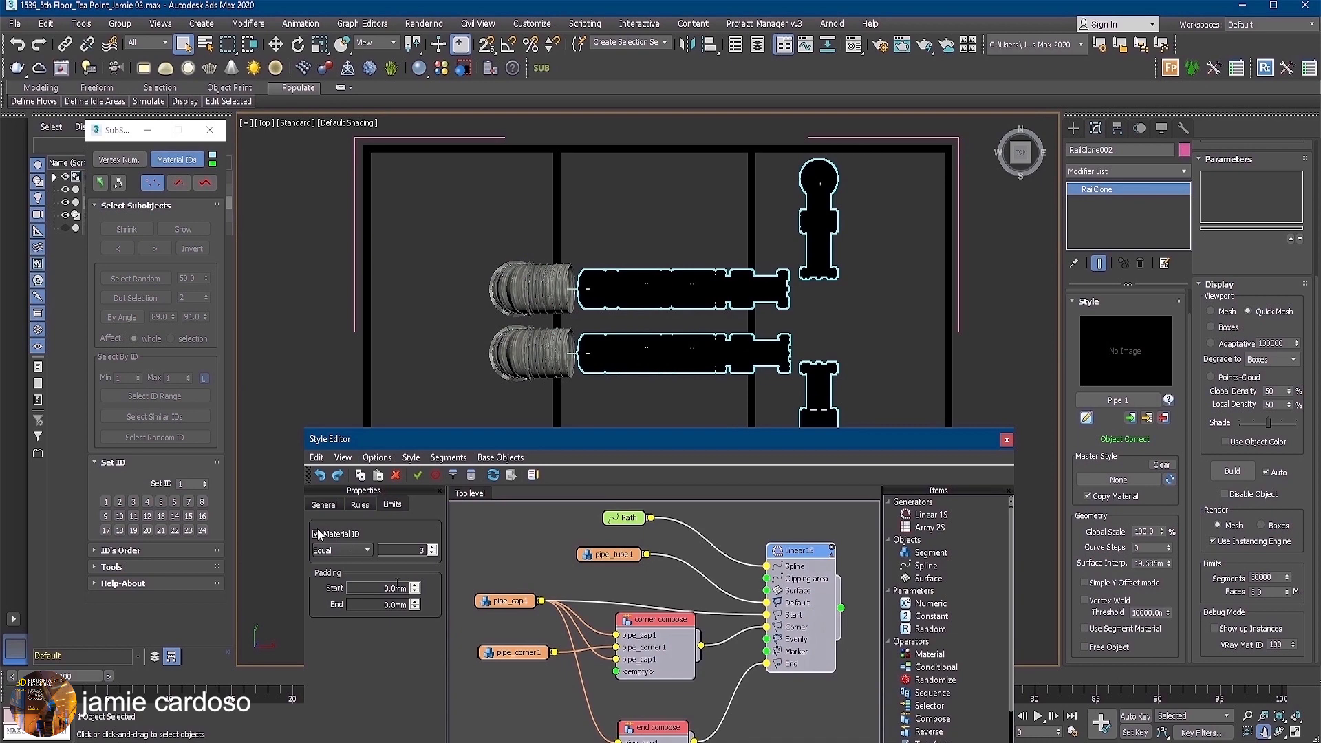
# Clone the Pipe 1 RailClone object in place as an independent copy.
pyautogui.click(630, 282)
pyautogui.press('w')
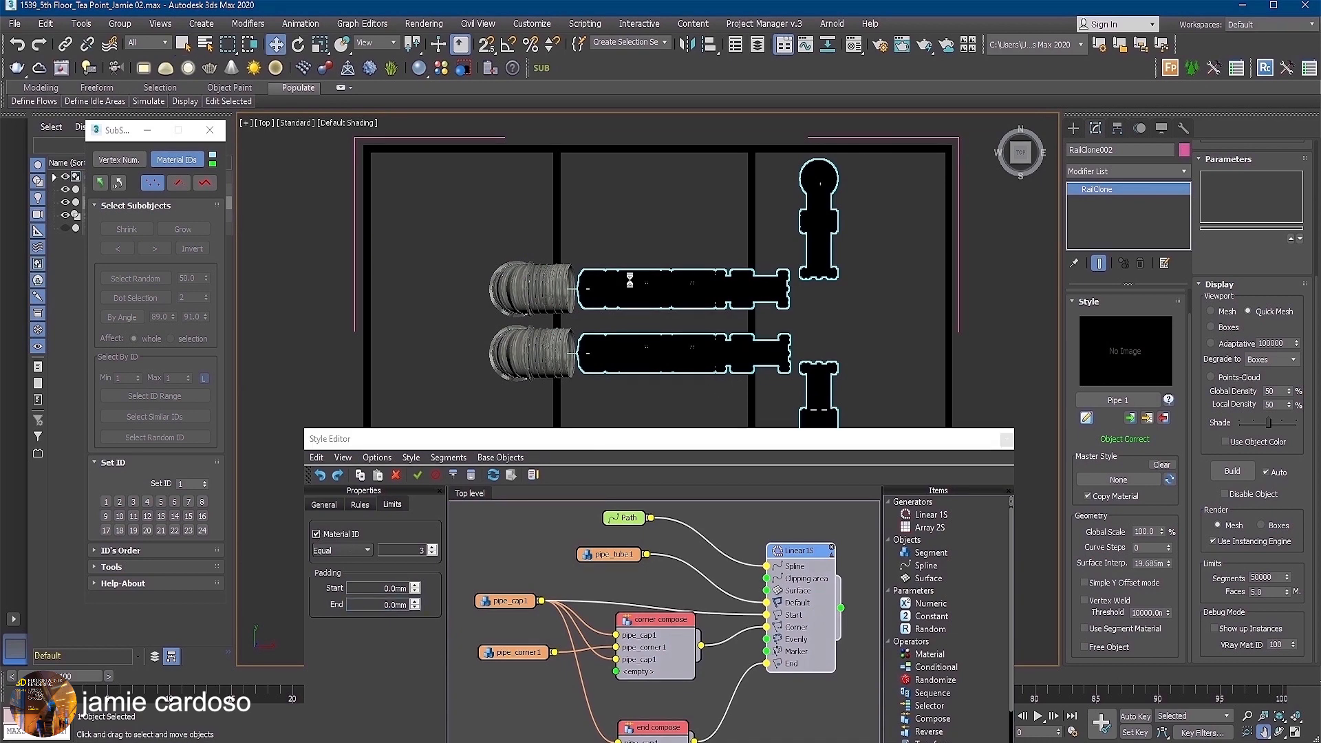
pyautogui.hotkey('ctrl', 'v')
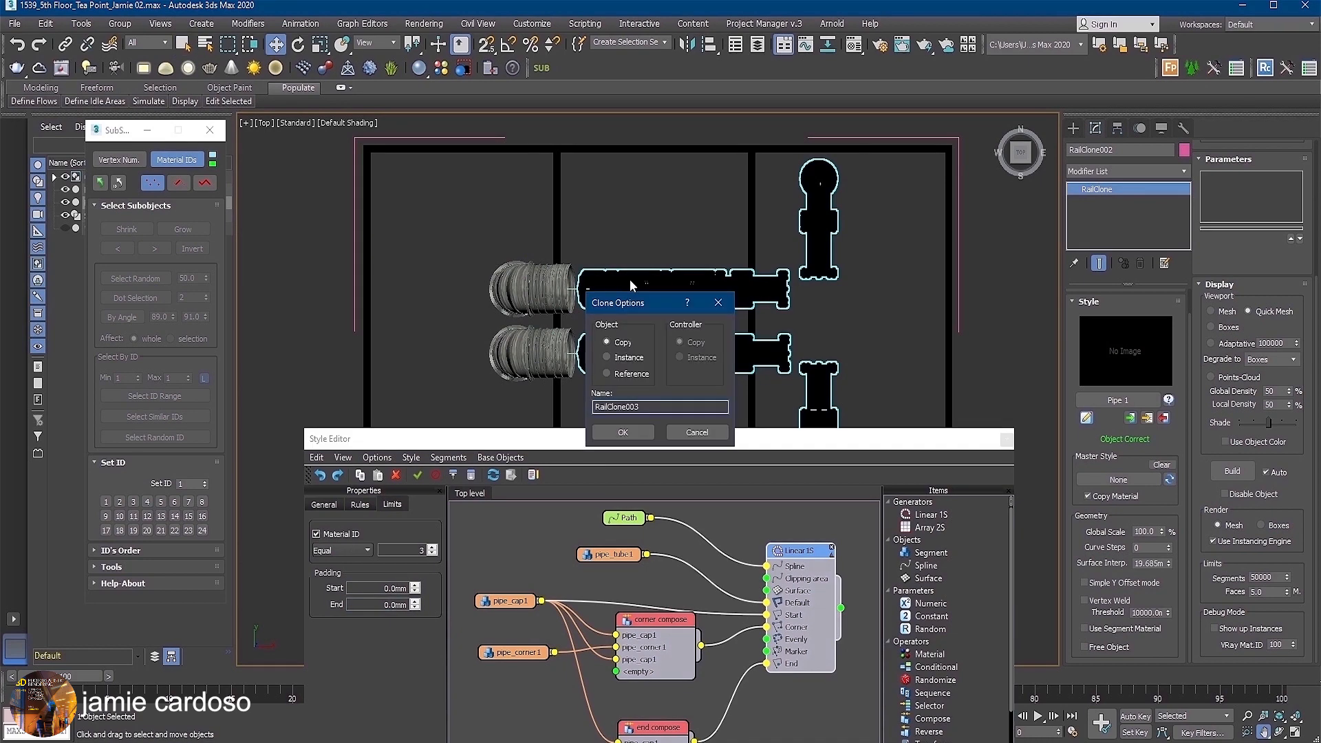
pyautogui.click(624, 432)
# Import the Cilyndrical Duct style from the Ducting library into the newest RailClone copy.
pyautogui.click(1116, 401)
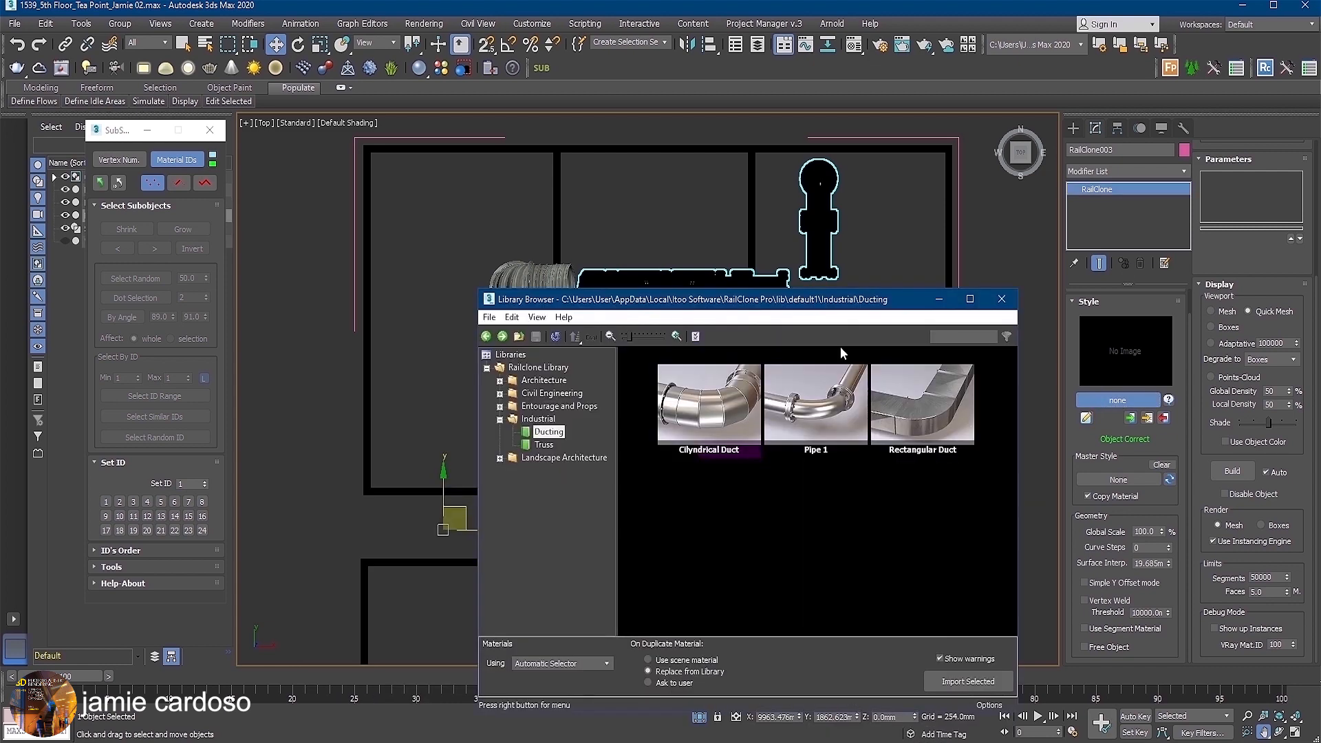
pyautogui.click(700, 398)
pyautogui.click(948, 681)
pyautogui.click(665, 445)
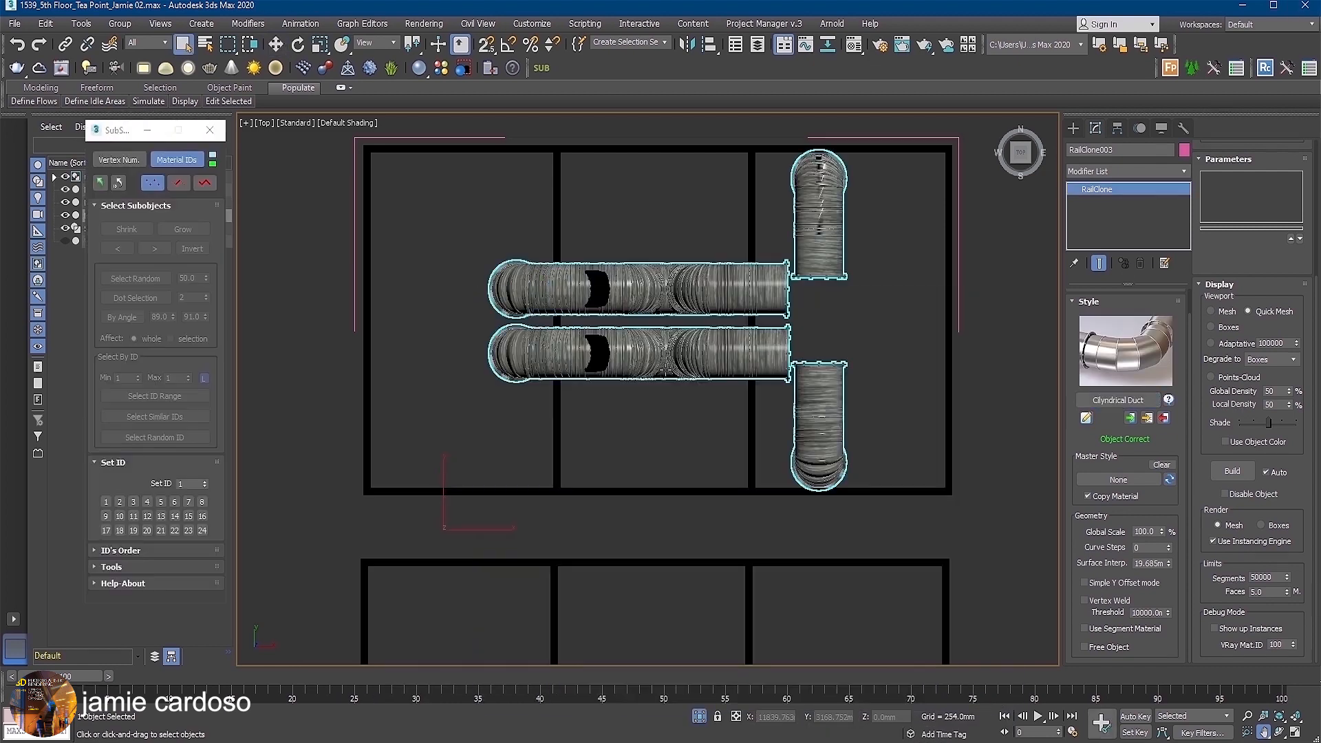
# Limit the newest copy's Linear 1S generator to material ID equal to 2.
pyautogui.click(1086, 418)
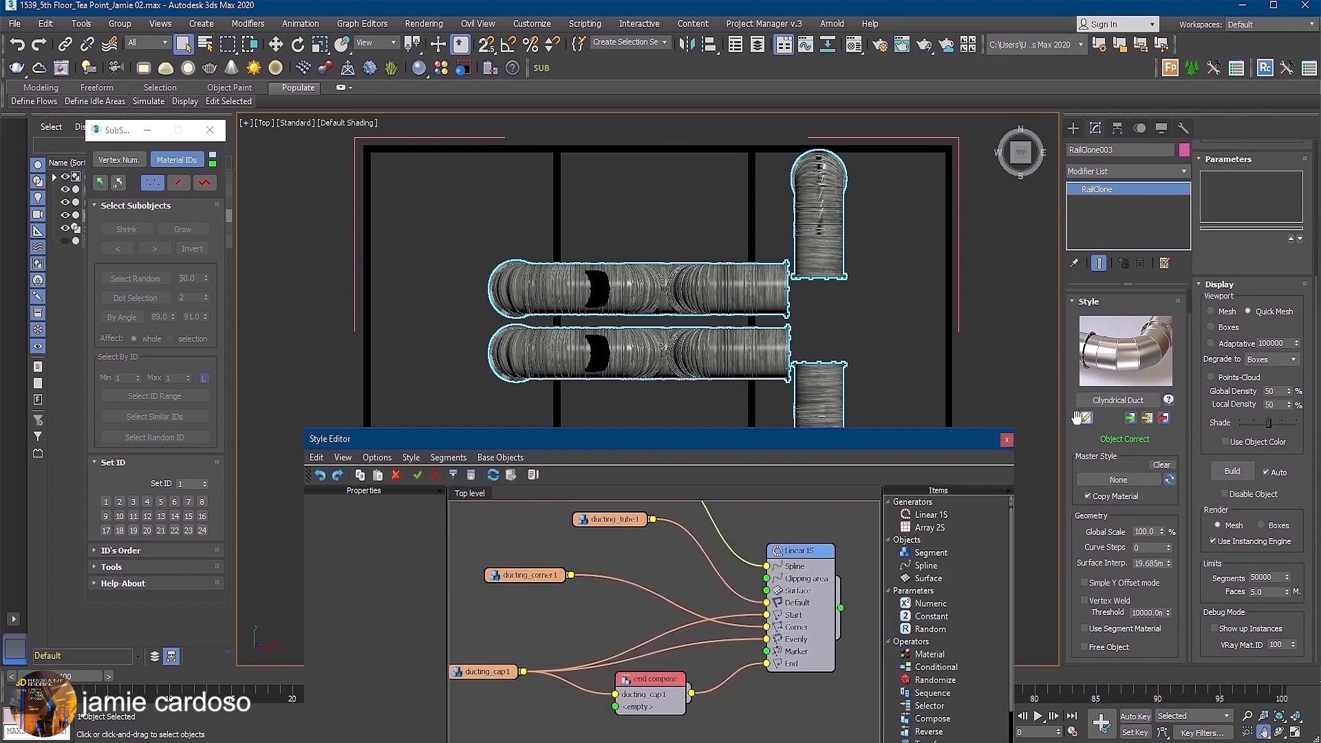
pyautogui.click(800, 548)
pyautogui.click(392, 505)
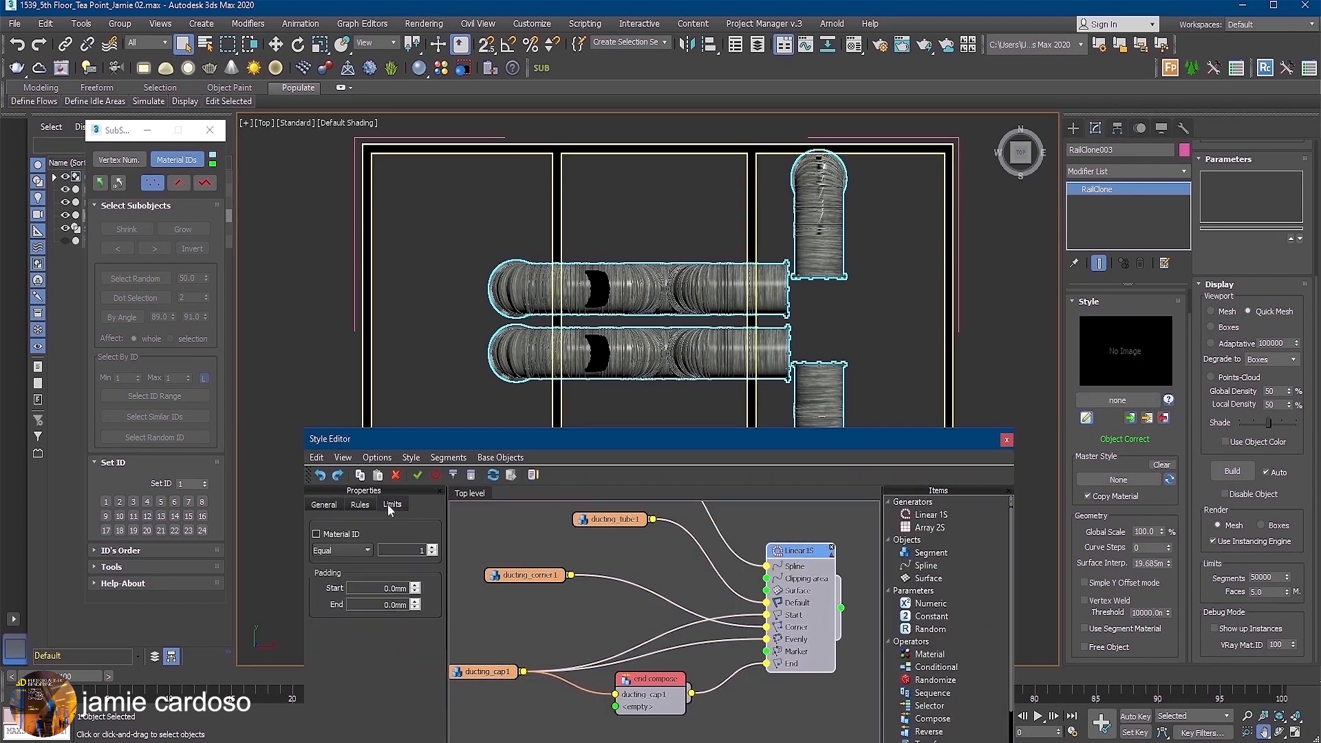
pyautogui.click(432, 549)
pyautogui.click(317, 533)
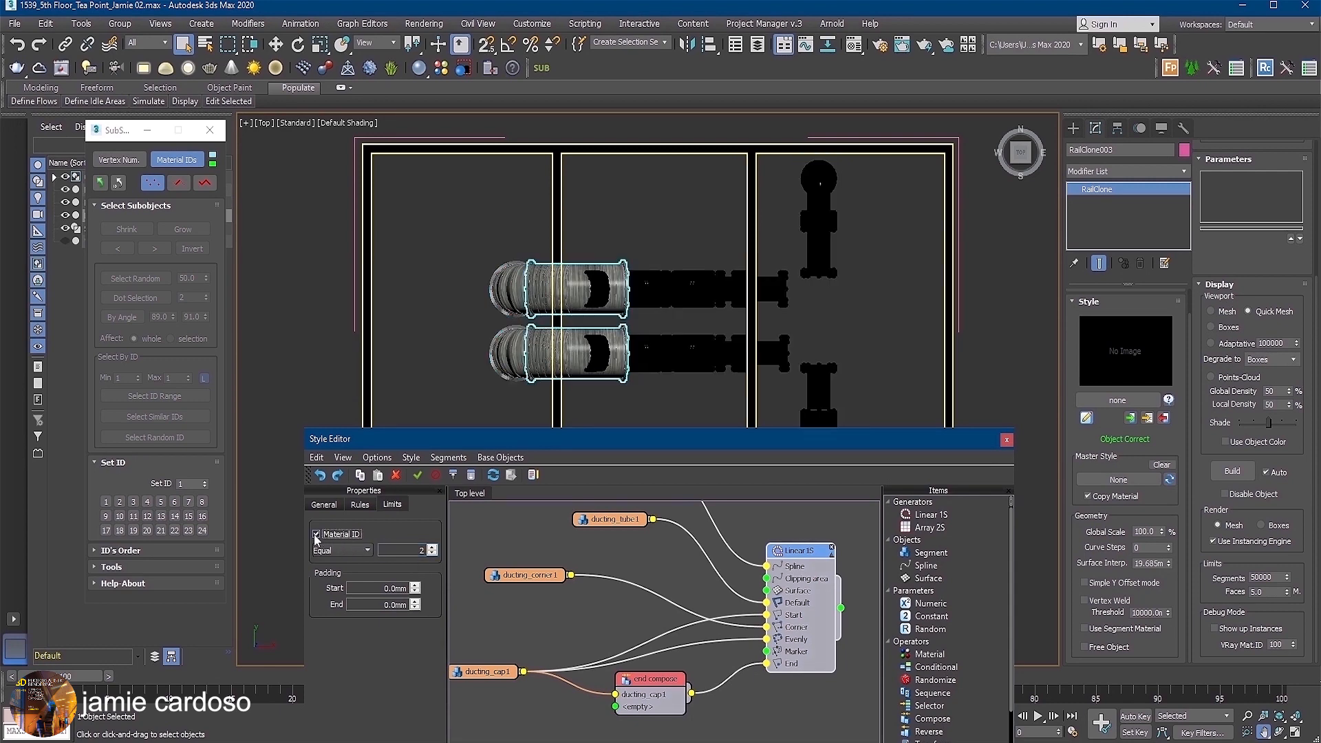
# Set the generator's padding to 300 mm at the start and 200 mm at the end, and close the Style Editor.
pyautogui.click(396, 588)
pyautogui.write('300')
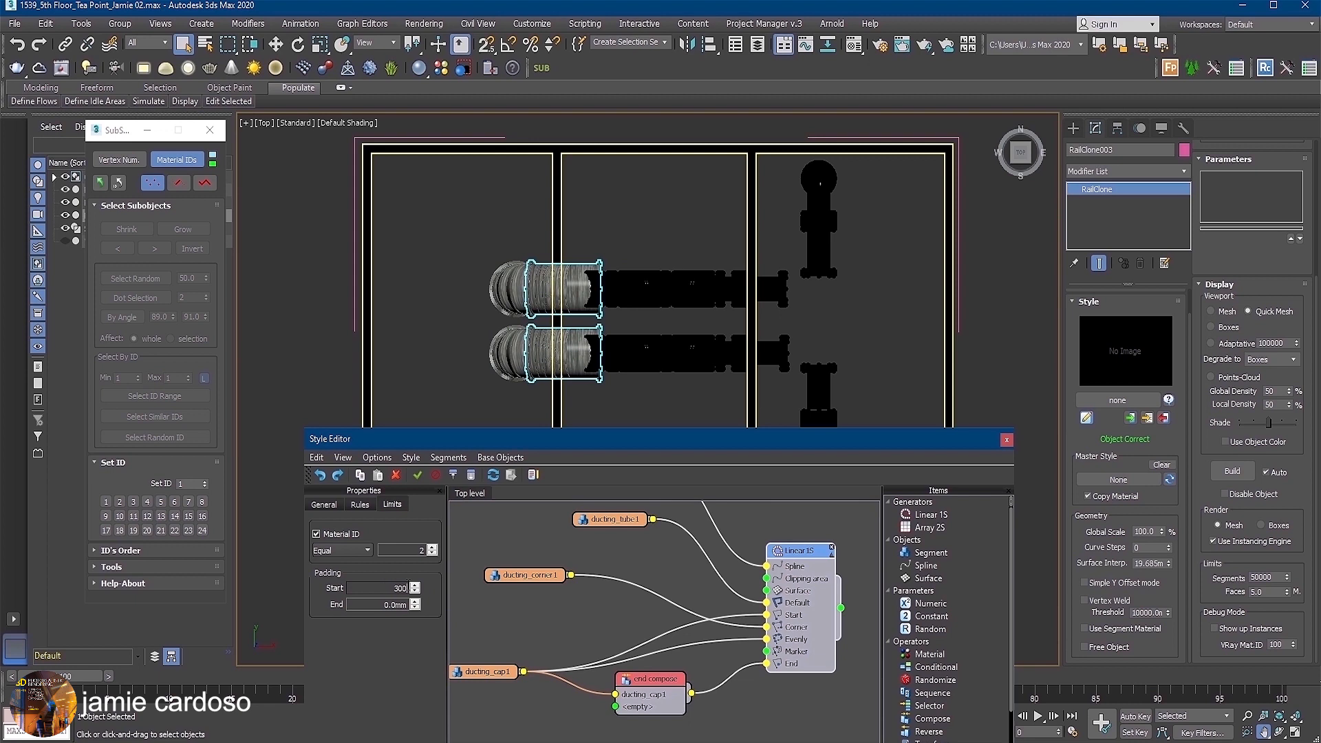
pyautogui.press('Return')
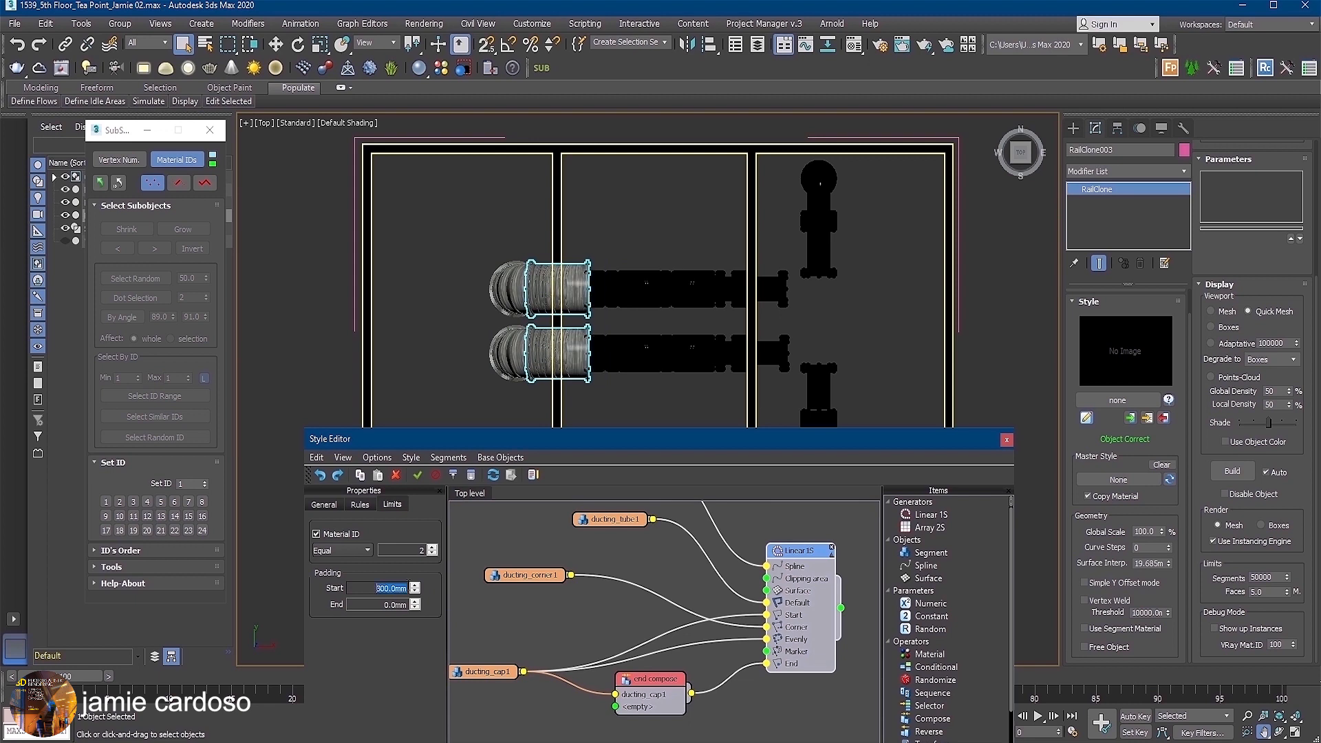
pyautogui.press('Tab')
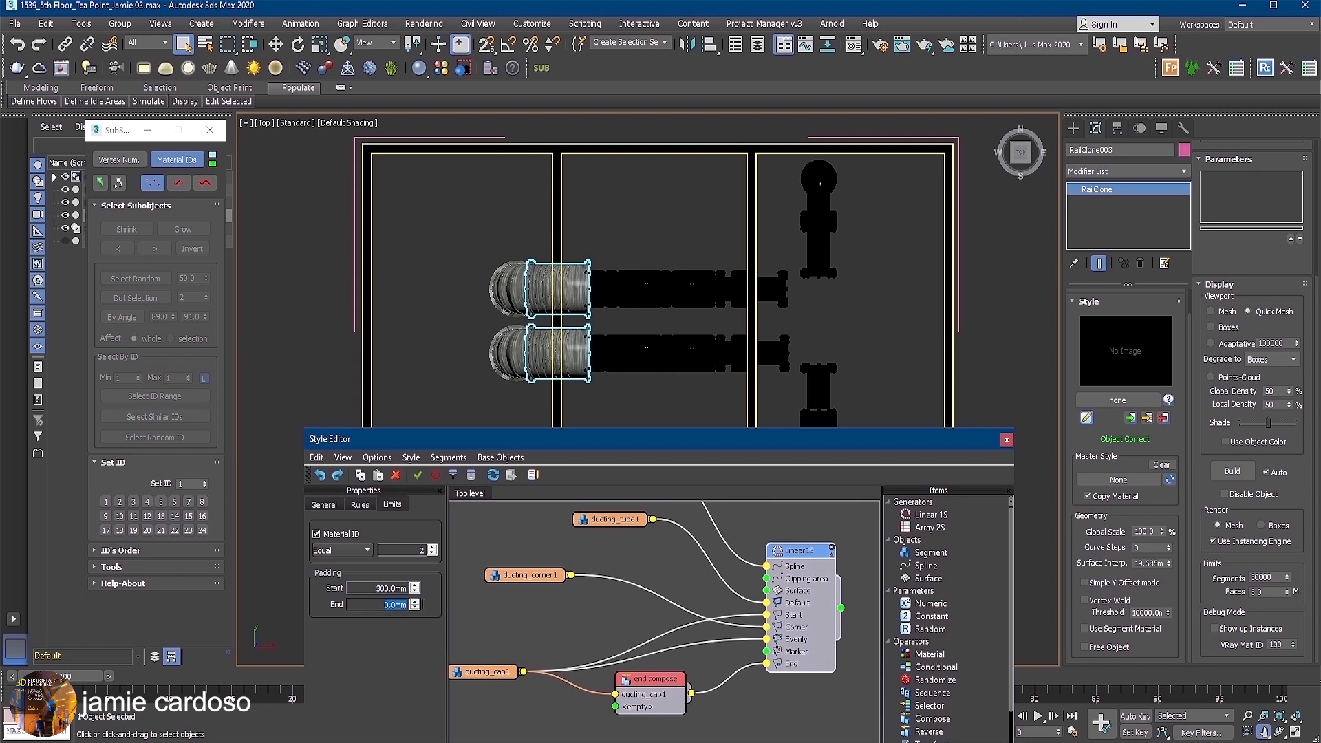
pyautogui.write('200')
pyautogui.press('Return')
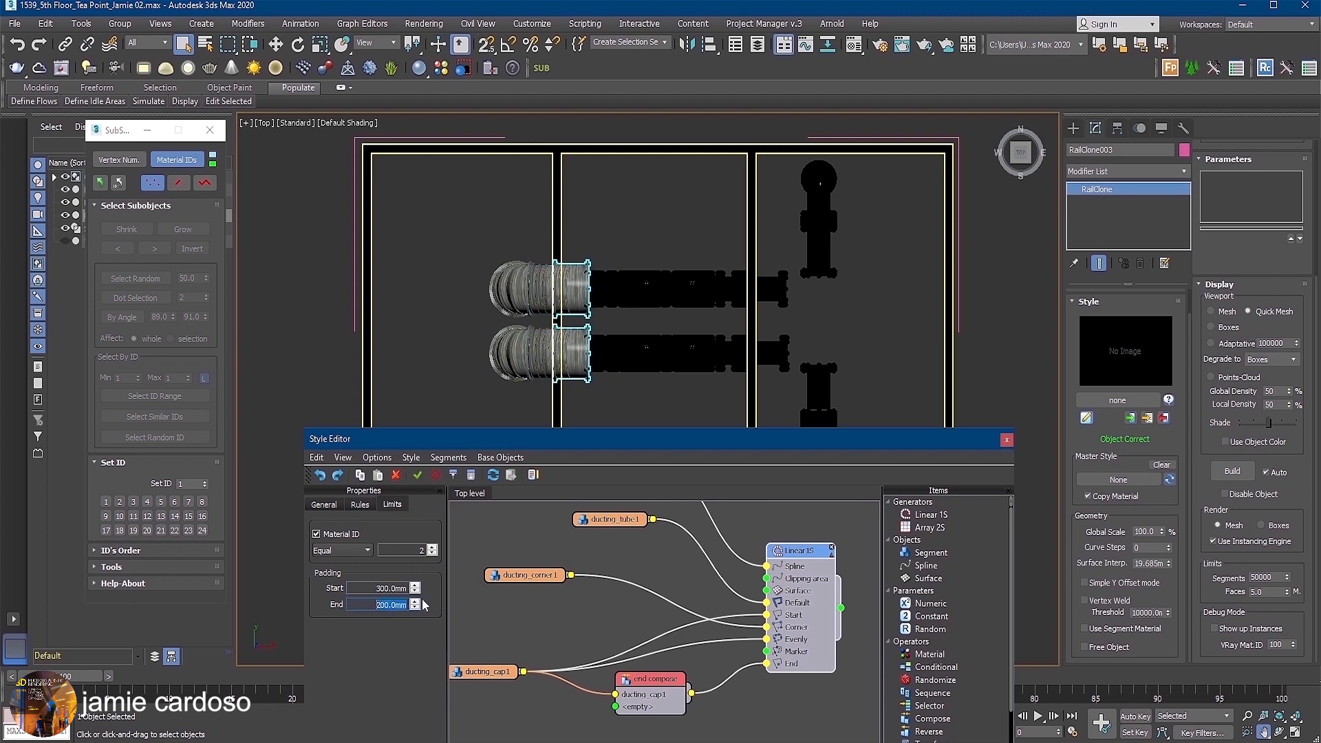
pyautogui.moveTo(740, 453); pyautogui.dragTo(715, 512)
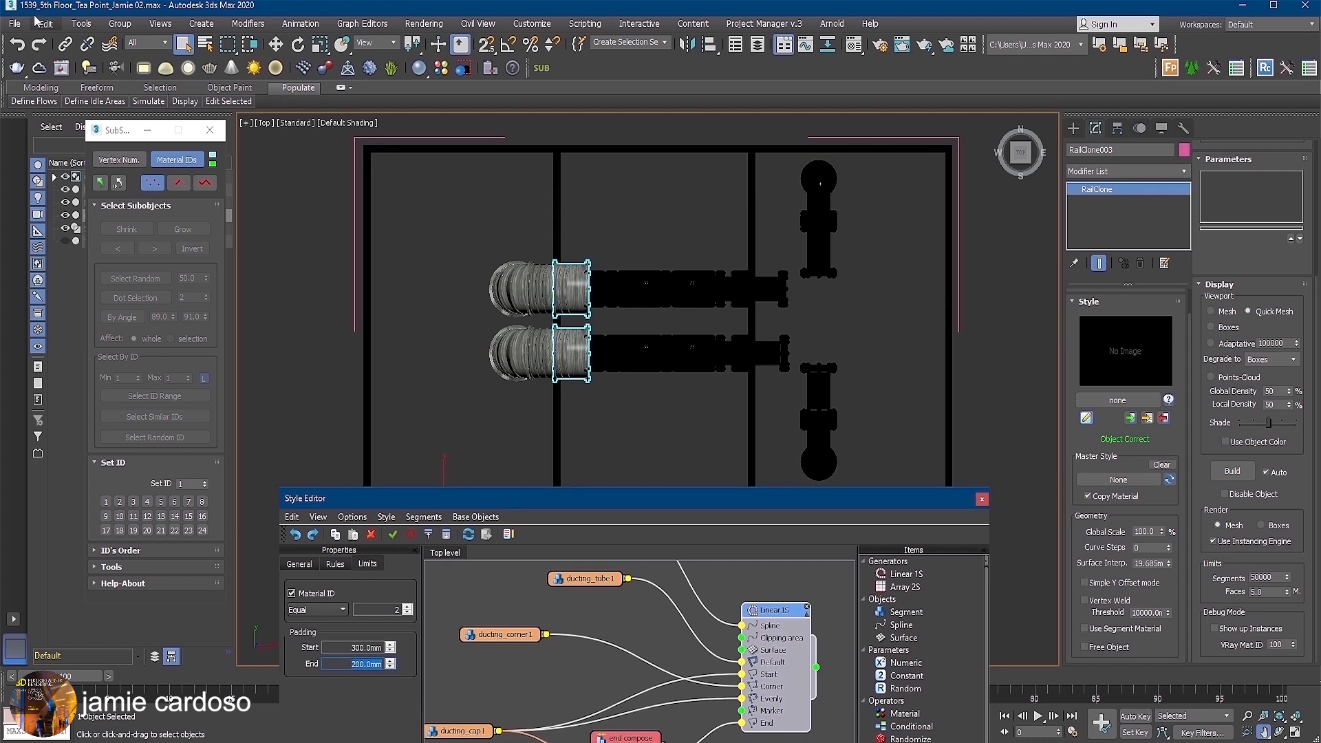
pyautogui.click(982, 499)
# Select all segments of the SubSpline shape whose material IDs fall in the range 1 to 3.
pyautogui.click(1295, 733)
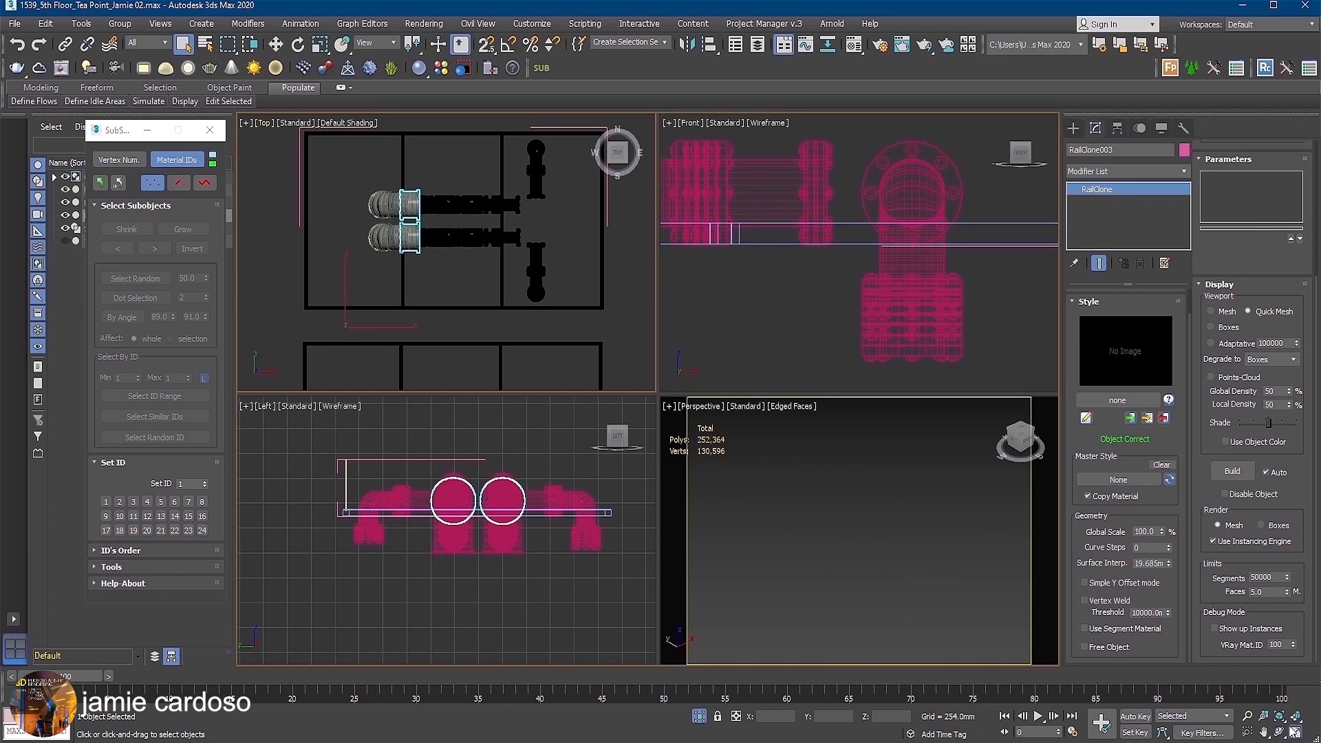
pyautogui.click(1295, 733)
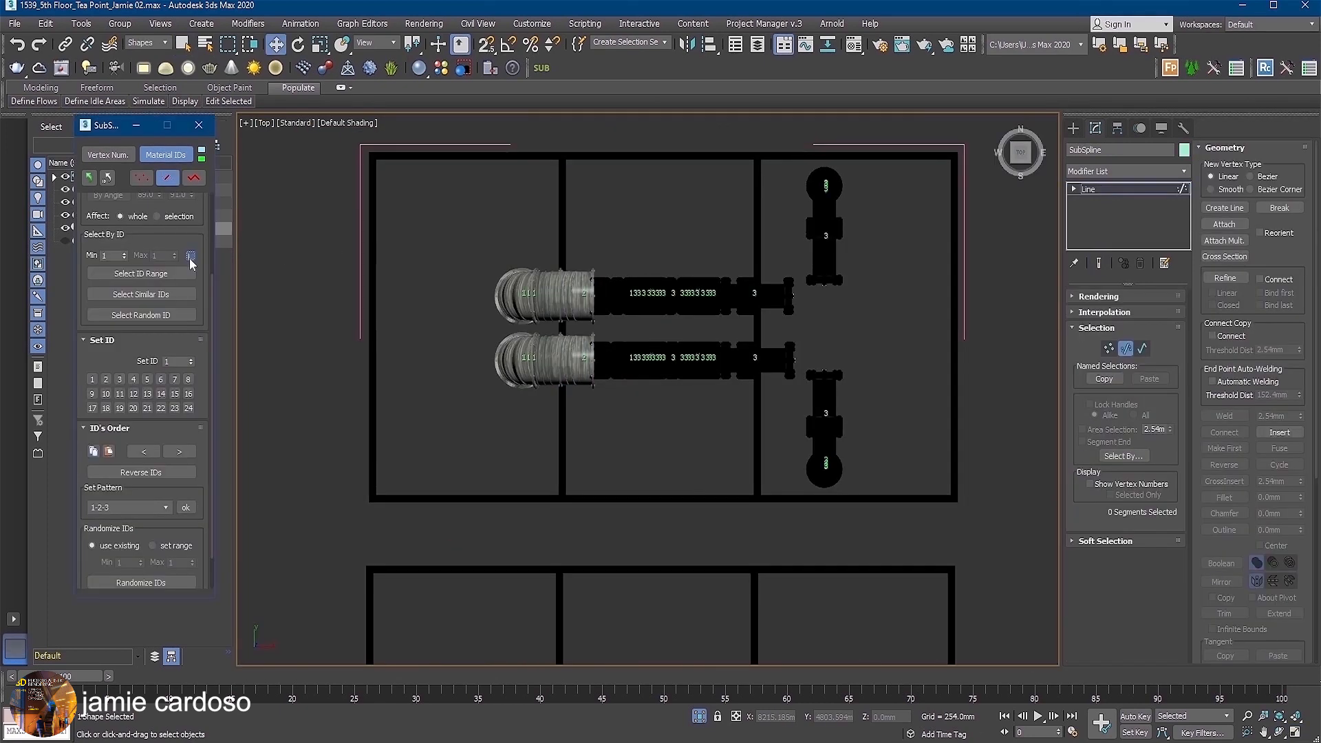
pyautogui.click(189, 258)
pyautogui.click(173, 253)
pyautogui.click(173, 254)
pyautogui.click(140, 273)
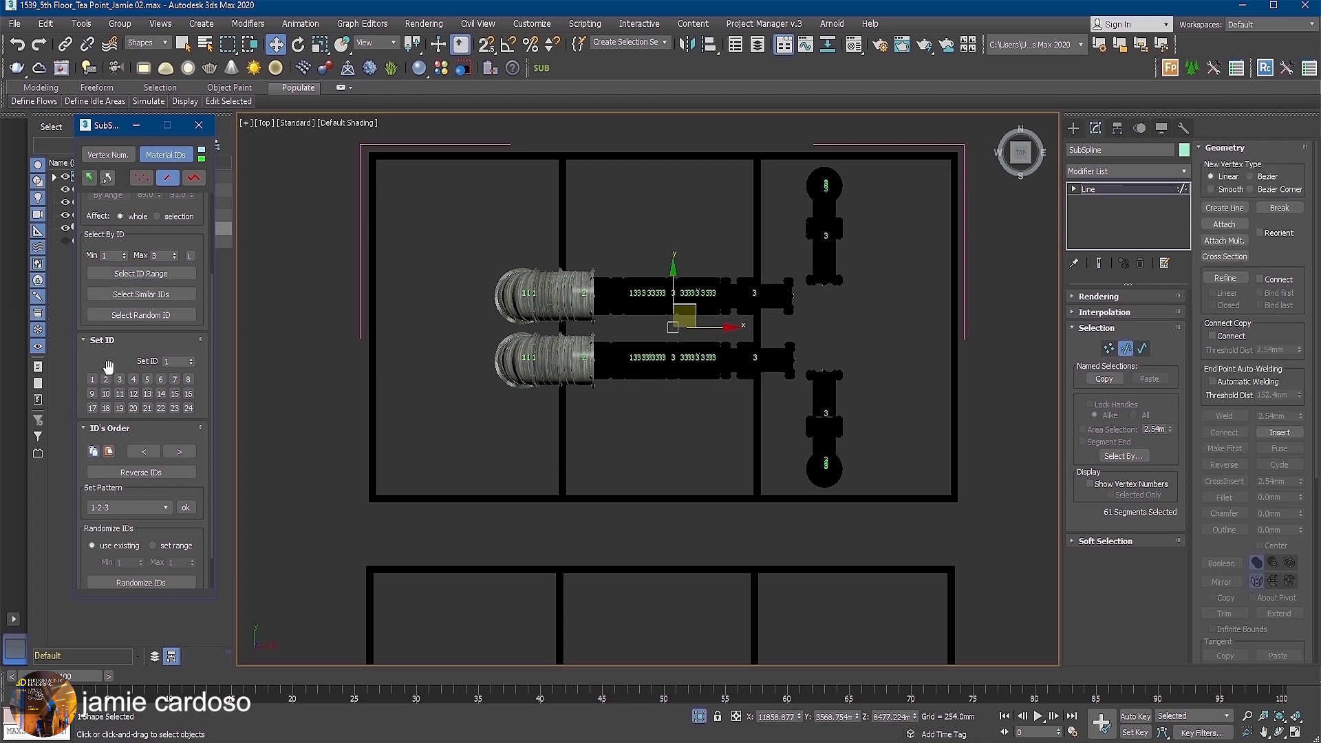
# Apply the 1-2-3 material ID pattern to the selected segments.
pyautogui.click(166, 508)
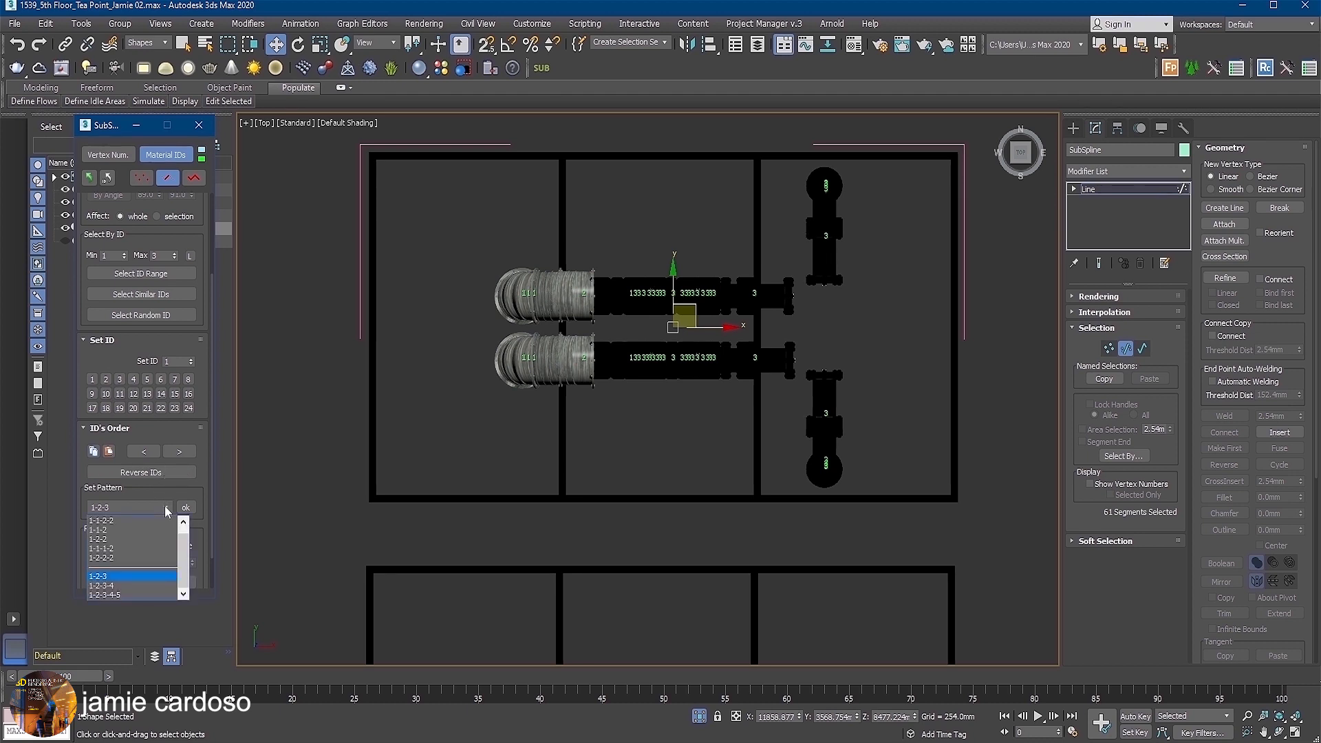
pyautogui.click(131, 579)
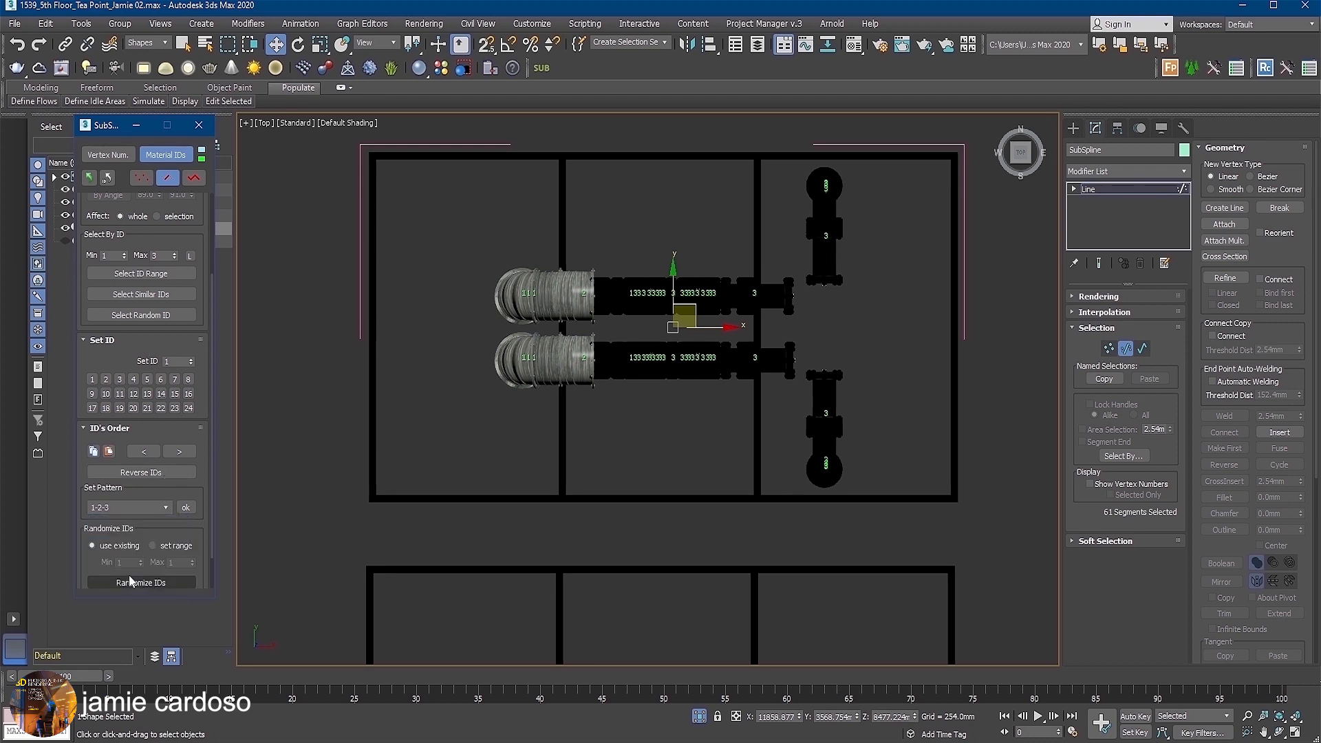
pyautogui.click(190, 510)
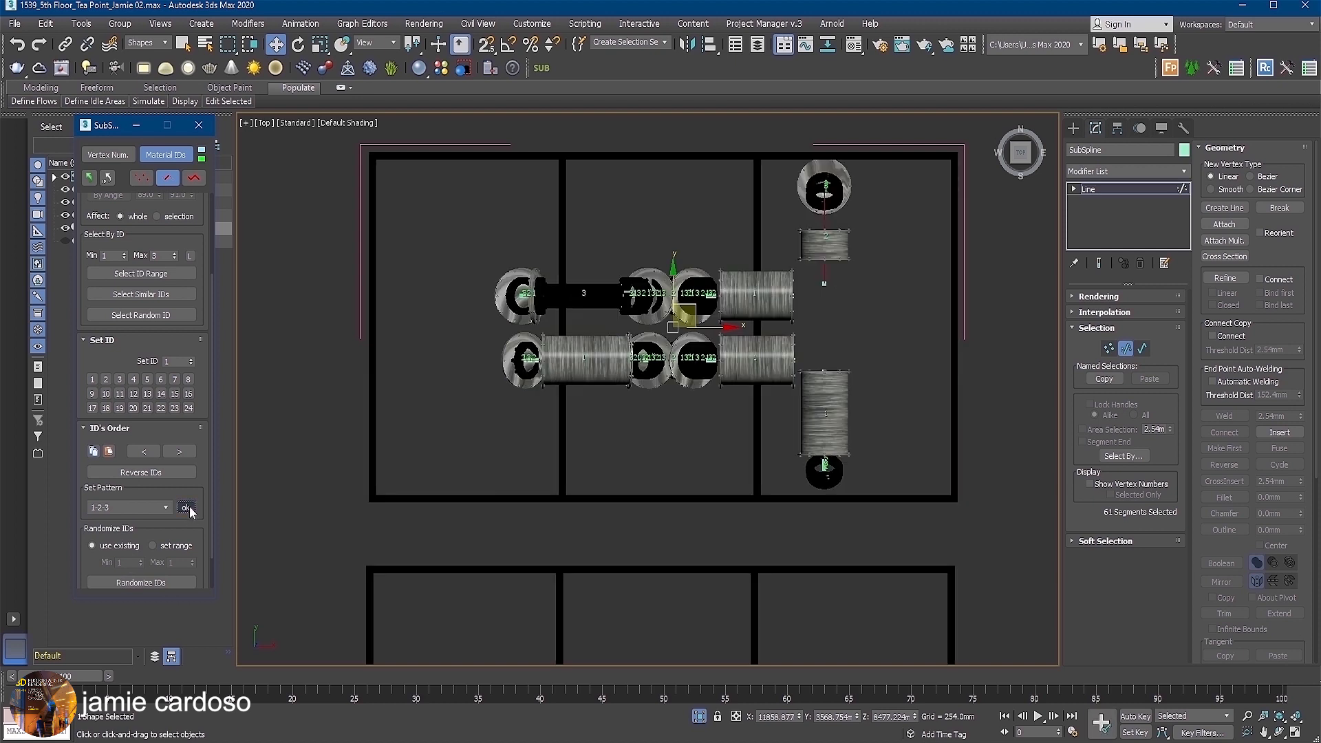
# Try another ID pattern on the selected segments and replace it with the 1-1-2-2 pattern.
pyautogui.click(163, 509)
pyautogui.click(137, 565)
pyautogui.click(183, 507)
pyautogui.click(164, 507)
pyautogui.click(131, 527)
pyautogui.click(185, 509)
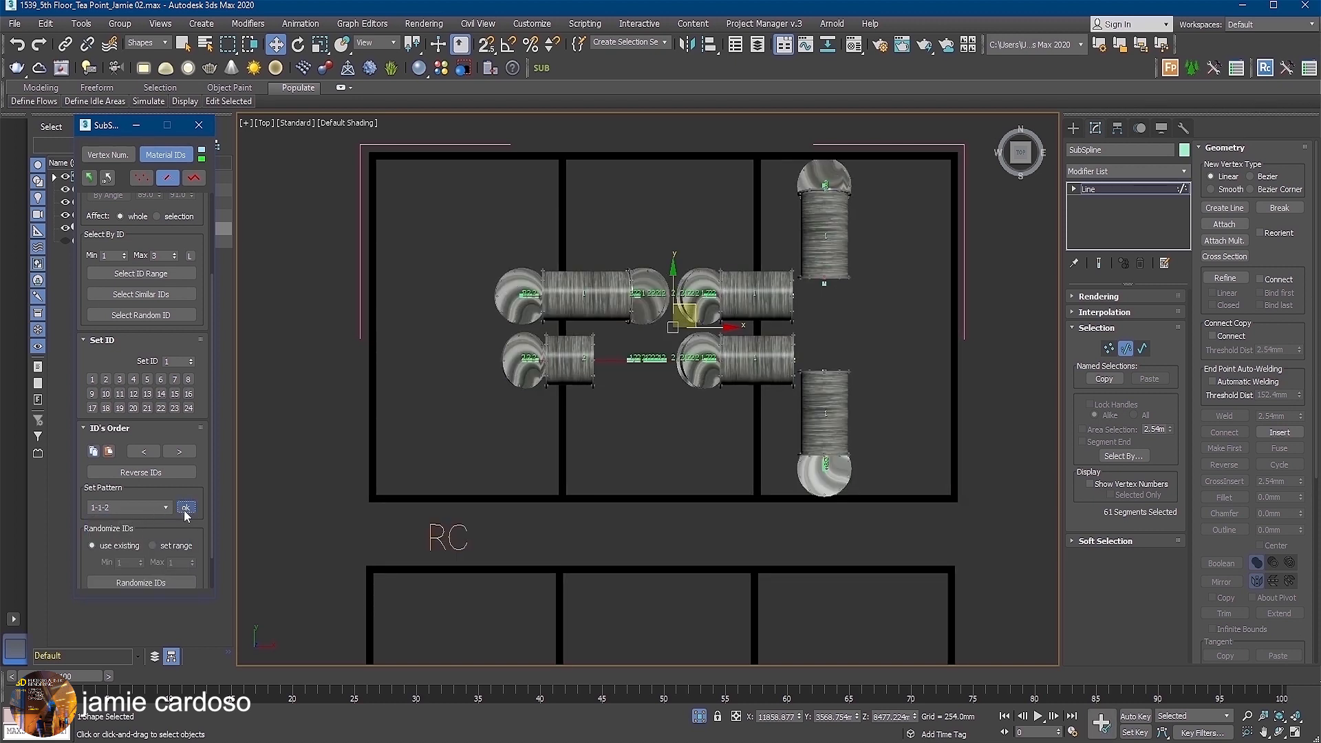
# Restore the original material IDs of the SubSpline shape.
pyautogui.click(107, 178)
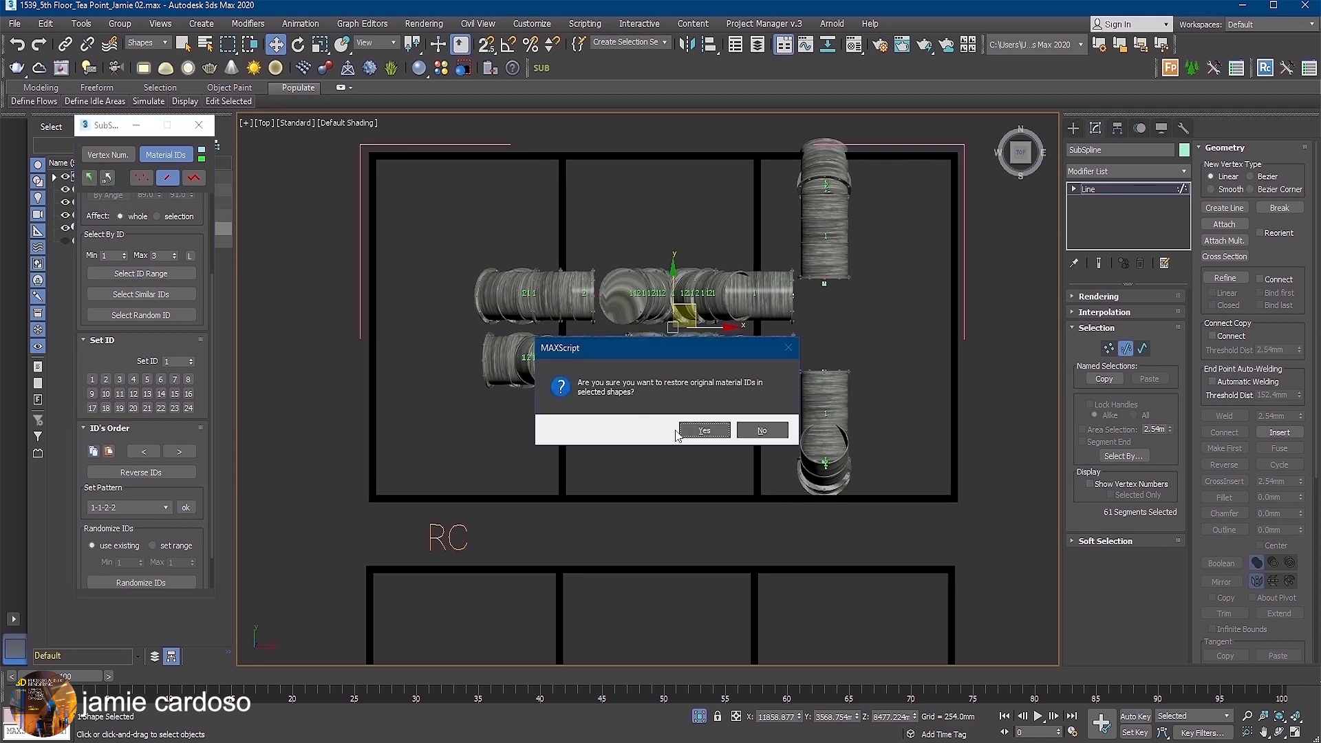
pyautogui.click(697, 430)
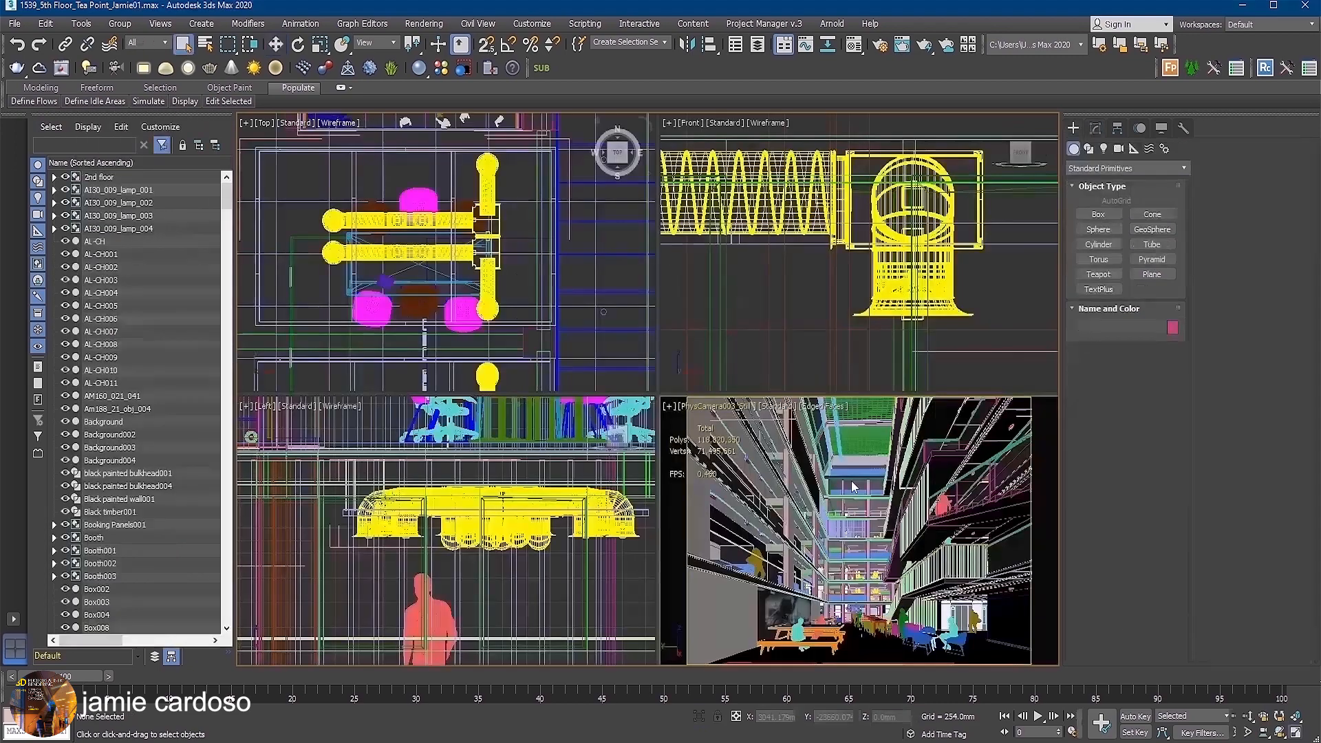